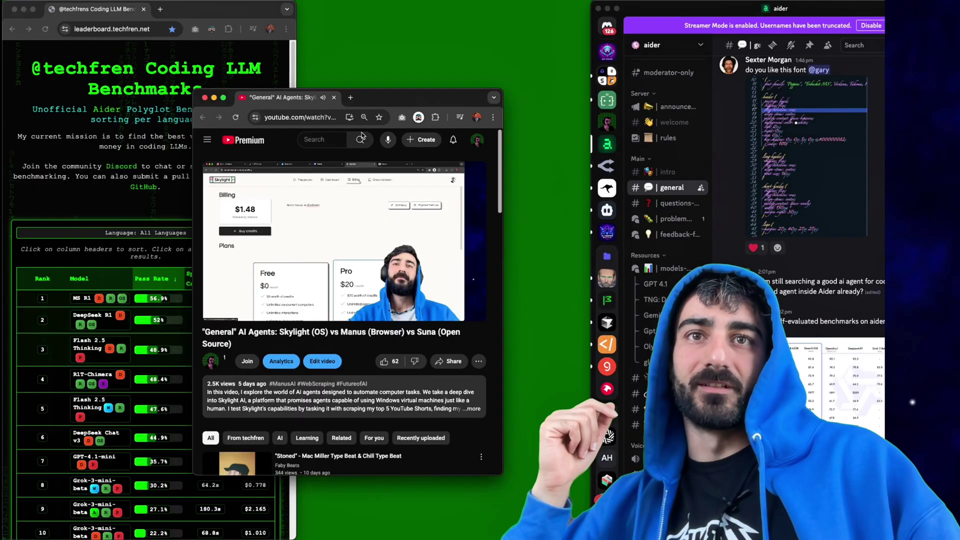
- Arrange the three windows in side-by-side columns and enlarge the YouTube video page
{"action": "key", "text": "ctrl+alt+f"}
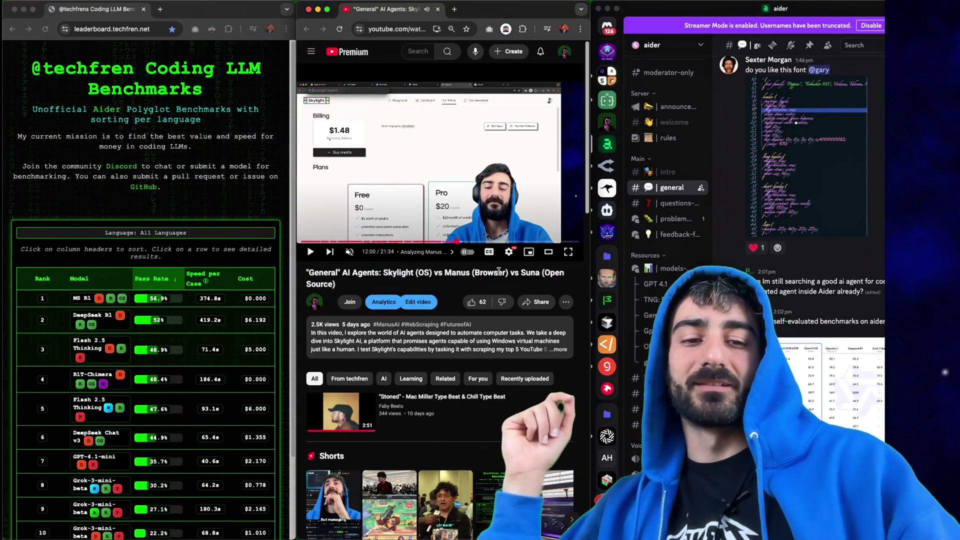
{"action": "key", "text": "super+equal"}
{"action": "key", "text": "super+equal"}
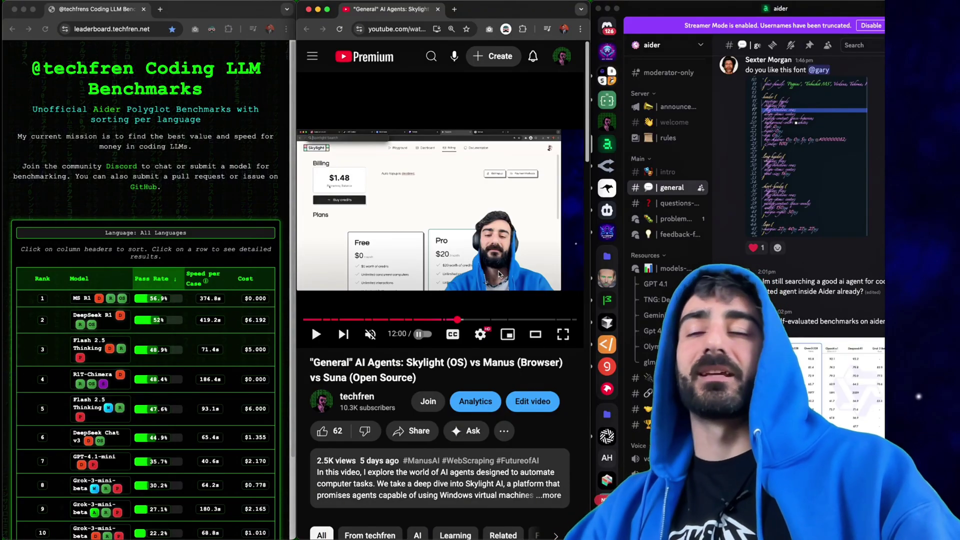
- Search Google for "scout" and refine the query to "scout ai"
{"action": "left_click", "coordinate": [415, 29]}
{"action": "type", "text": "scout"}
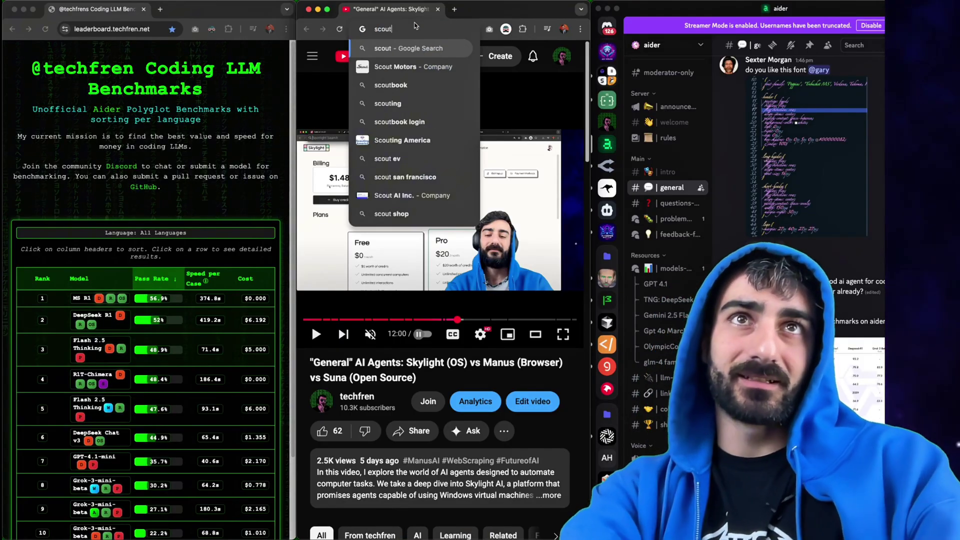
{"action": "key", "text": "Return"}
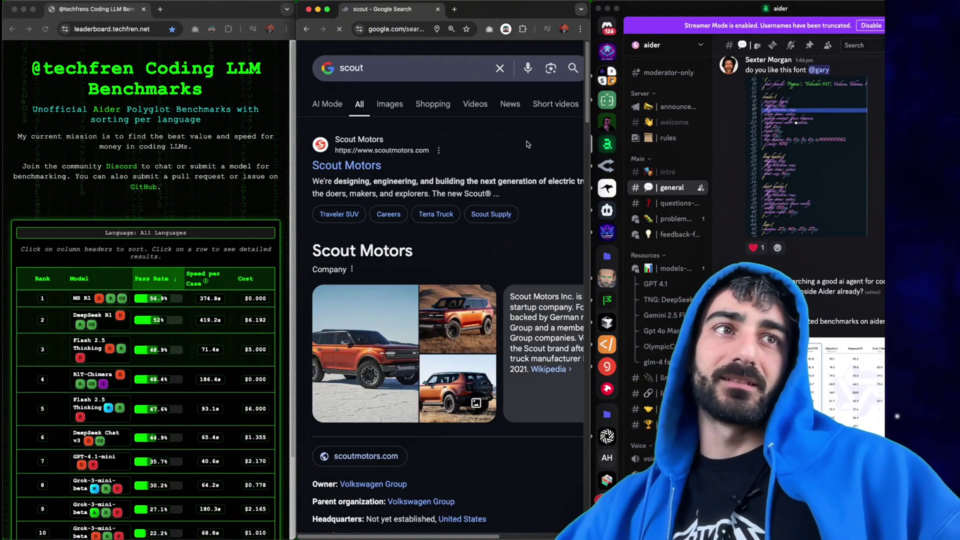
{"action": "left_click", "coordinate": [425, 68]}
{"action": "type", "text": "ai"}
{"action": "key", "text": "Return"}
- In Discord, find the scout.new link in the links-dump channel of Techfren's Community and open it
{"action": "left_click", "coordinate": [608, 124]}
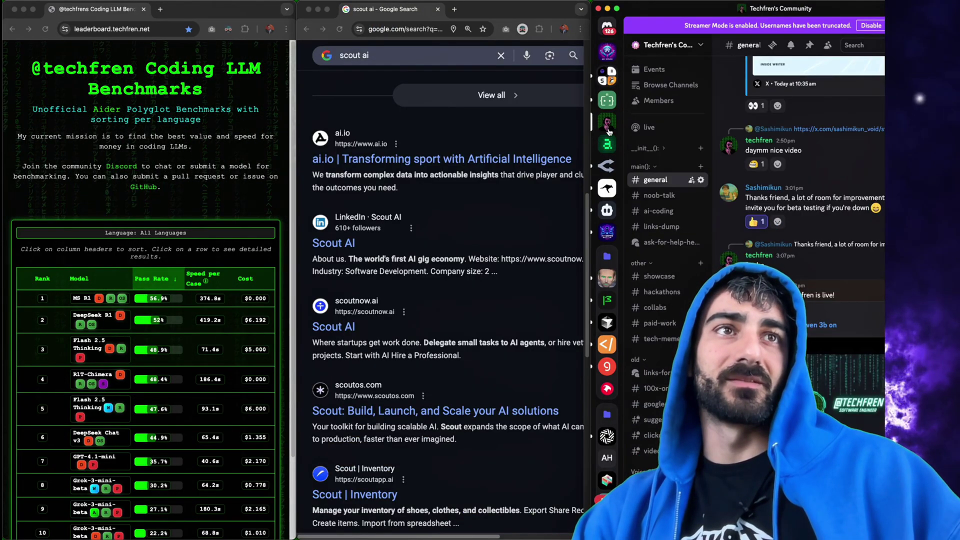
{"action": "left_click", "coordinate": [655, 226]}
{"action": "scroll", "coordinate": [842, 240], "scroll_direction": "down", "scroll_amount": 2}
{"action": "left_click", "coordinate": [845, 273]}
{"action": "left_click", "coordinate": [613, 280]}
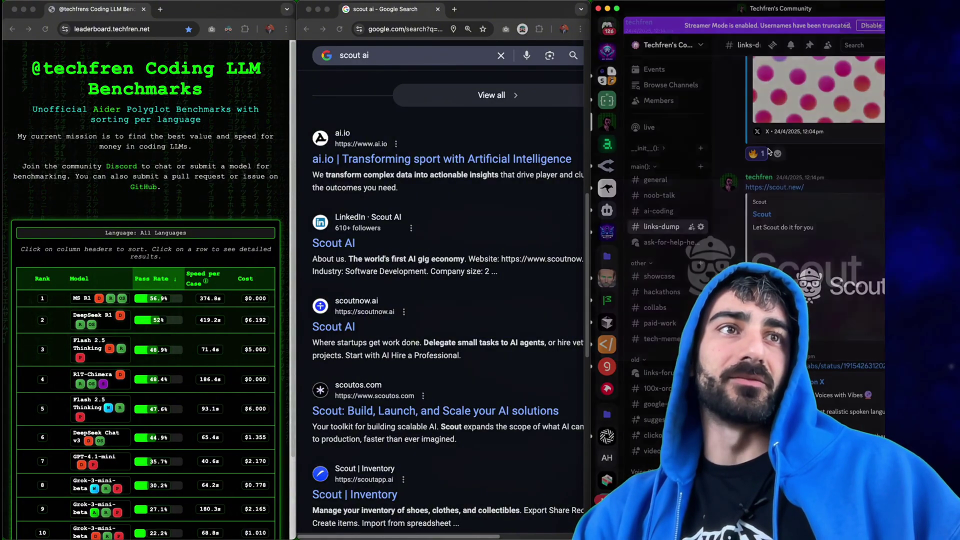
- Open genspark.ai in place of the coding benchmarks leaderboard and dismiss the AI Slides promotion
{"action": "left_click", "coordinate": [160, 32]}
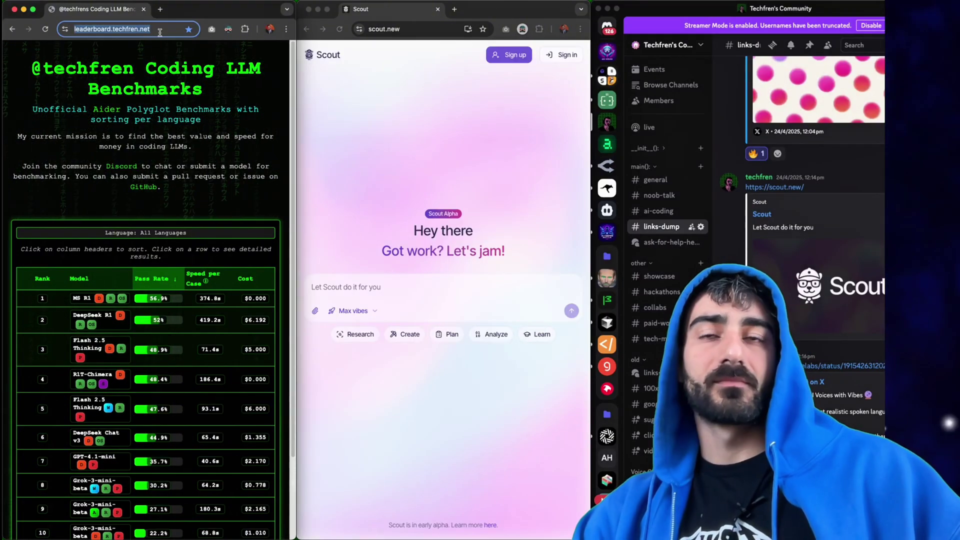
{"action": "type", "text": "genspark.ai"}
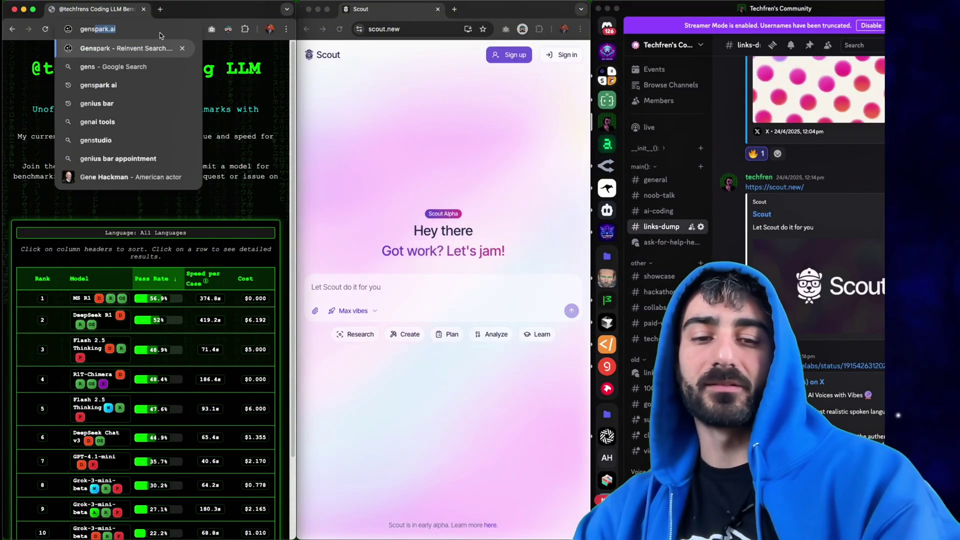
{"action": "key", "text": "Return"}
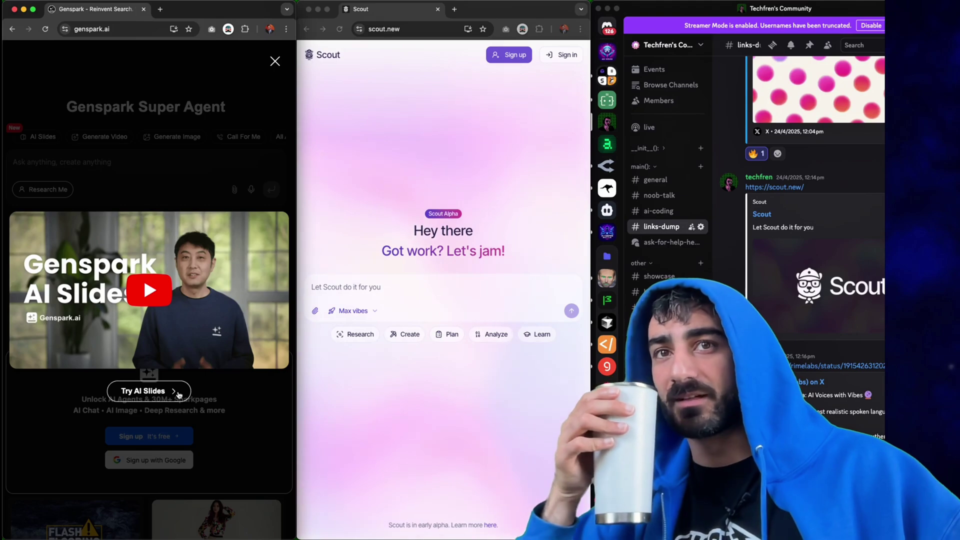
{"action": "left_click", "coordinate": [274, 61]}
- Open the Techfrens AI Agents Rubrik spreadsheet in a new tab beside Scout
{"action": "mouse_move", "coordinate": [296, 95]}
{"action": "left_mouse_down"}
{"action": "mouse_move", "coordinate": [460, 102]}
{"action": "mouse_move", "coordinate": [285, 107]}
{"action": "left_mouse_up"}
{"action": "left_click", "coordinate": [443, 9]}
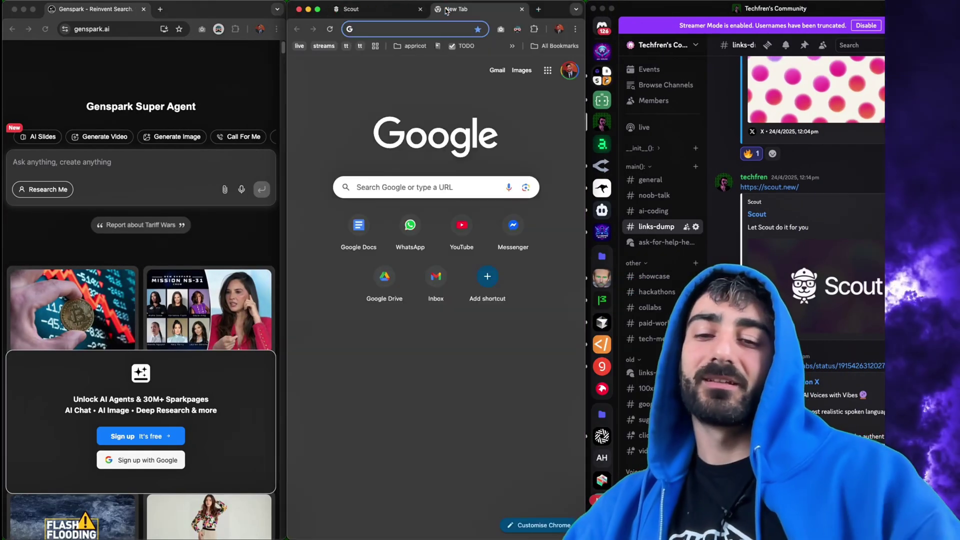
{"action": "type", "text": "codi"}
{"action": "key", "text": "Return"}
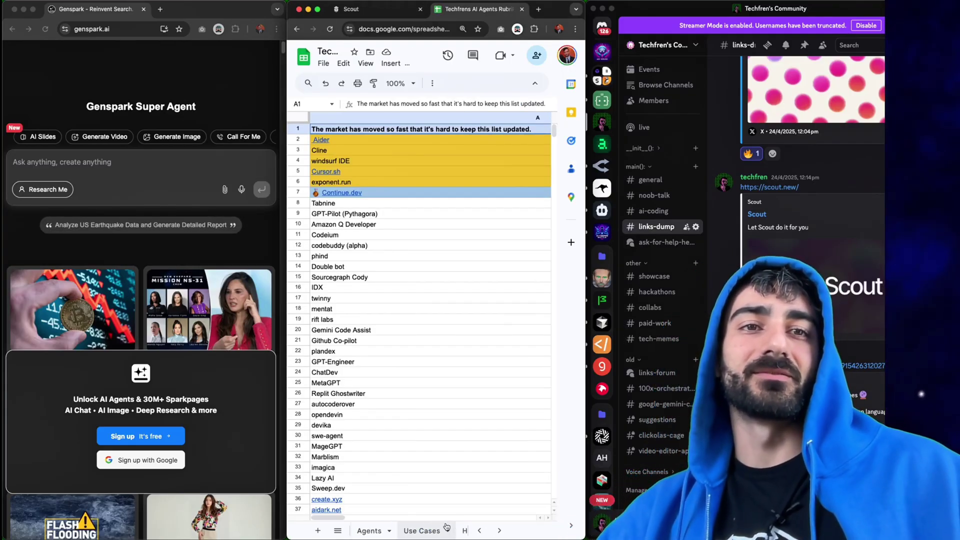
- Show the Use Cases sheet and widen the spreadsheet window so more columns fit
{"action": "left_click", "coordinate": [423, 531]}
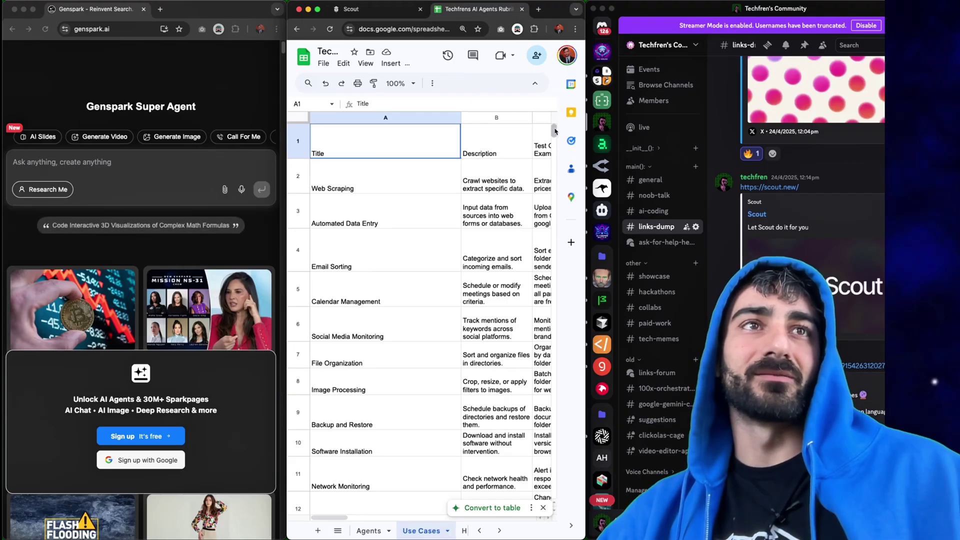
{"action": "left_click_drag", "start_coordinate": [555, 132], "coordinate": [537, 239]}
{"action": "scroll", "coordinate": [537, 239], "scroll_direction": "up", "scroll_amount": 20}
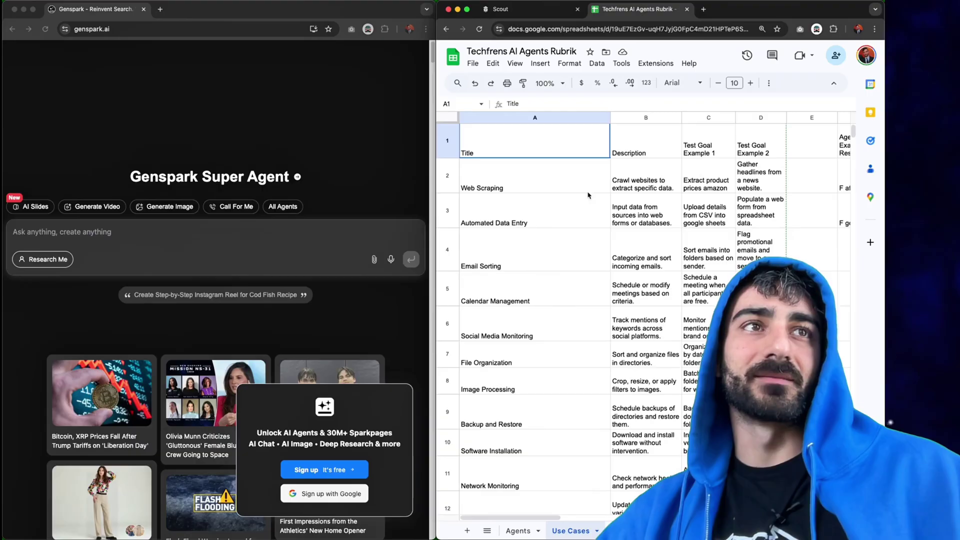
{"action": "left_click", "coordinate": [618, 205]}
{"action": "left_click_drag", "start_coordinate": [436, 213], "coordinate": [384, 216]}
- Examine the listed use cases from Automated Data Entry down to the later automation entries
{"action": "left_click", "coordinate": [388, 212]}
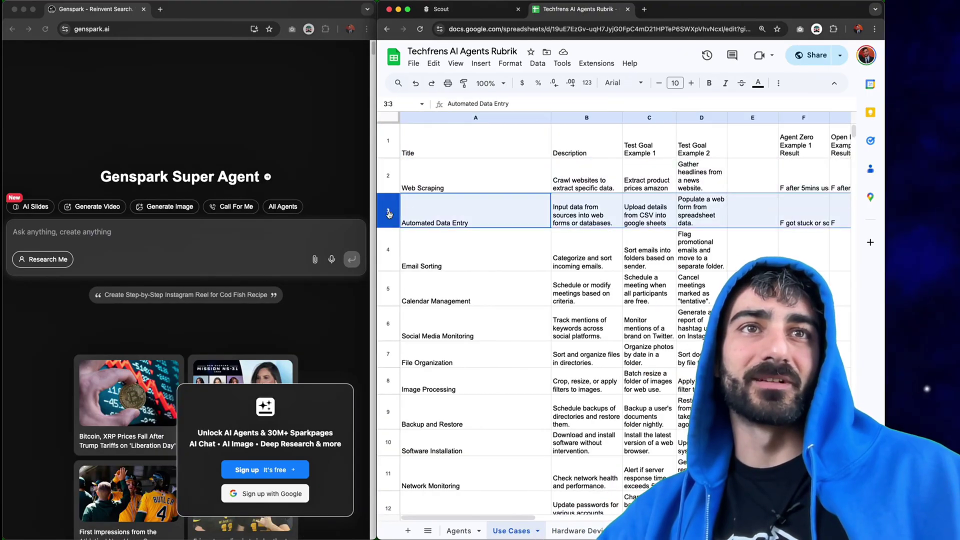
{"action": "left_click", "coordinate": [389, 252]}
{"action": "scroll", "coordinate": [400, 475], "scroll_direction": "down", "scroll_amount": 15}
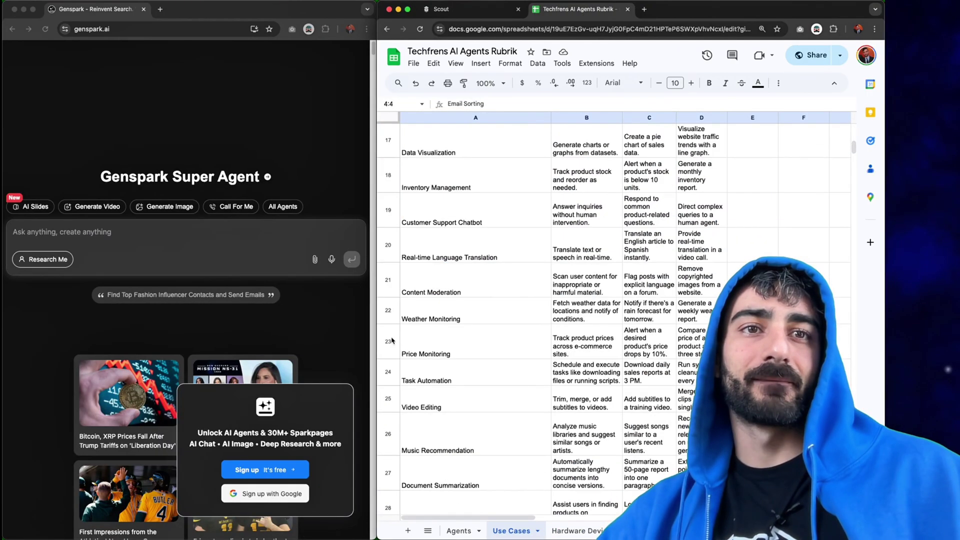
{"action": "scroll", "coordinate": [395, 450], "scroll_direction": "down", "scroll_amount": 20}
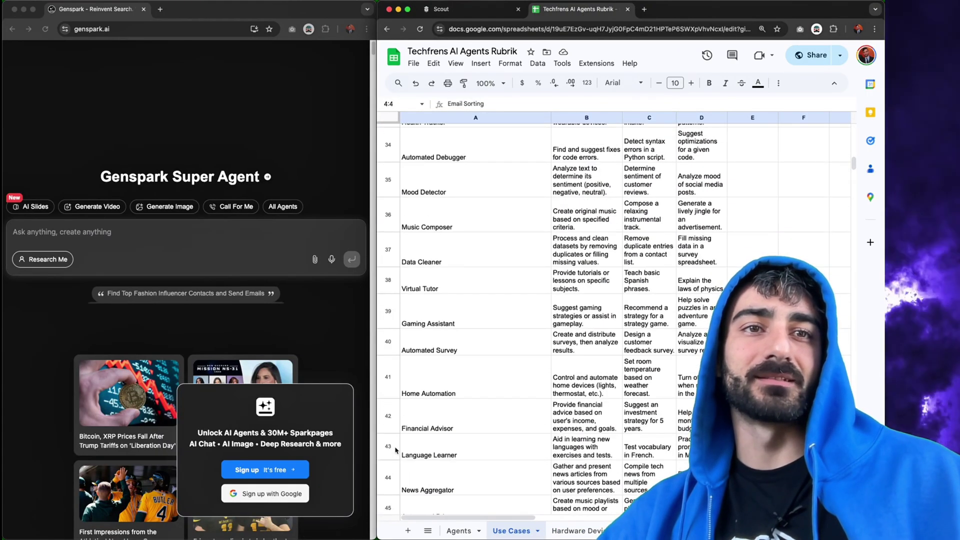
{"action": "scroll", "coordinate": [395, 449], "scroll_direction": "down", "scroll_amount": 15}
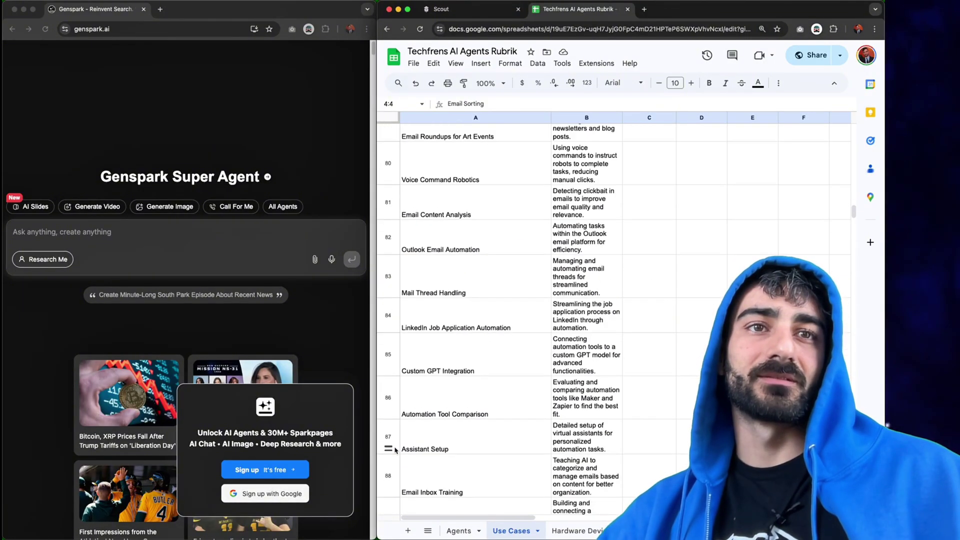
{"action": "scroll", "coordinate": [395, 449], "scroll_direction": "up", "scroll_amount": 15}
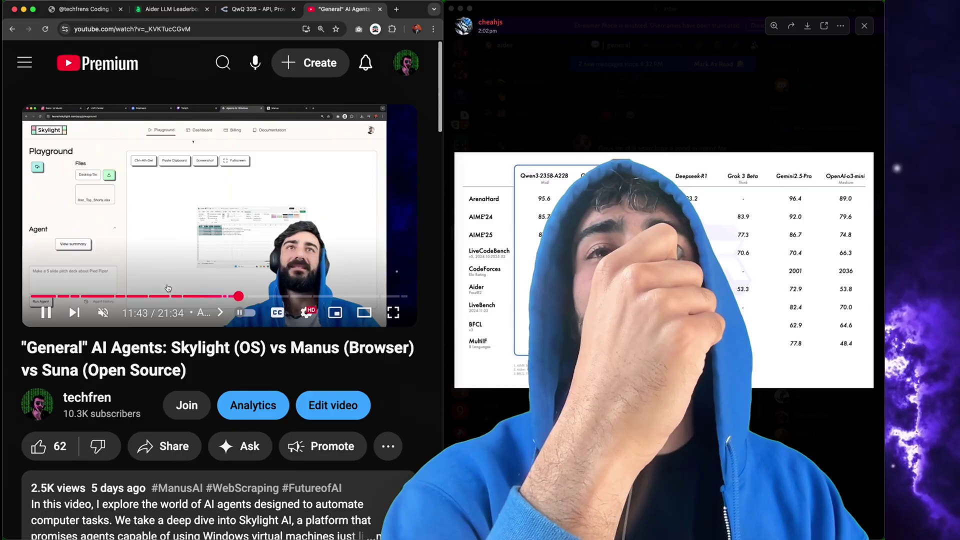
{"action": "scroll", "coordinate": [189, 345], "scroll_direction": "down", "scroll_amount": 15}
{"action": "scroll", "coordinate": [189, 345], "scroll_direction": "down", "scroll_amount": 20}
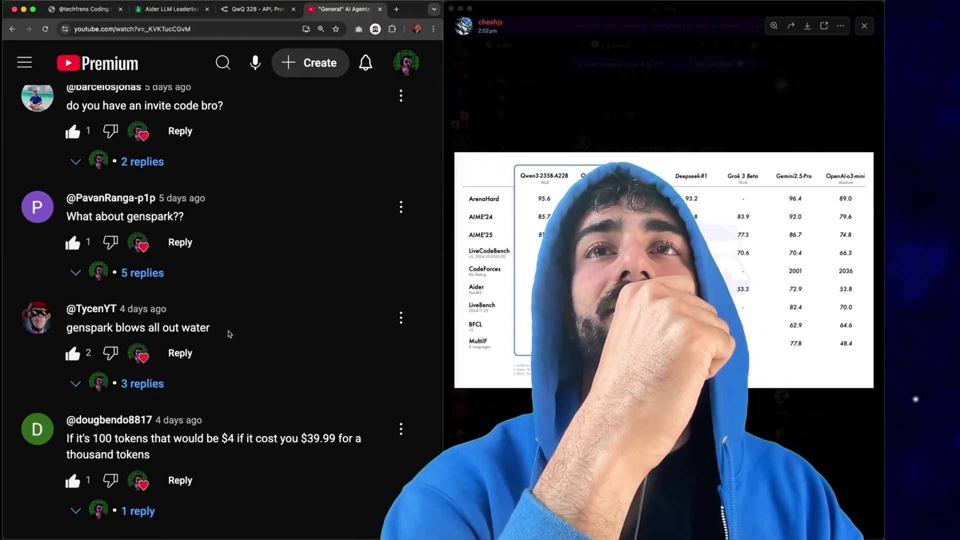
- Review the YouTube video's comments and look through the open Scout, Genspark, Agents for Windows, Manus and LIVE Center pages
{"action": "scroll", "coordinate": [228, 334], "scroll_direction": "up", "scroll_amount": 20}
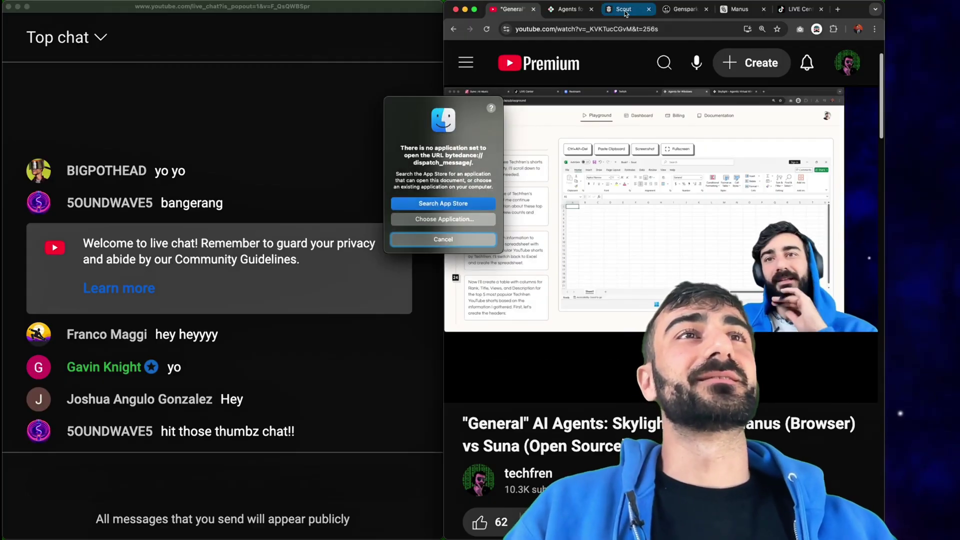
{"action": "left_click", "coordinate": [624, 10]}
{"action": "left_click", "coordinate": [670, 11]}
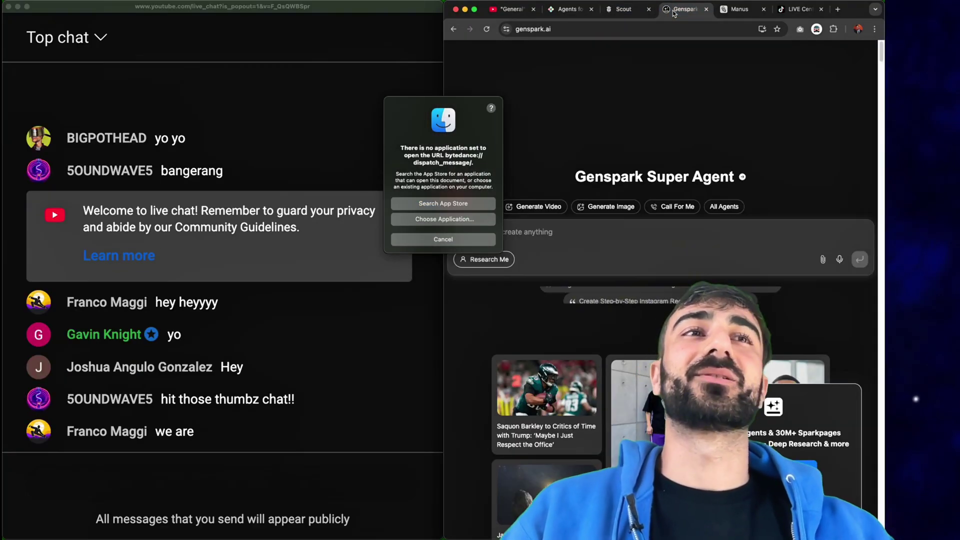
{"action": "left_click", "coordinate": [567, 9]}
{"action": "left_click", "coordinate": [735, 10]}
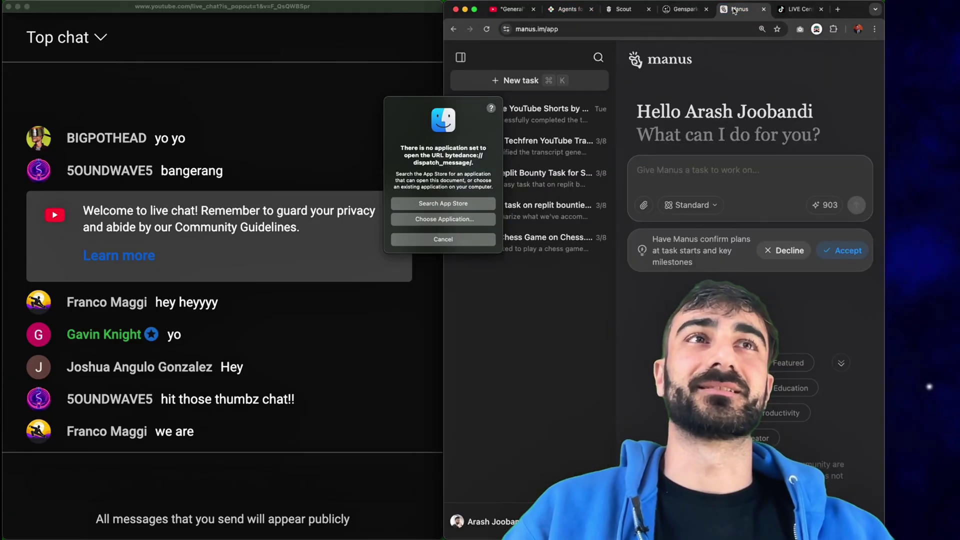
{"action": "left_click", "coordinate": [795, 10]}
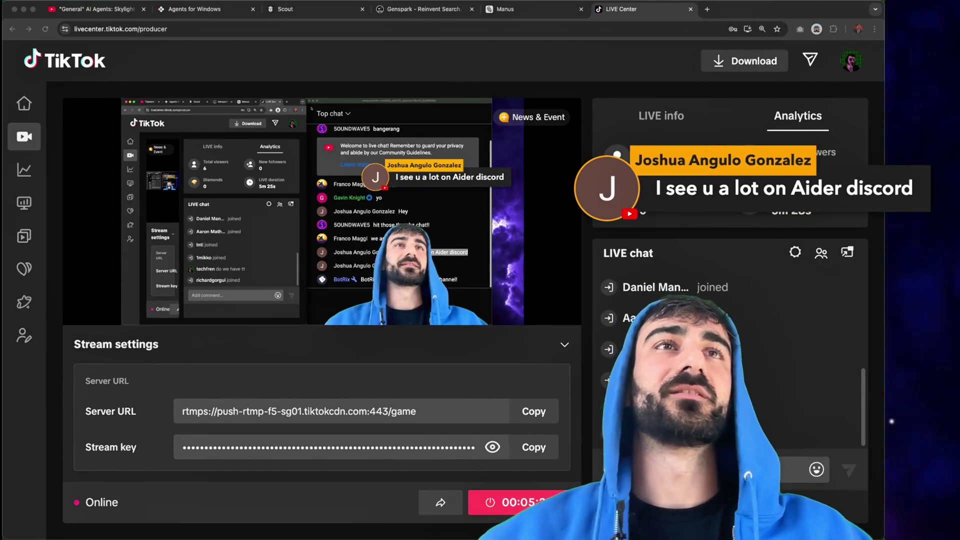
- Browse the community examples on the Manus home page and open the full collection of user use cases
{"action": "left_click", "coordinate": [545, 10]}
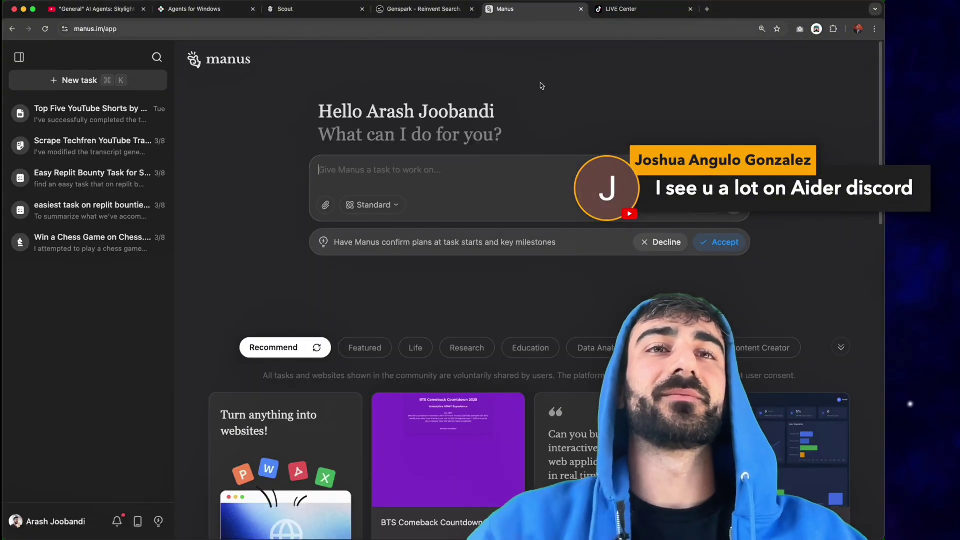
{"action": "scroll", "coordinate": [542, 86], "scroll_direction": "down", "scroll_amount": 4}
{"action": "scroll", "coordinate": [875, 242], "scroll_direction": "down", "scroll_amount": 5}
{"action": "scroll", "coordinate": [869, 241], "scroll_direction": "up", "scroll_amount": 10}
{"action": "scroll", "coordinate": [868, 244], "scroll_direction": "down", "scroll_amount": 10}
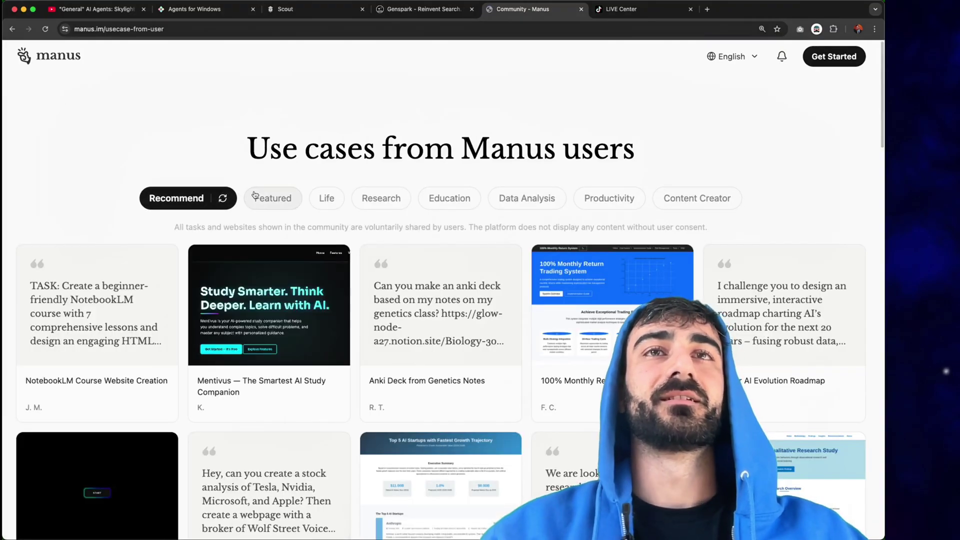
- Look through the Manus use cases by category, from Life to Content Creator, and end on Productivity
{"action": "left_click", "coordinate": [327, 198]}
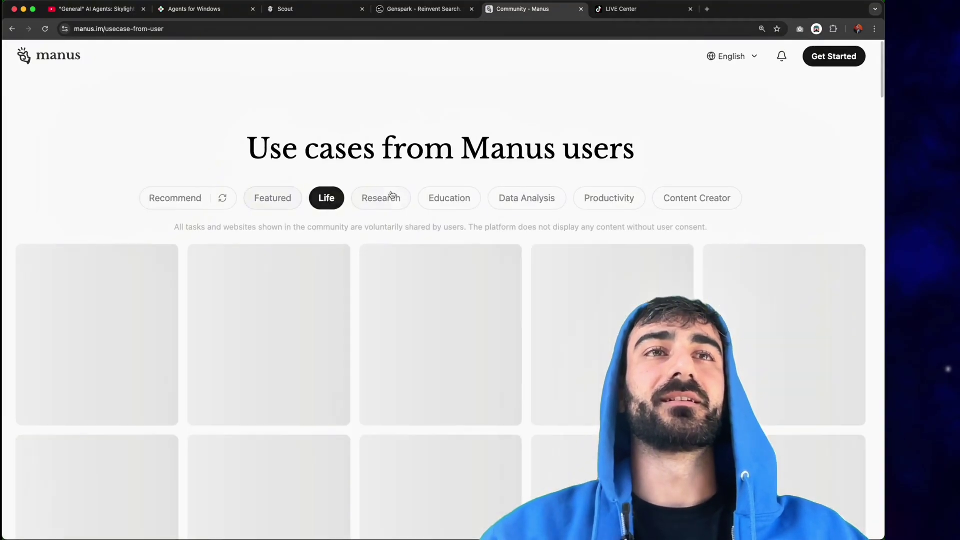
{"action": "left_click", "coordinate": [450, 198]}
{"action": "left_click", "coordinate": [535, 199]}
{"action": "left_click", "coordinate": [615, 199]}
{"action": "left_click", "coordinate": [700, 202]}
{"action": "left_click", "coordinate": [580, 198]}
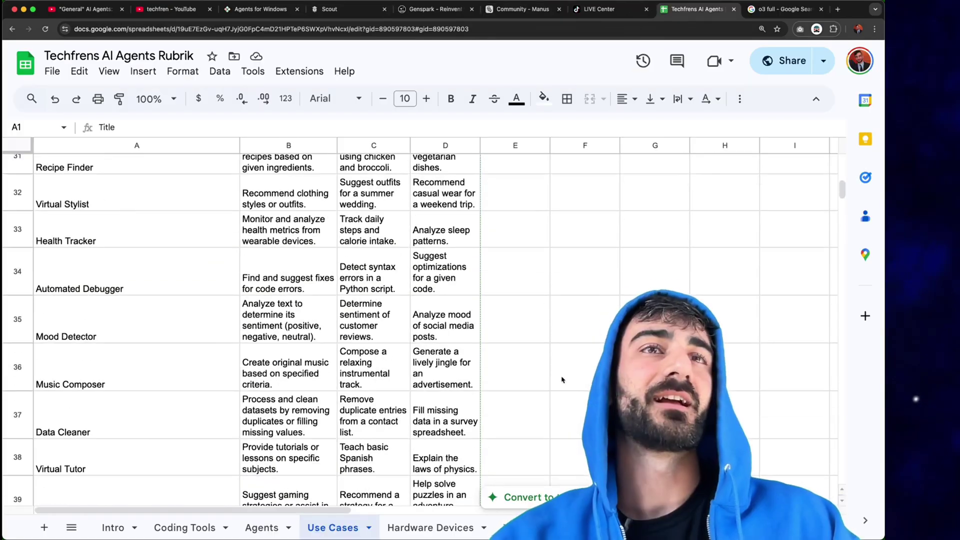
- Return to the Techfrens AI Agents Rubrik spreadsheet and review the Use Cases list back up to its first row
{"action": "scroll", "coordinate": [495, 345], "scroll_direction": "down", "scroll_amount": 10}
{"action": "scroll", "coordinate": [492, 342], "scroll_direction": "down", "scroll_amount": 15}
{"action": "scroll", "coordinate": [479, 335], "scroll_direction": "up", "scroll_amount": 12}
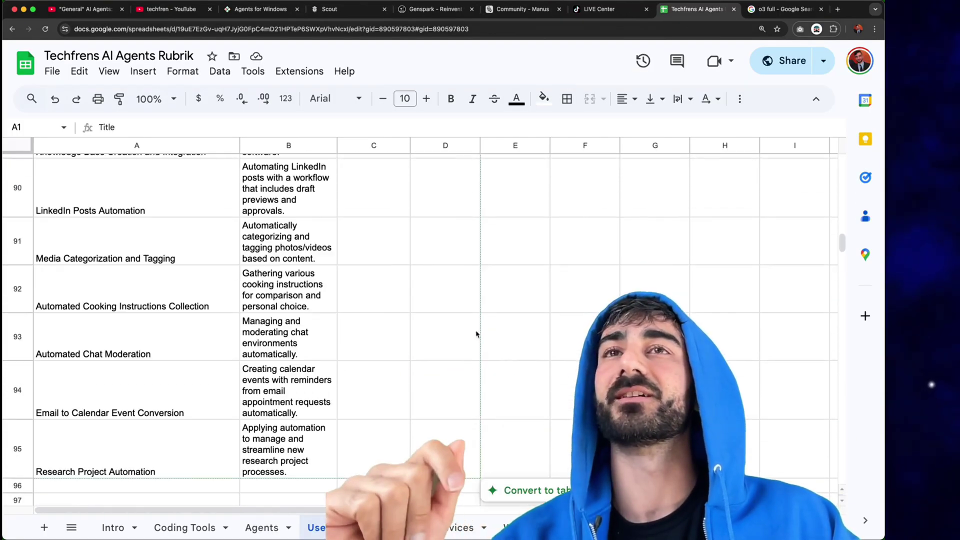
{"action": "scroll", "coordinate": [478, 333], "scroll_direction": "up", "scroll_amount": 20}
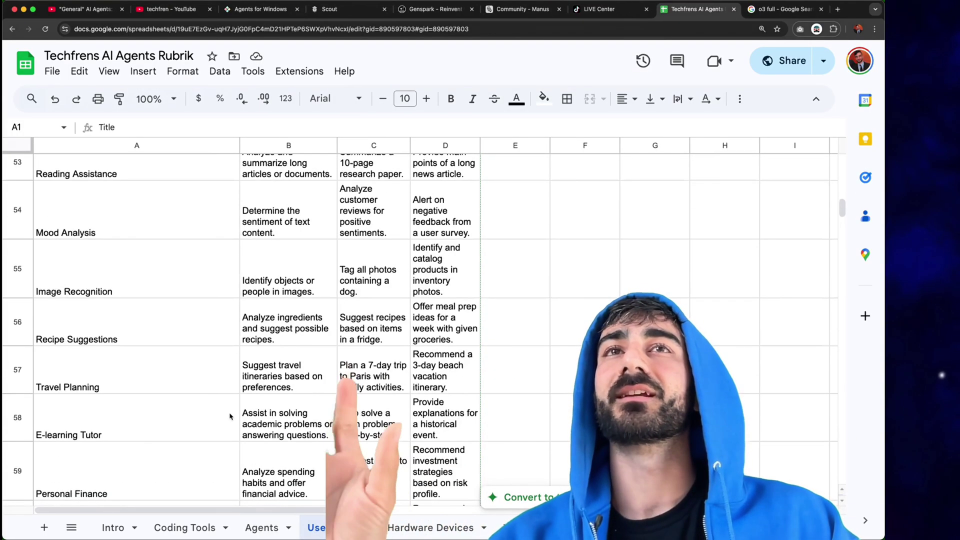
{"action": "scroll", "coordinate": [235, 416], "scroll_direction": "up", "scroll_amount": 10}
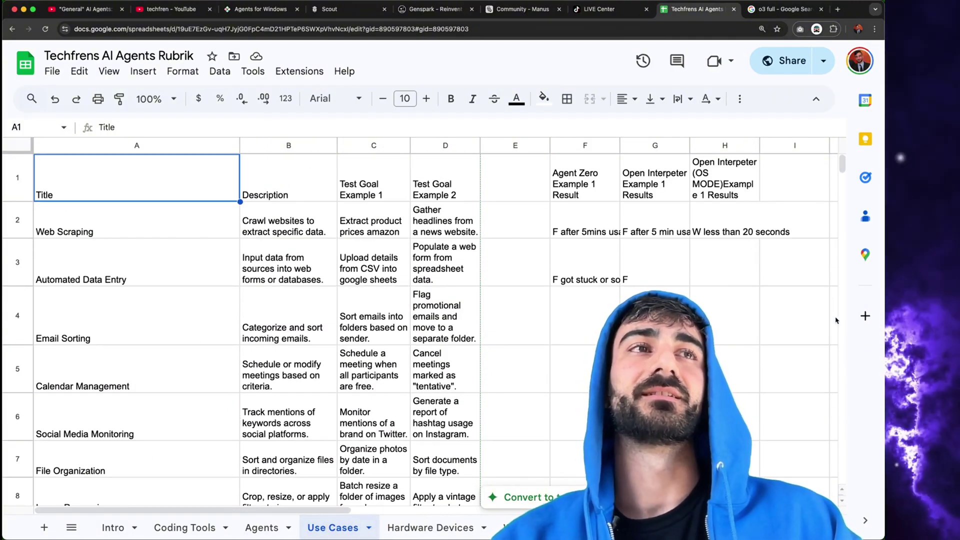
- Clear the old agent results, including their headers, from cells F1:I5 of the Use Cases sheet
{"action": "left_click_drag", "start_coordinate": [836, 320], "coordinate": [525, 170]}
{"action": "left_click_drag", "start_coordinate": [525, 168], "coordinate": [588, 169]}
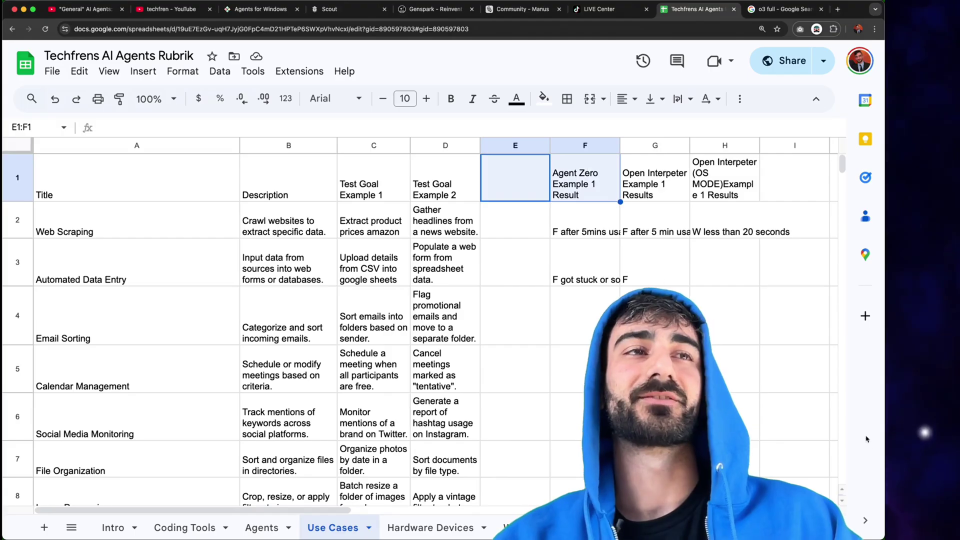
{"action": "left_click_drag", "start_coordinate": [795, 370], "coordinate": [568, 185]}
{"action": "key", "text": "Delete"}
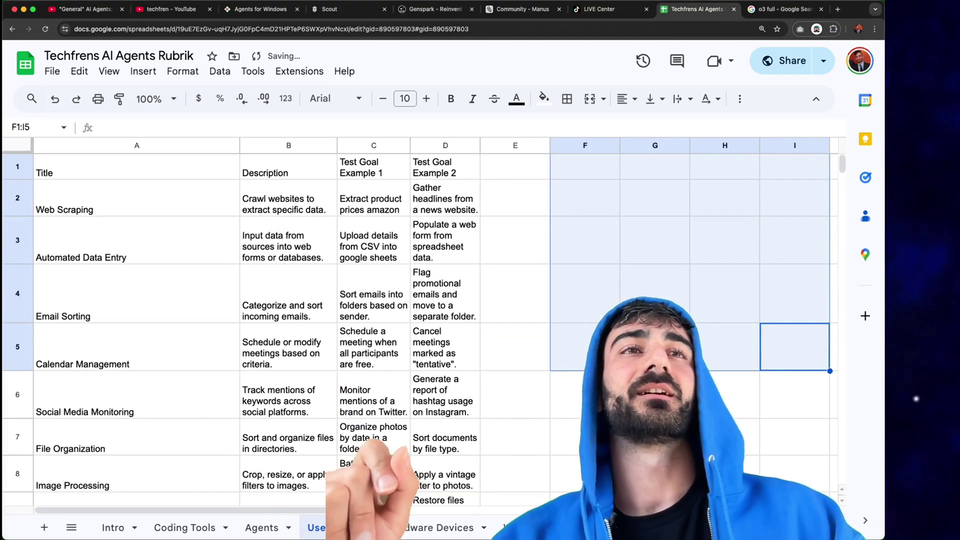
- Insert one empty row above the Web Scraping row
{"action": "left_click", "coordinate": [563, 193]}
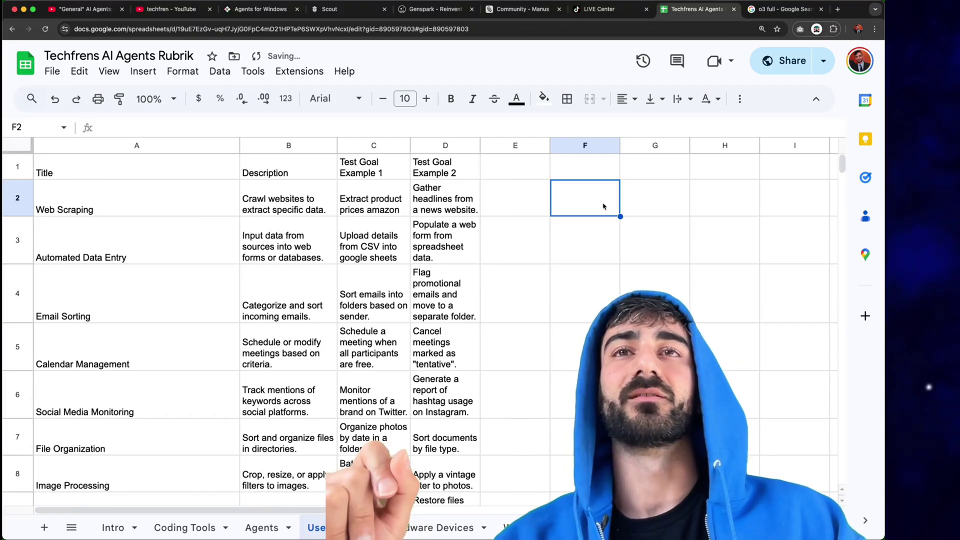
{"action": "right_click", "coordinate": [18, 197]}
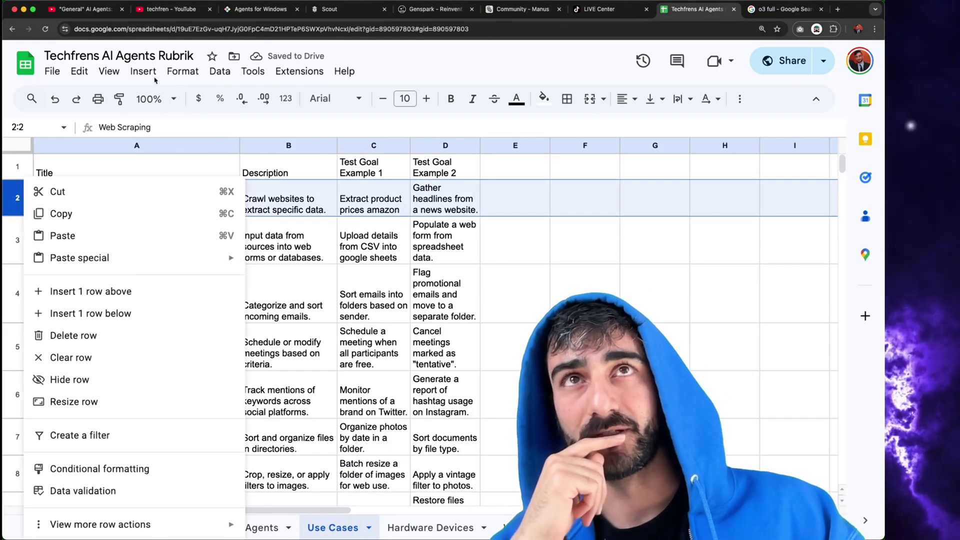
{"action": "left_click", "coordinate": [129, 297]}
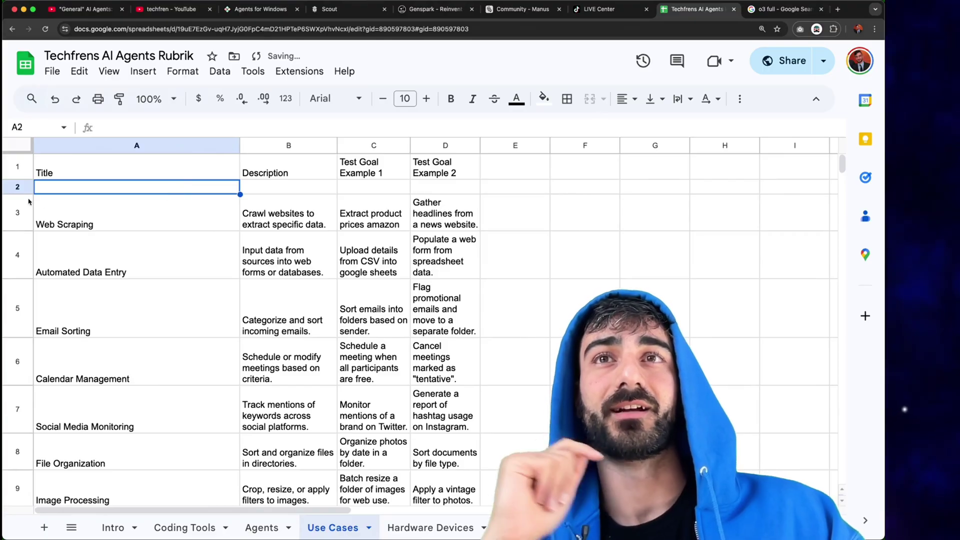
- Make the empty row 2 of the Use Cases sheet taller and open cell A2 for editing
{"action": "left_click_drag", "start_coordinate": [28, 199], "coordinate": [29, 220]}
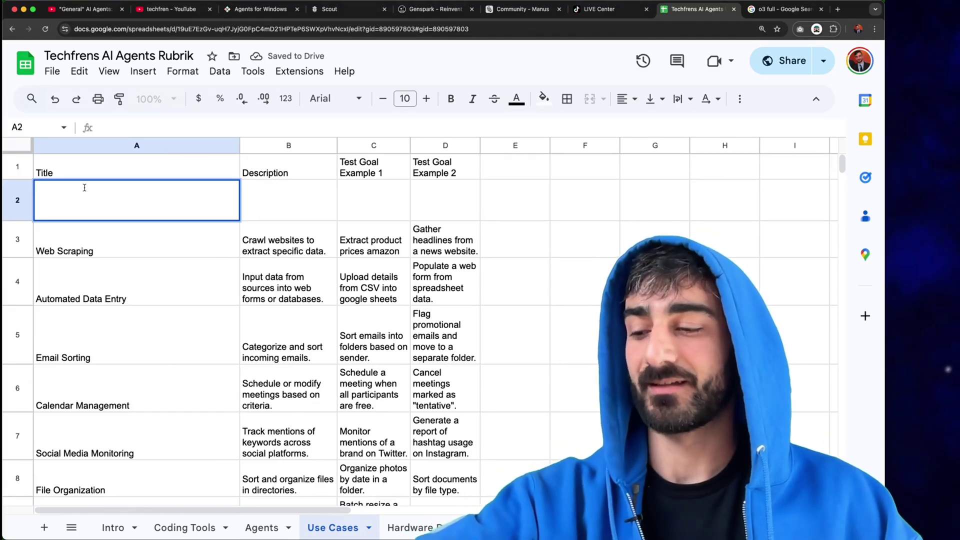
{"action": "double_click", "coordinate": [85, 187]}
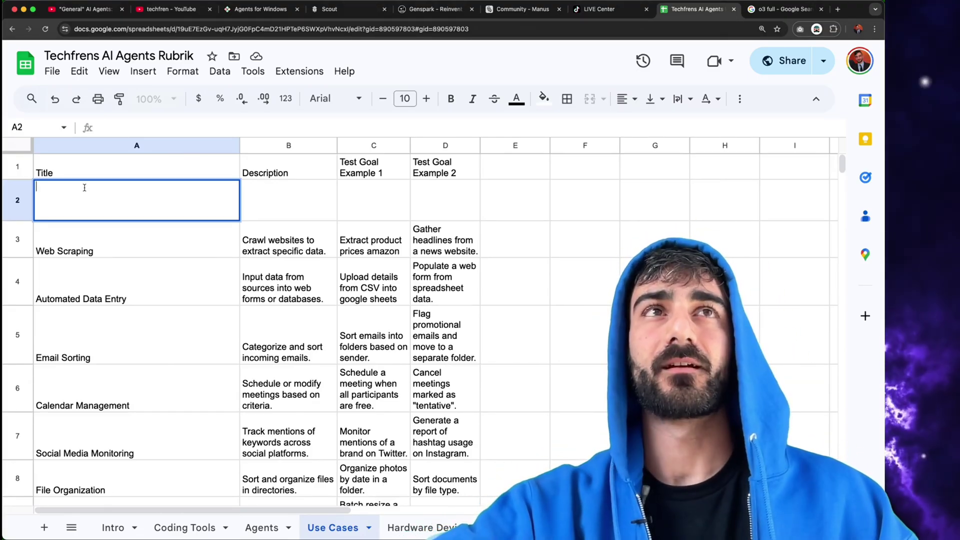
- Open the YouTube video comparing Skylight, Manus and Suna and jump back to about 1:14, in the Skylight introduction
{"action": "left_click", "coordinate": [99, 15]}
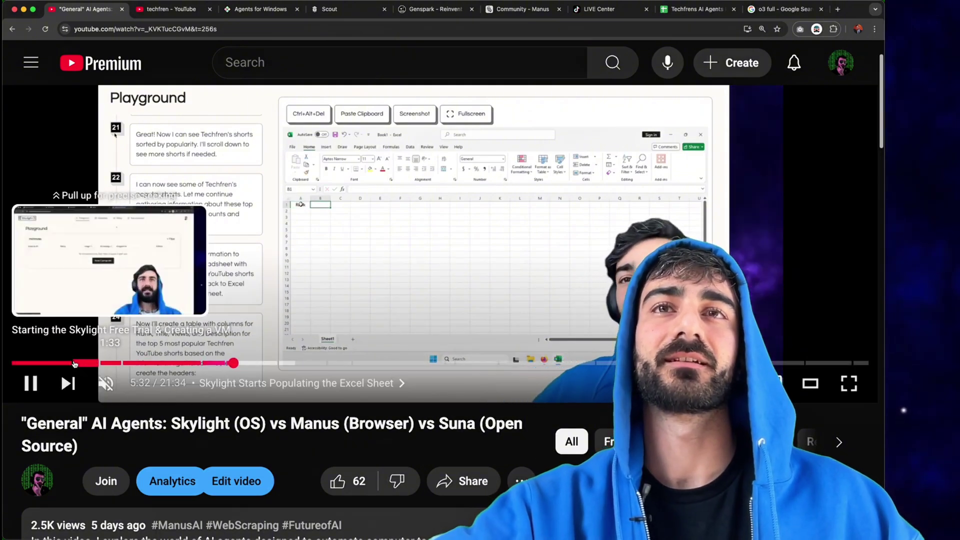
{"action": "left_click", "coordinate": [60, 362]}
{"action": "left_click", "coordinate": [567, 242]}
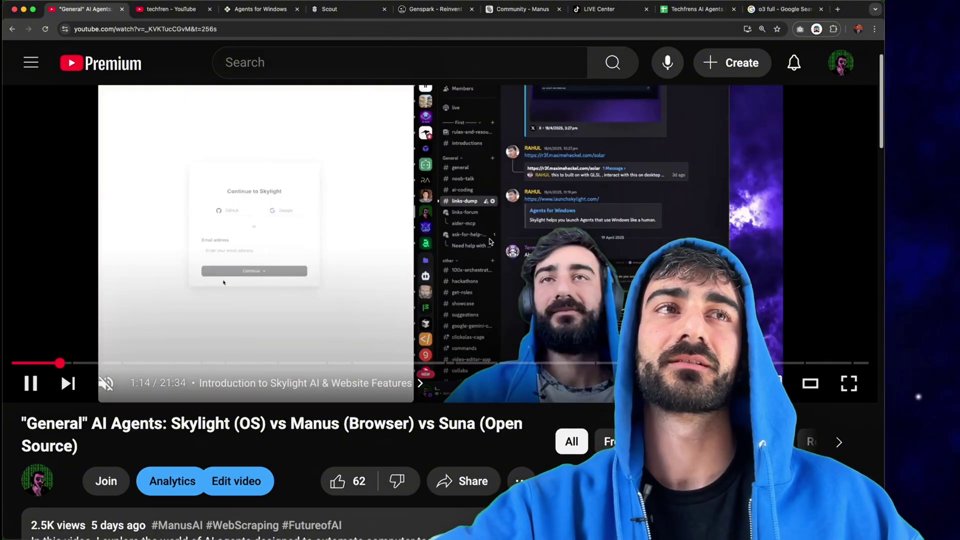
{"action": "left_click", "coordinate": [770, 10]}
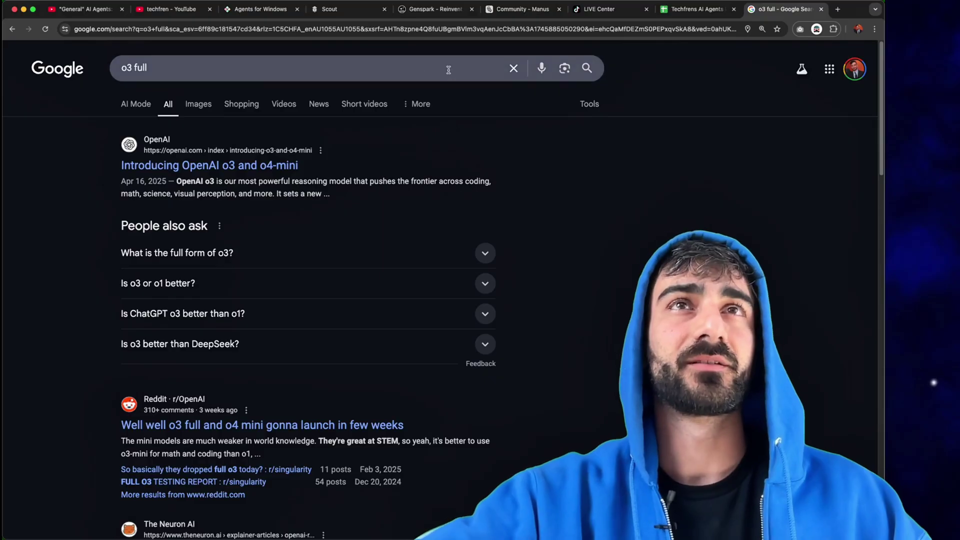
{"action": "left_click", "coordinate": [85, 9]}
- Play the video in full screen and skip forward to find the YouTube task that was given to Skylight
{"action": "left_click", "coordinate": [849, 383]}
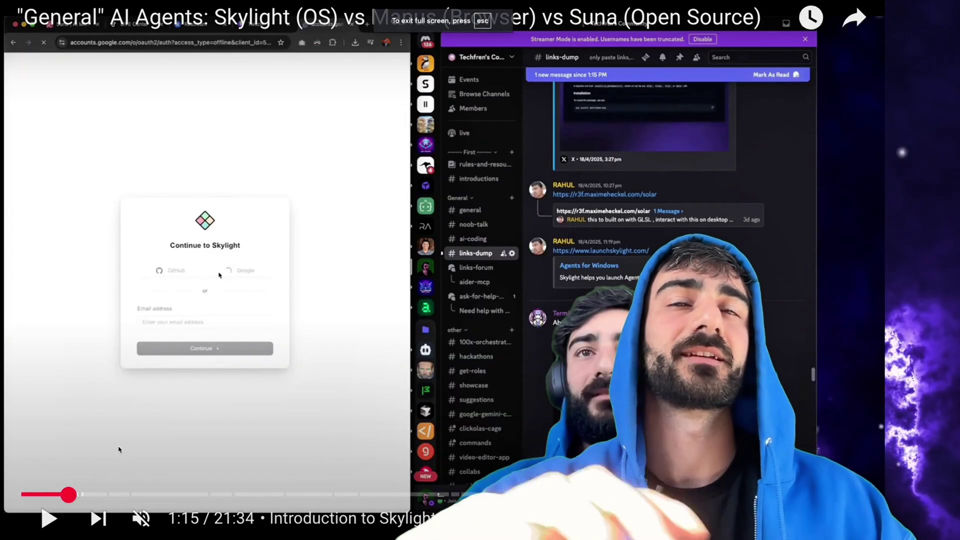
{"action": "left_click", "coordinate": [115, 442]}
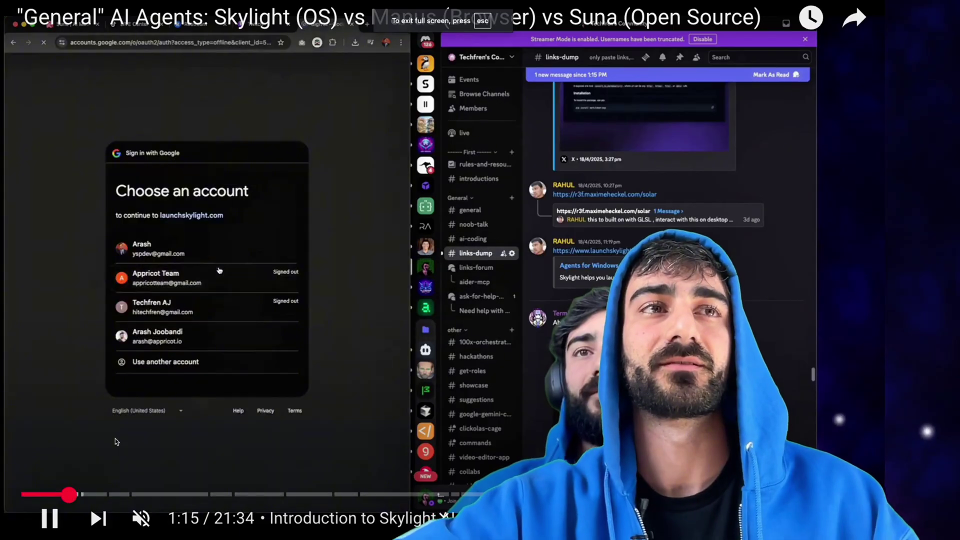
{"action": "key", "text": "Right"}
{"action": "key", "text": "Right"}
{"action": "key", "text": "Right"}
{"action": "key", "text": "Right"}
{"action": "key", "text": "Right"}
{"action": "key", "text": "Right"}
{"action": "key", "text": "Right"}
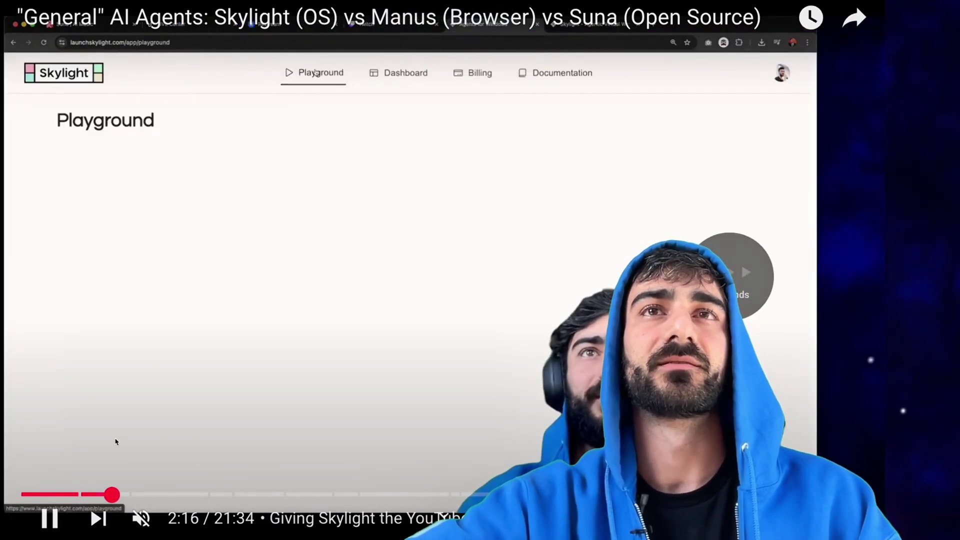
{"action": "key", "text": "Right"}
{"action": "key", "text": "Right"}
{"action": "key", "text": "Left"}
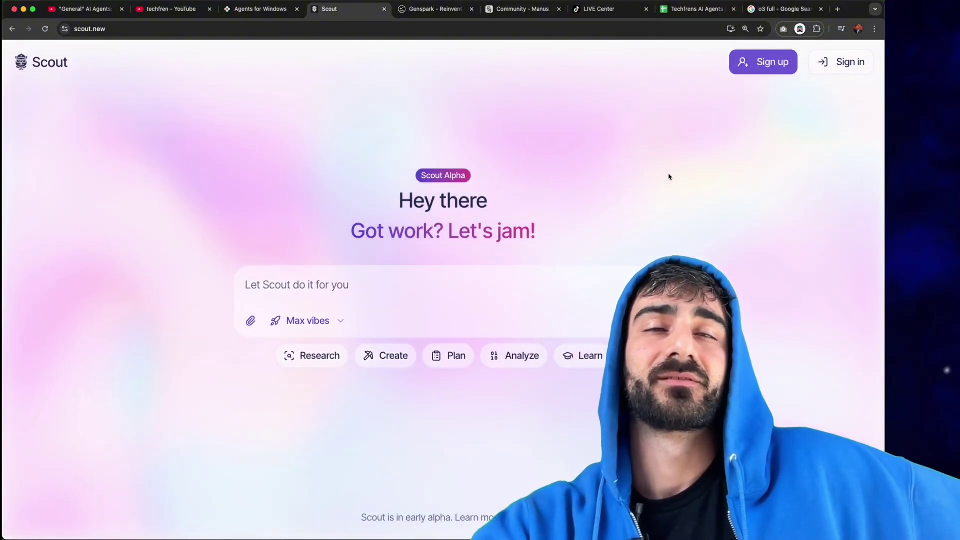
- Ask Scout for an Excel spreadsheet with all YouTube Shorts analytics for the creator Techfren, limited to five videos, and sign up to run it
{"action": "type", "text": "Create an Excel spreadsheet that contains all the analytics for the YouTube Shorts for the creator Techfren. Just get five videos to start with."}
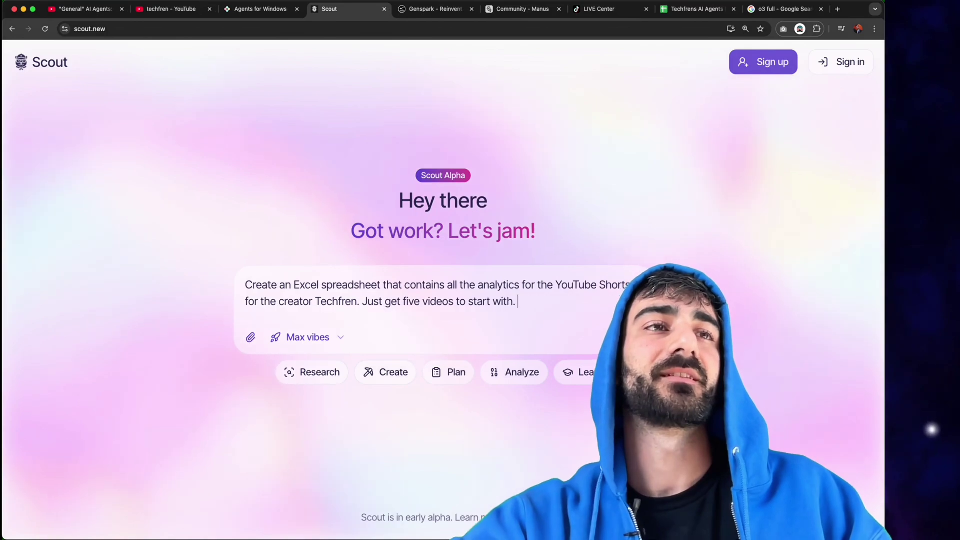
{"action": "left_click", "coordinate": [763, 62]}
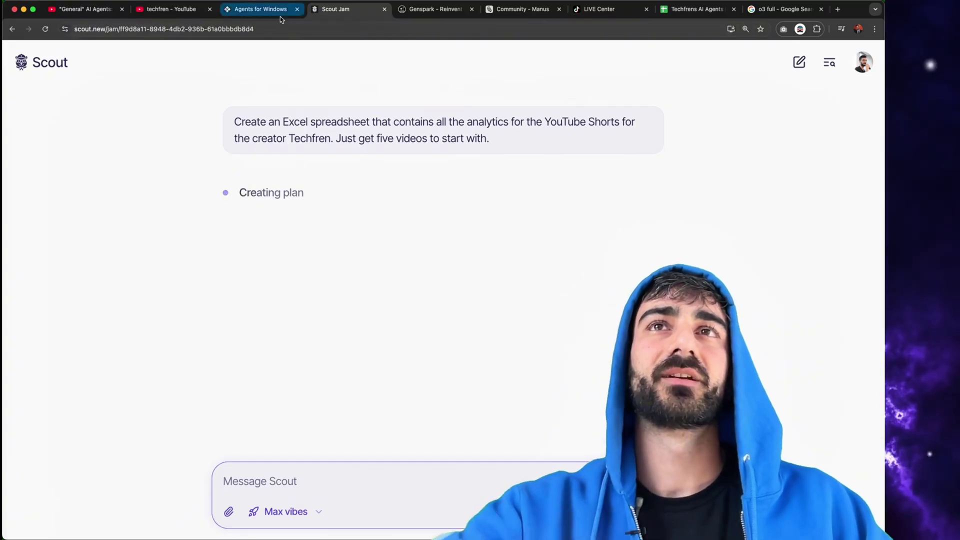
{"action": "left_click", "coordinate": [46, 31], "text": "super"}
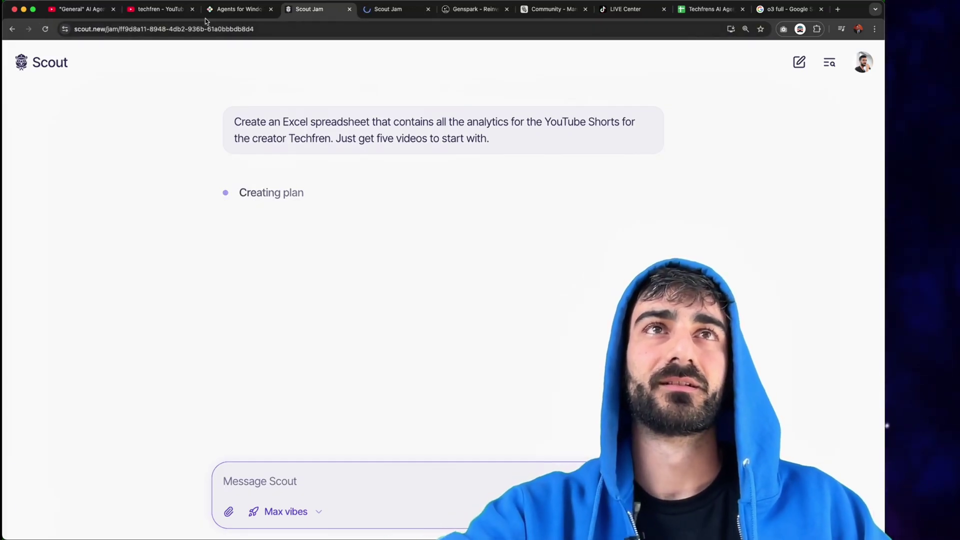
{"action": "left_click_drag", "start_coordinate": [407, 12], "coordinate": [415, 67]}
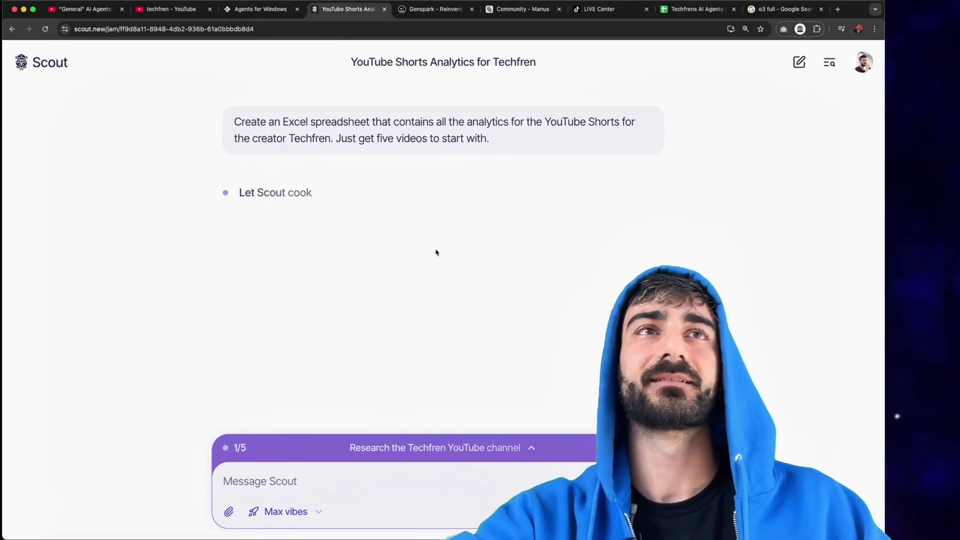
- Copy the submitted prompt from Scout and enter it as the request for Genspark Super Agent
{"action": "left_click_drag", "start_coordinate": [490, 139], "coordinate": [233, 119]}
{"action": "key", "text": "cmd+c"}
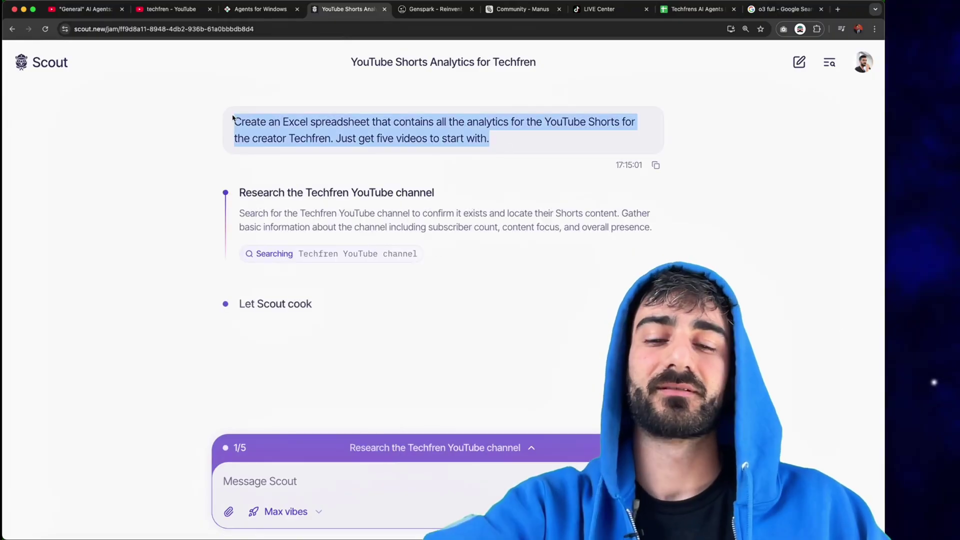
{"action": "left_click", "coordinate": [419, 11]}
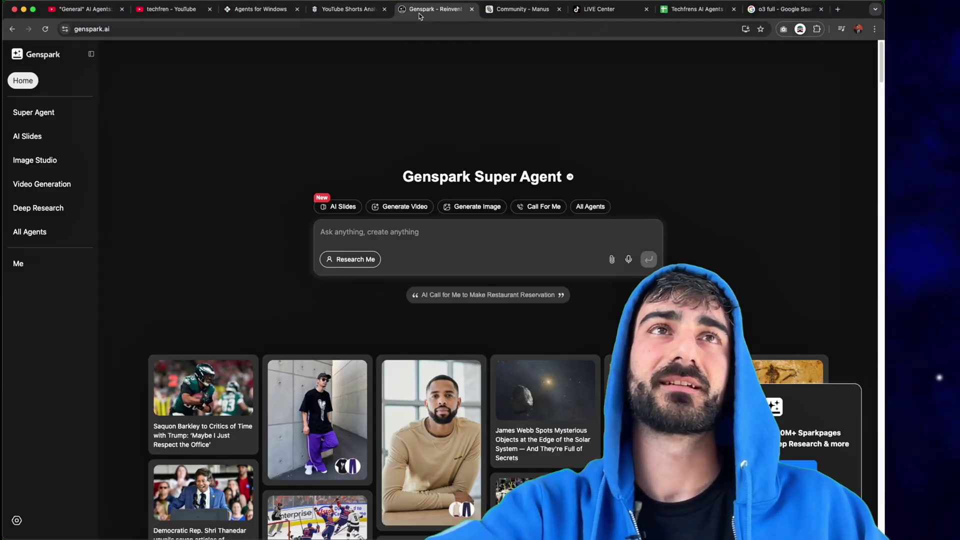
{"action": "left_click", "coordinate": [423, 239]}
{"action": "key", "text": "cmd+v"}
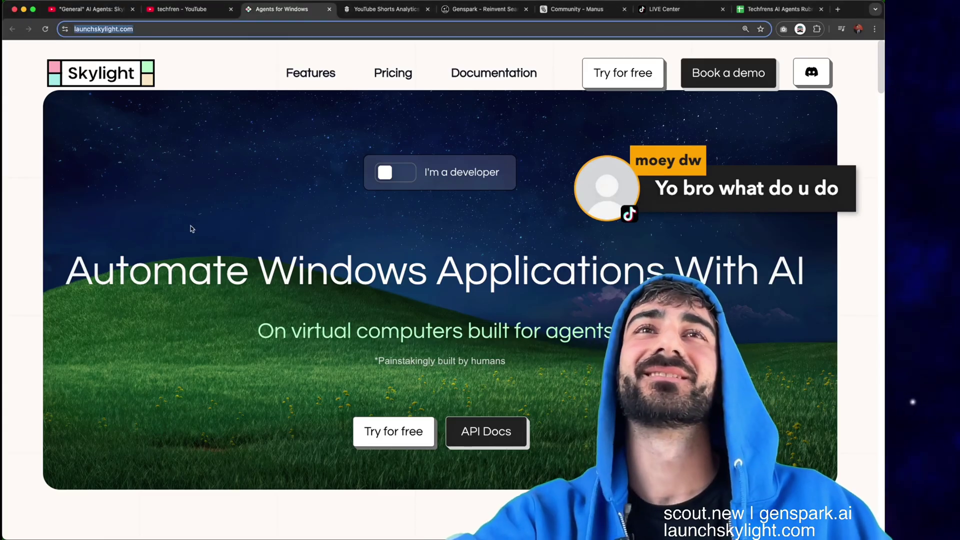
- Return to the Scout task and review its research steps and summary for the Techfren YouTube channel
{"action": "left_click", "coordinate": [376, 14]}
{"action": "scroll", "coordinate": [448, 221], "scroll_direction": "up", "scroll_amount": 4}
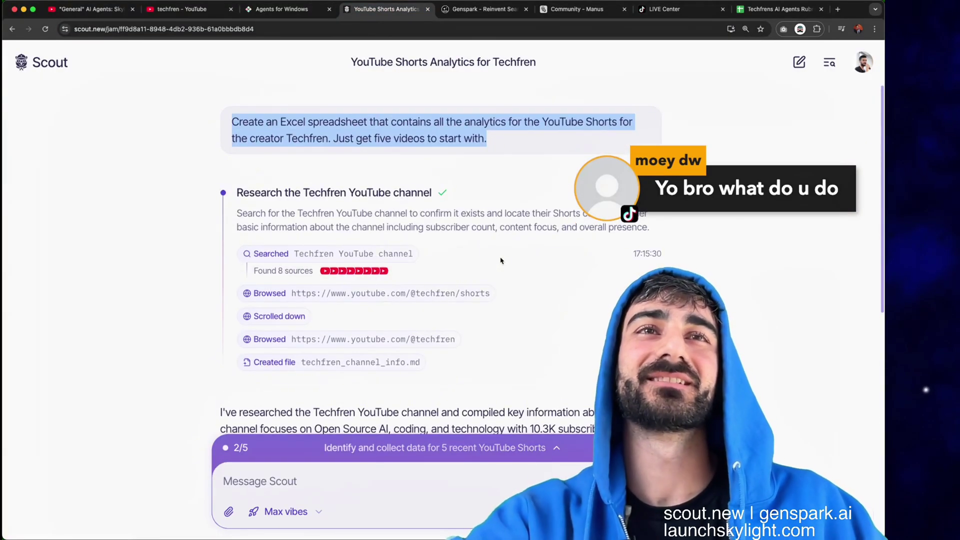
{"action": "left_click", "coordinate": [474, 130]}
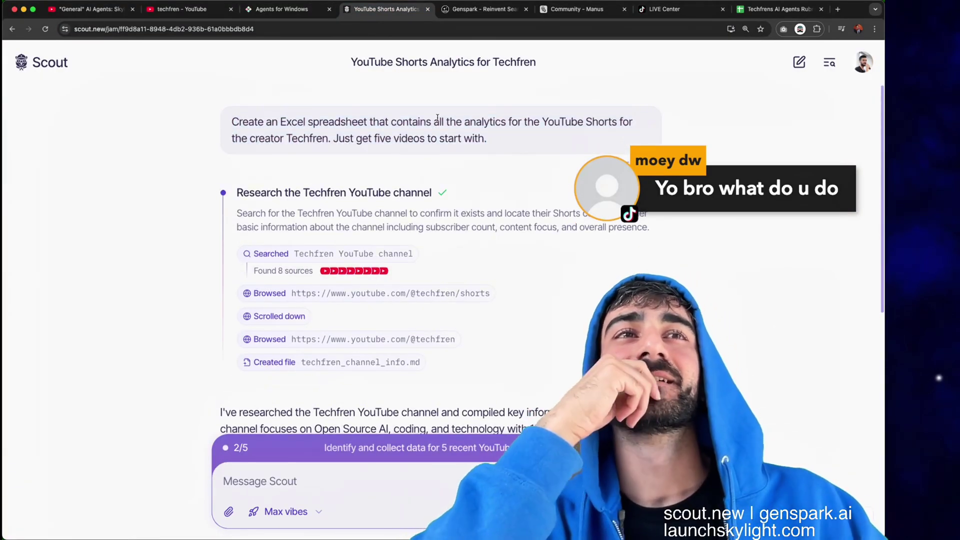
{"action": "scroll", "coordinate": [415, 175], "scroll_direction": "down", "scroll_amount": 4}
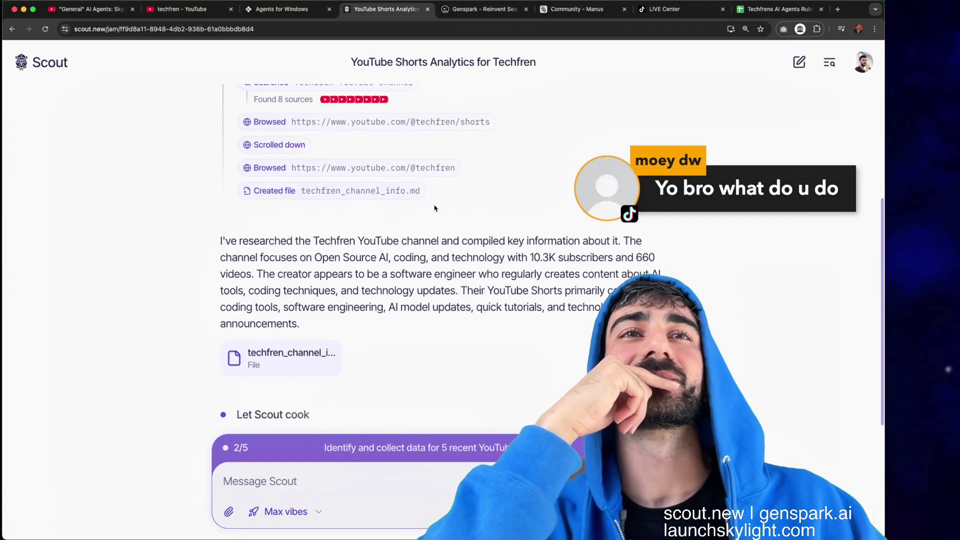
{"action": "scroll", "coordinate": [433, 207], "scroll_direction": "up", "scroll_amount": 4}
{"action": "scroll", "coordinate": [425, 210], "scroll_direction": "down", "scroll_amount": 4}
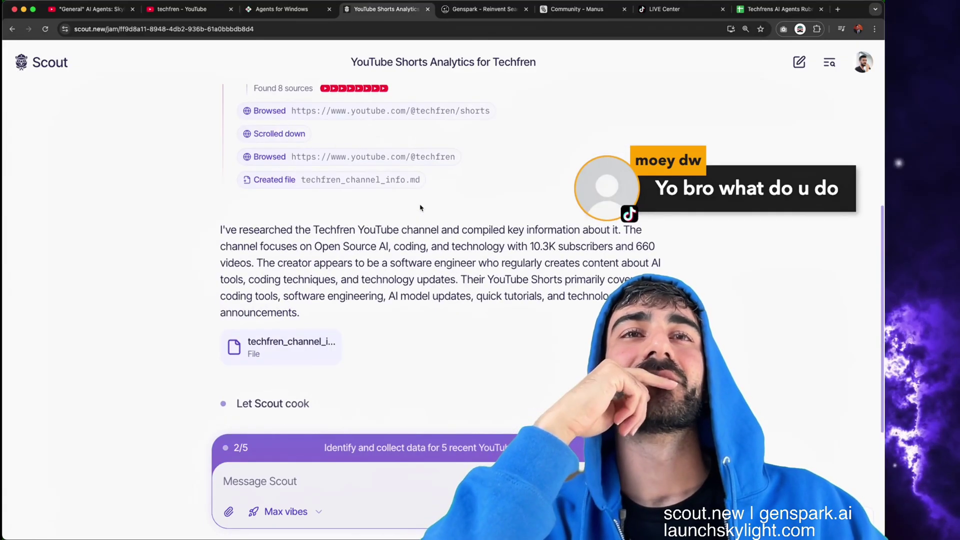
- Open Scout's techfren_channel_info.md file and read through its channel overview, description and audience engagement sections
{"action": "left_click", "coordinate": [283, 345]}
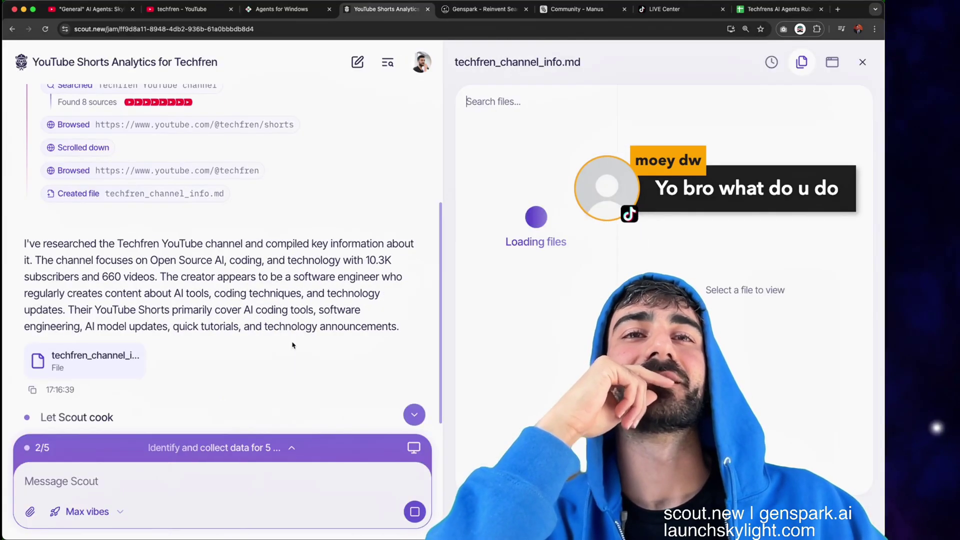
{"action": "scroll", "coordinate": [694, 245], "scroll_direction": "down", "scroll_amount": 15}
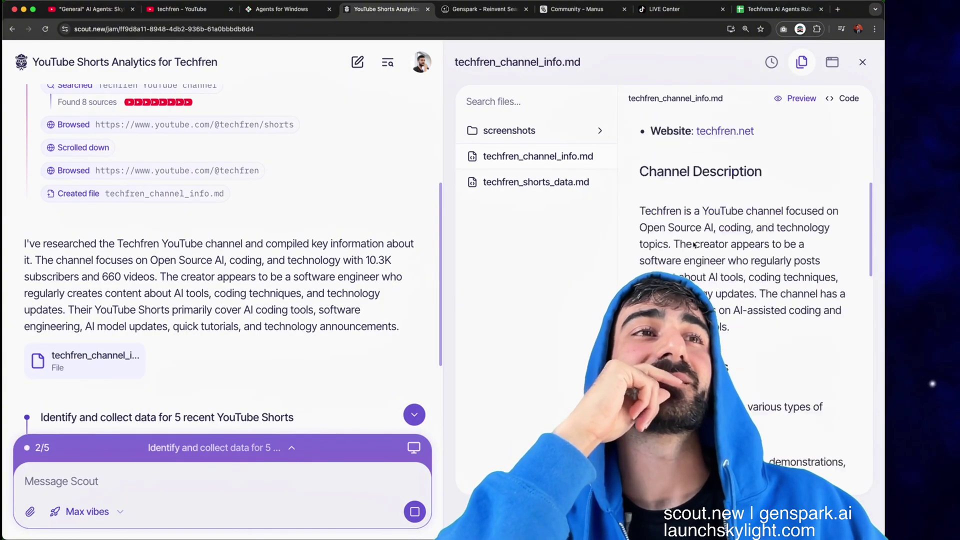
{"action": "scroll", "coordinate": [694, 244], "scroll_direction": "down", "scroll_amount": 2}
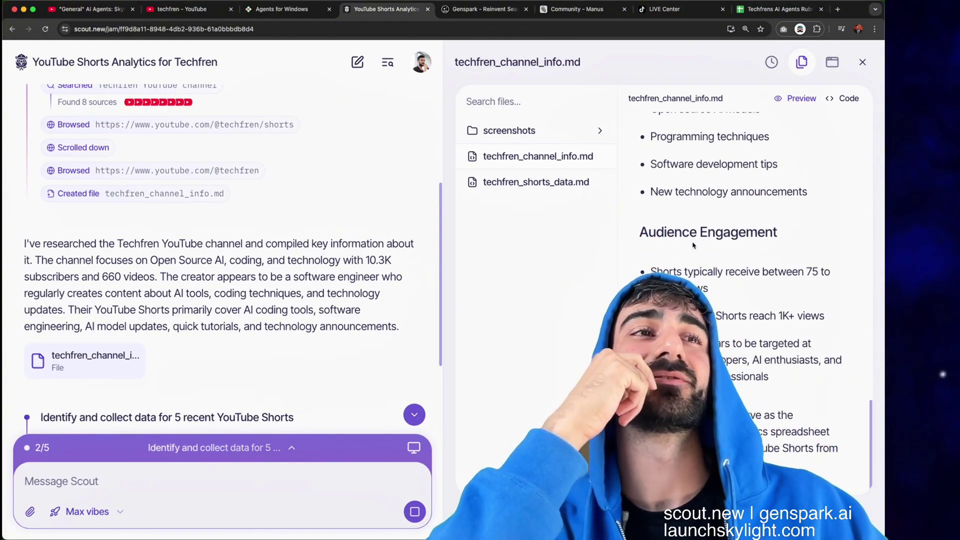
{"action": "scroll", "coordinate": [689, 245], "scroll_direction": "up", "scroll_amount": 10}
{"action": "scroll", "coordinate": [689, 245], "scroll_direction": "up", "scroll_amount": 5}
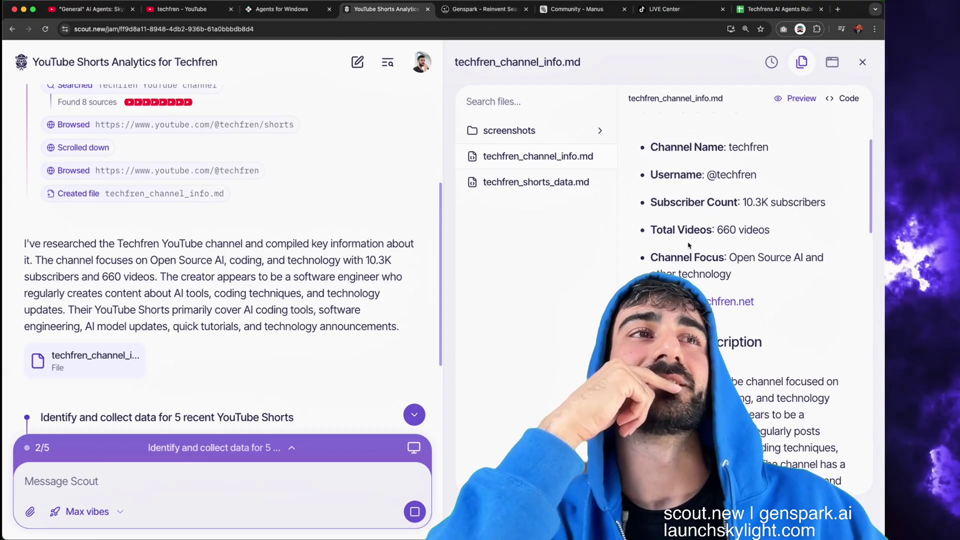
{"action": "scroll", "coordinate": [689, 245], "scroll_direction": "up", "scroll_amount": 3}
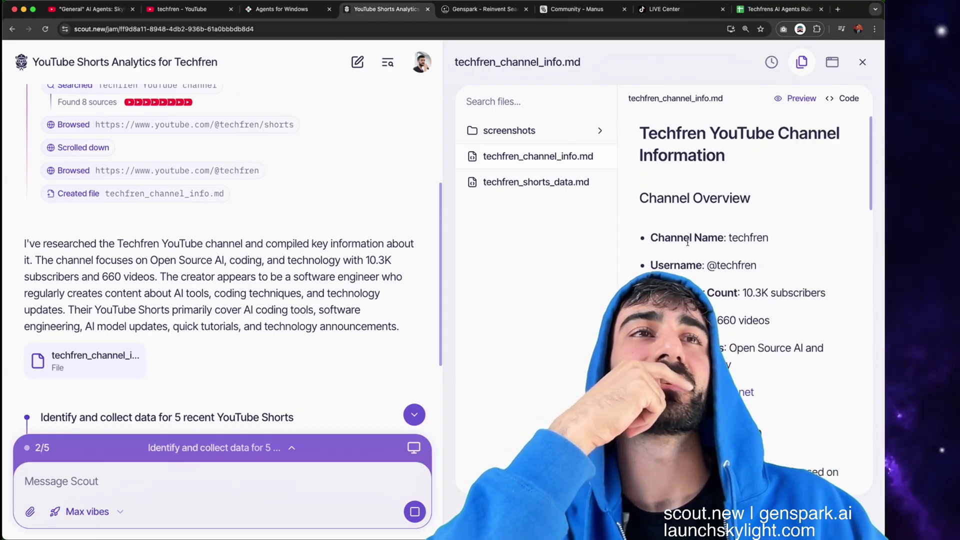
- Examine Scout's techfren_shorts_data.md file, checking the entries for the five selected Shorts
{"action": "scroll", "coordinate": [647, 243], "scroll_direction": "down", "scroll_amount": 3}
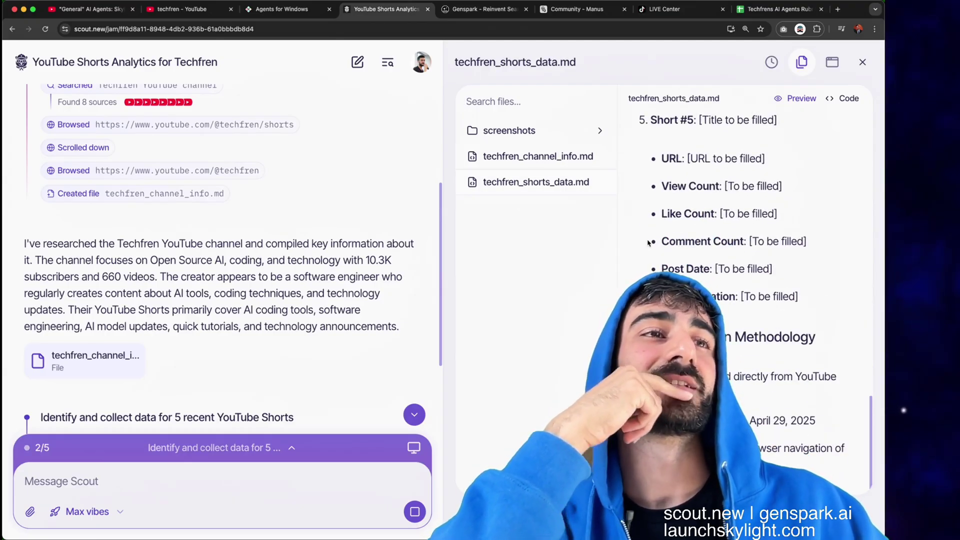
{"action": "scroll", "coordinate": [700, 250], "scroll_direction": "up", "scroll_amount": 12}
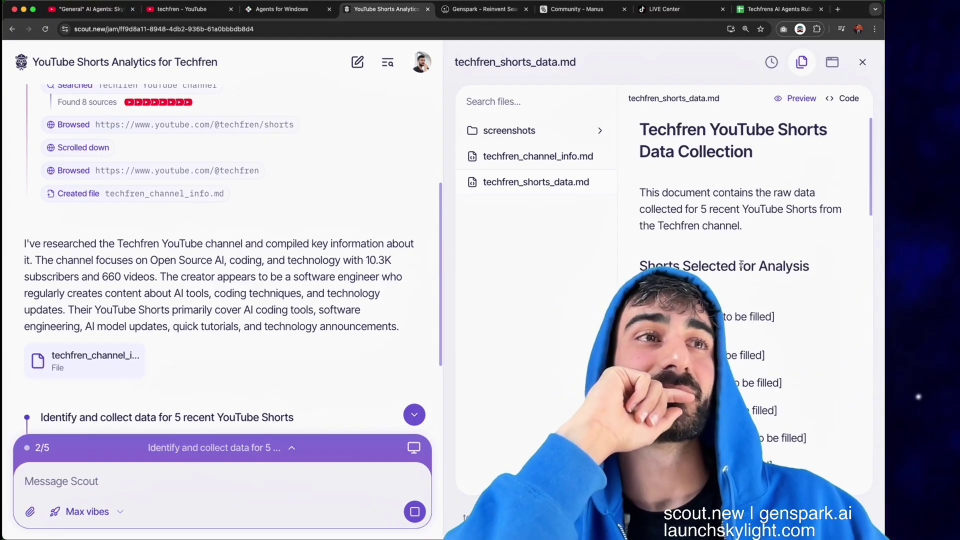
{"action": "scroll", "coordinate": [735, 264], "scroll_direction": "down", "scroll_amount": 5}
{"action": "scroll", "coordinate": [134, 368], "scroll_direction": "down", "scroll_amount": 3}
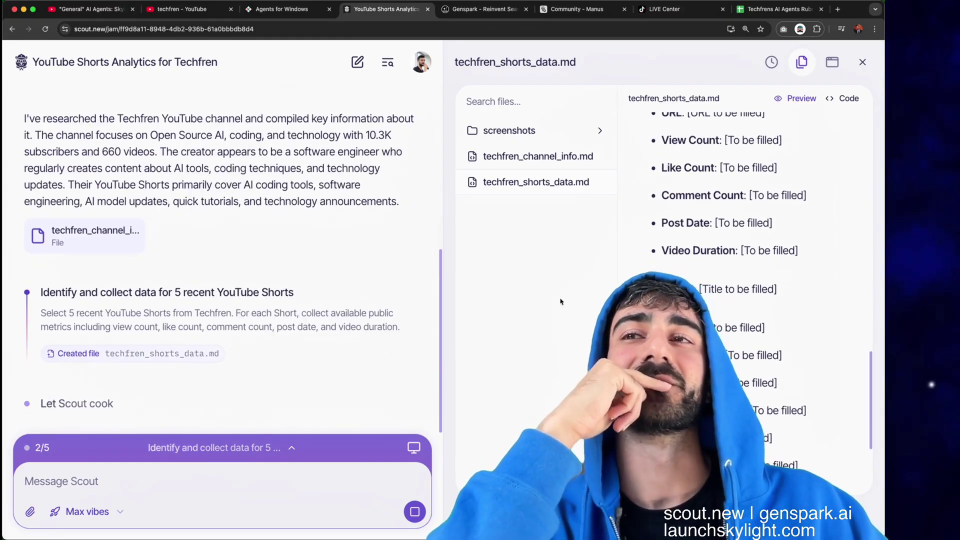
{"action": "scroll", "coordinate": [698, 247], "scroll_direction": "down", "scroll_amount": 3}
- Submit the same request to Genspark Super Agent: an Excel spreadsheet with all YouTube Shorts analytics for Techfren, five videos to start with
{"action": "left_click", "coordinate": [479, 9]}
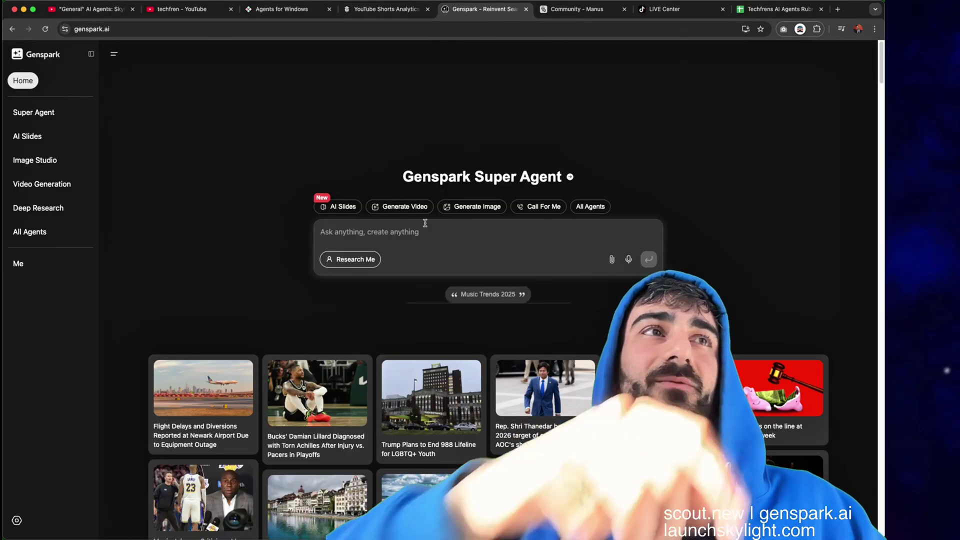
{"action": "type", "text": "https://www.launchskylight.com/"}
{"action": "key", "text": "super+z"}
{"action": "key", "text": "super+v"}
{"action": "left_click", "coordinate": [648, 261]}
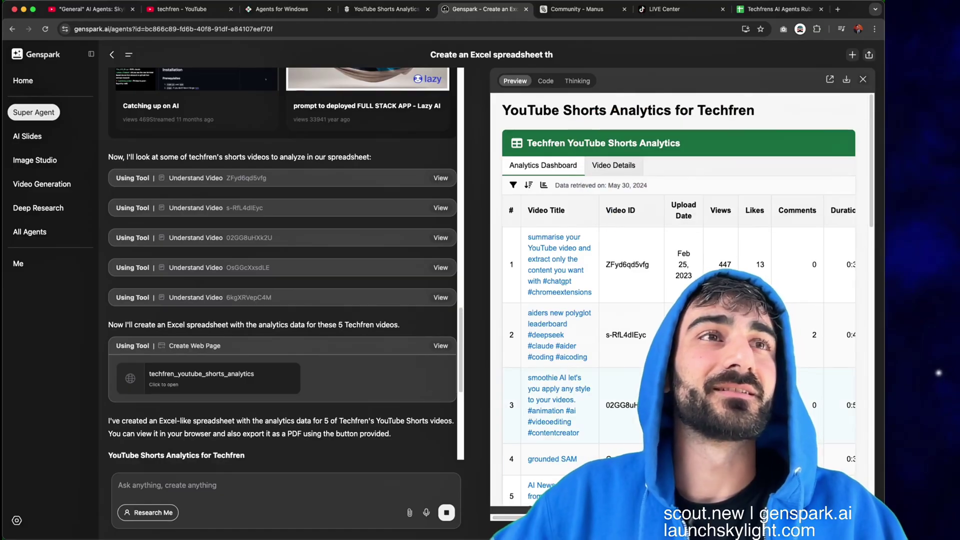
- Examine Genspark's YouTube Shorts analytics page, from the video table to the engagement analysis and recommendations, then return to the original prompt
{"action": "scroll", "coordinate": [682, 299], "scroll_direction": "down", "scroll_amount": 4}
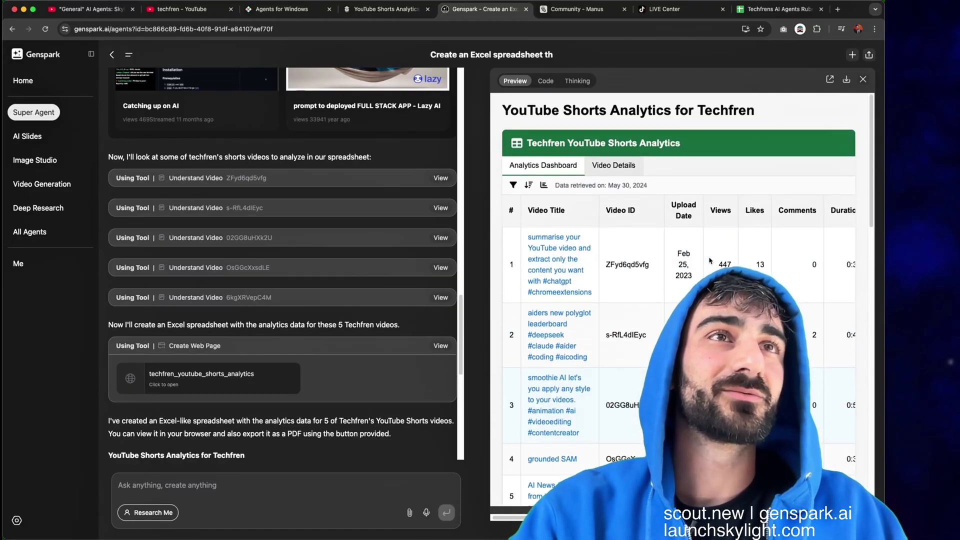
{"action": "scroll", "coordinate": [602, 234], "scroll_direction": "down", "scroll_amount": 10}
{"action": "scroll", "coordinate": [603, 234], "scroll_direction": "up", "scroll_amount": 8}
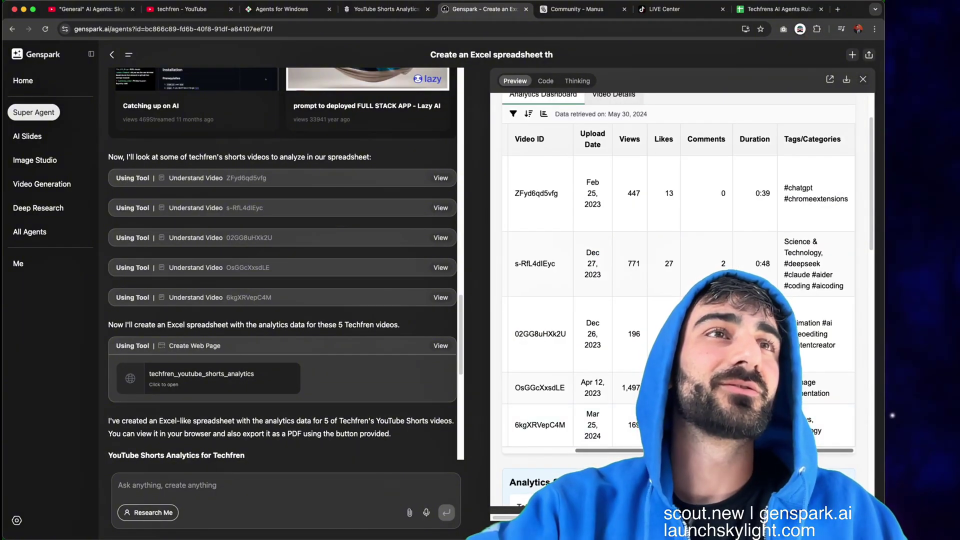
{"action": "scroll", "coordinate": [600, 284], "scroll_direction": "left", "scroll_amount": 3}
{"action": "scroll", "coordinate": [600, 284], "scroll_direction": "down", "scroll_amount": 10}
{"action": "scroll", "coordinate": [600, 284], "scroll_direction": "down", "scroll_amount": 1}
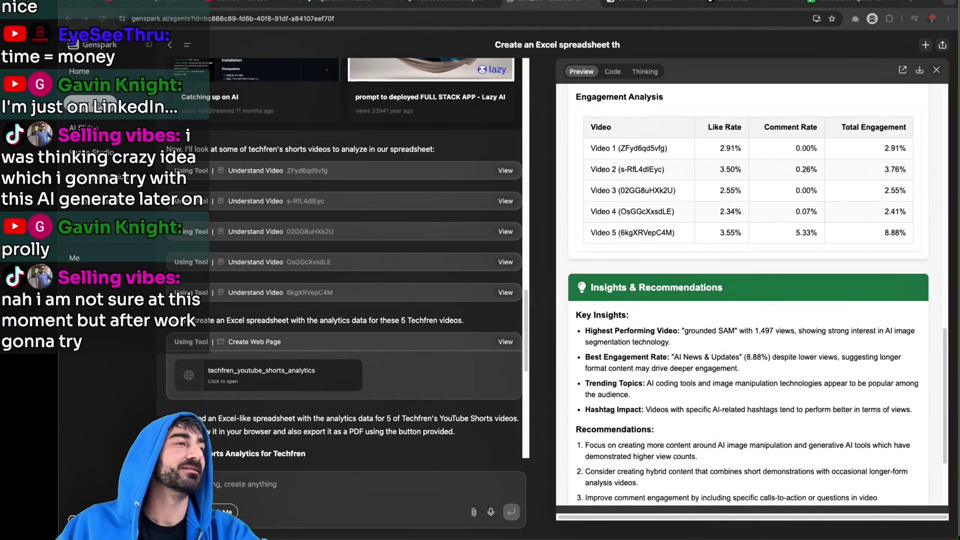
{"action": "scroll", "coordinate": [736, 161], "scroll_direction": "up", "scroll_amount": 15}
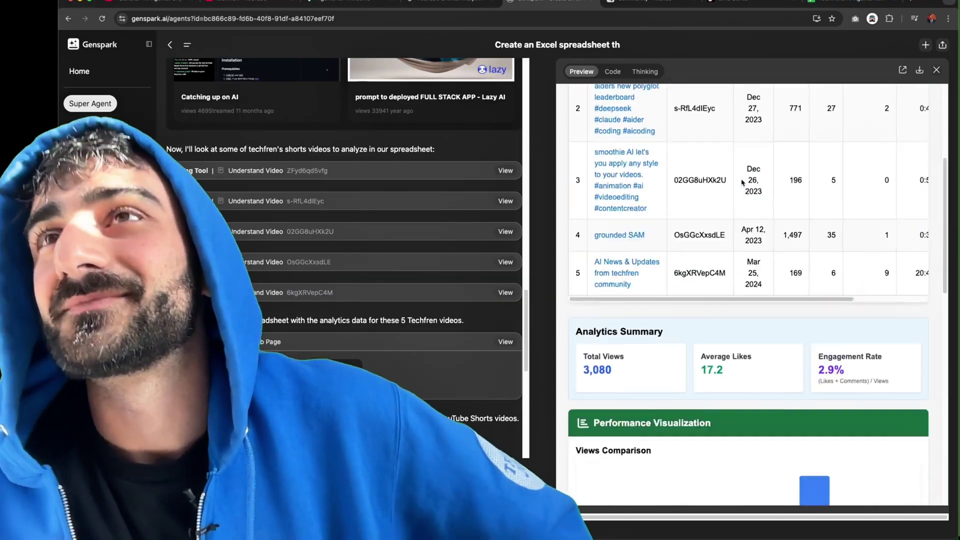
{"action": "scroll", "coordinate": [288, 300], "scroll_direction": "up", "scroll_amount": 5}
{"action": "scroll", "coordinate": [287, 300], "scroll_direction": "up", "scroll_amount": 10}
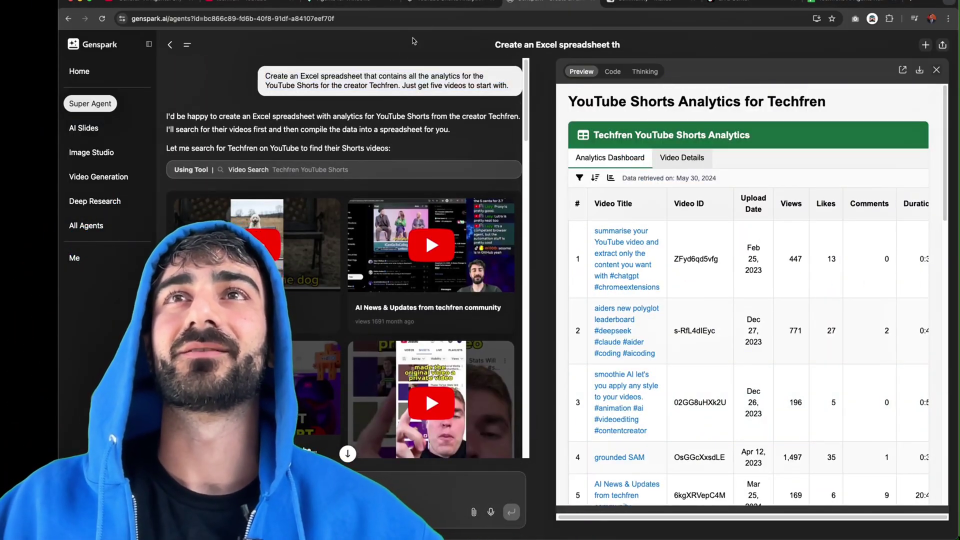
- Review Genspark's written response and Techfren analytics page, including the analytics summary, views chart, engagement table, key insights and recommendations
{"action": "left_click", "coordinate": [343, 4]}
{"action": "left_click", "coordinate": [550, 4]}
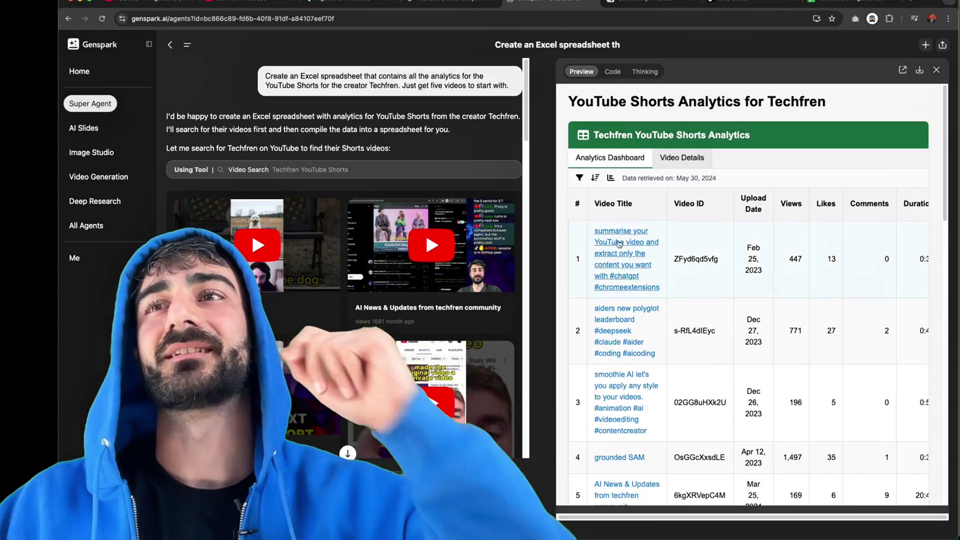
{"action": "scroll", "coordinate": [749, 300], "scroll_direction": "down", "scroll_amount": 6}
{"action": "scroll", "coordinate": [502, 286], "scroll_direction": "down", "scroll_amount": 3}
{"action": "scroll", "coordinate": [502, 286], "scroll_direction": "down", "scroll_amount": 10}
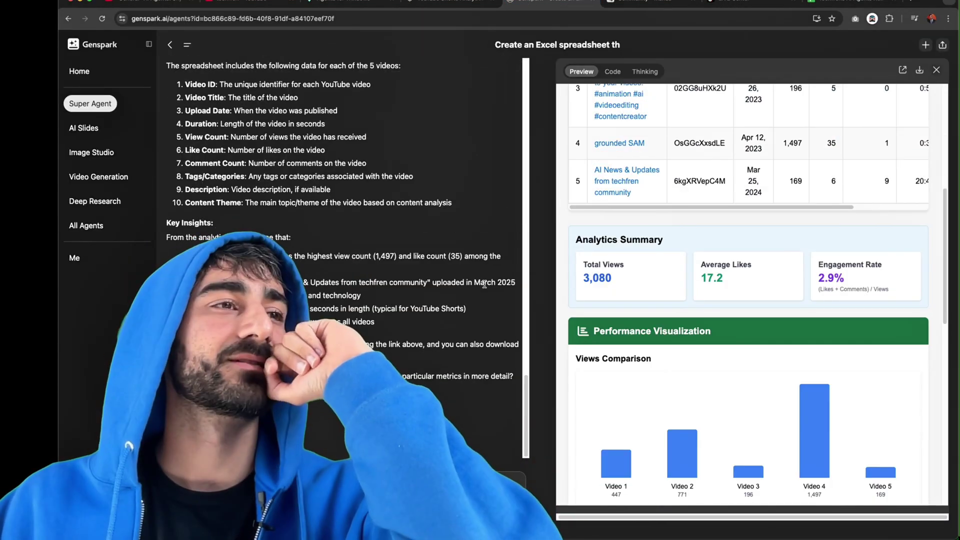
{"action": "scroll", "coordinate": [483, 283], "scroll_direction": "up", "scroll_amount": 10}
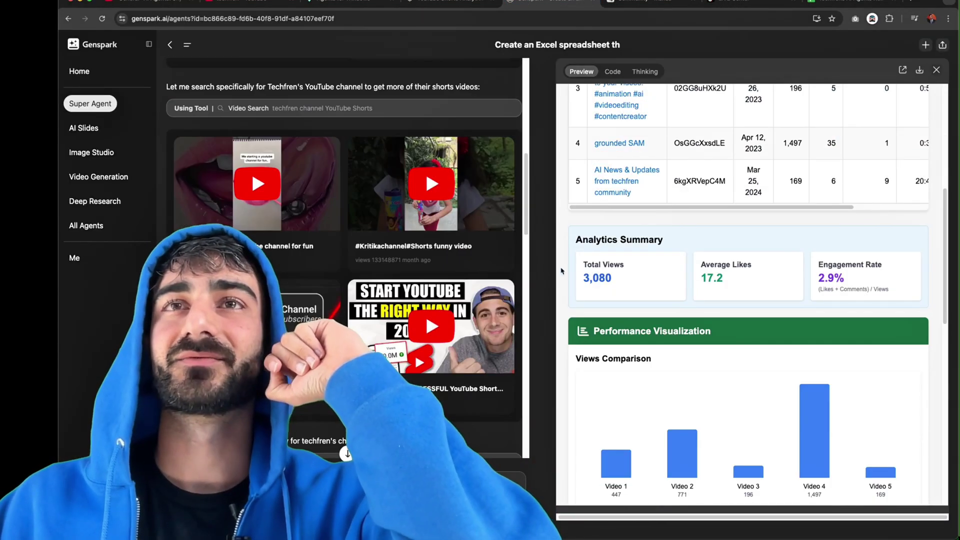
{"action": "scroll", "coordinate": [499, 285], "scroll_direction": "down", "scroll_amount": 2}
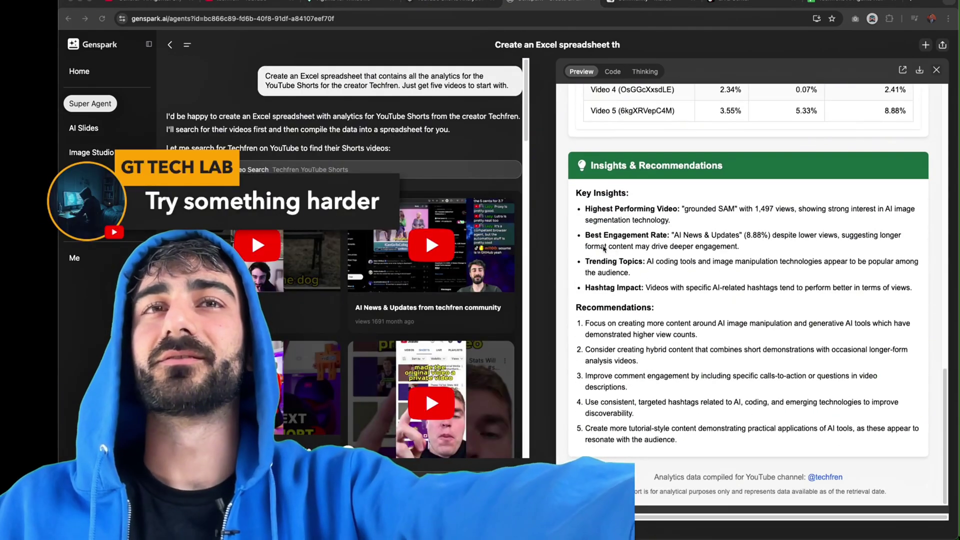
{"action": "scroll", "coordinate": [565, 328], "scroll_direction": "up", "scroll_amount": 15}
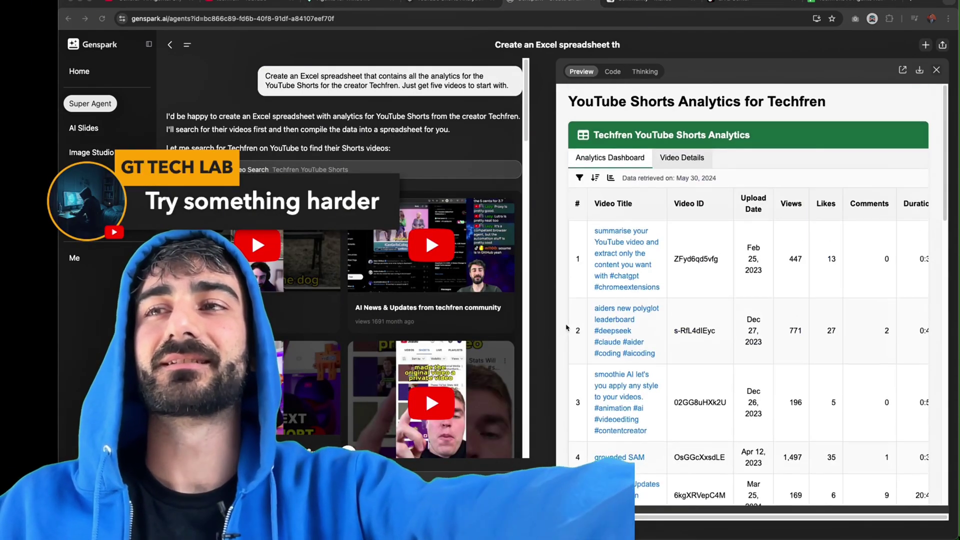
{"action": "scroll", "coordinate": [565, 328], "scroll_direction": "down", "scroll_amount": 12}
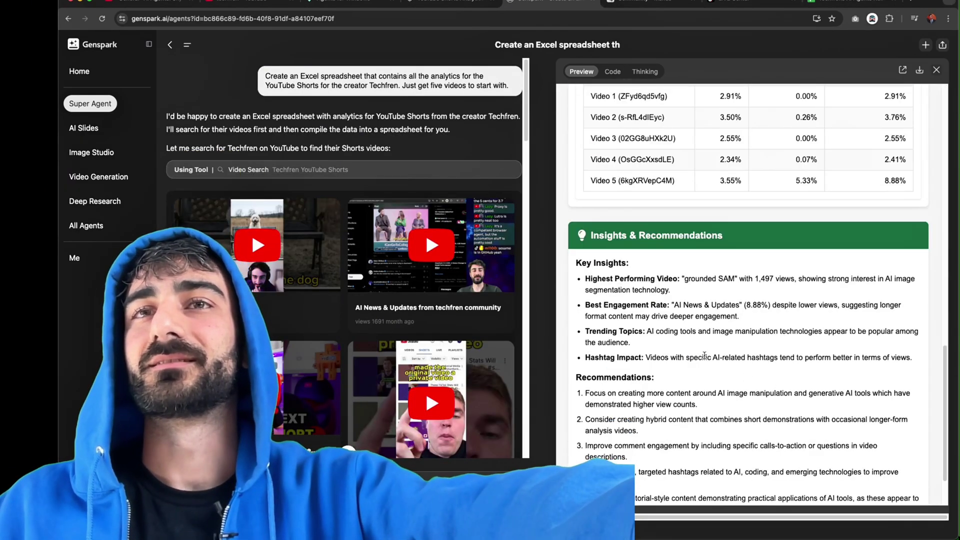
{"action": "scroll", "coordinate": [585, 276], "scroll_direction": "down", "scroll_amount": 1}
{"action": "scroll", "coordinate": [830, 409], "scroll_direction": "down", "scroll_amount": 3}
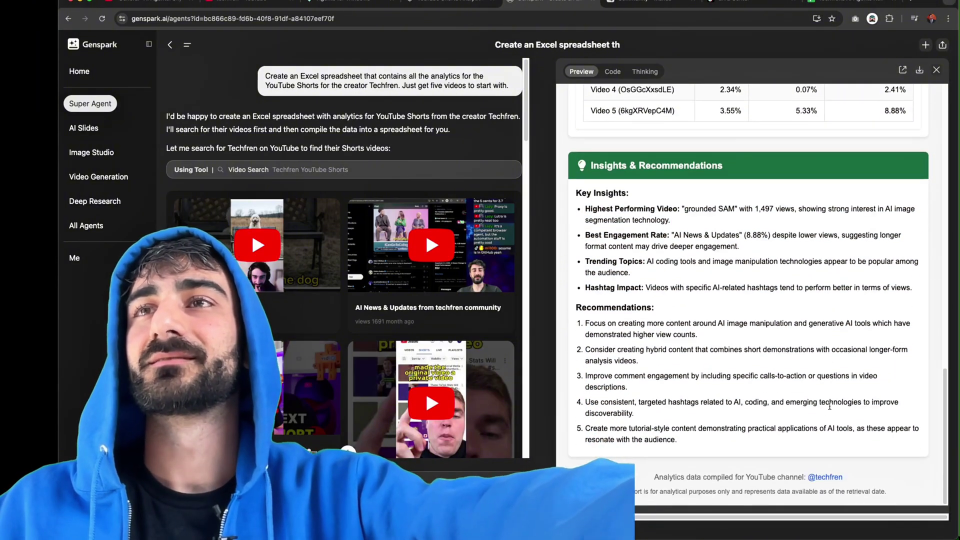
{"action": "left_click_drag", "start_coordinate": [707, 208], "coordinate": [840, 235]}
{"action": "left_click_drag", "start_coordinate": [825, 275], "coordinate": [622, 220]}
- Ask Genspark "Can you complete for all the data (shorts only) on the channel for techfren?" and show the monthly plan pricing
{"action": "left_click", "coordinate": [389, 460]}
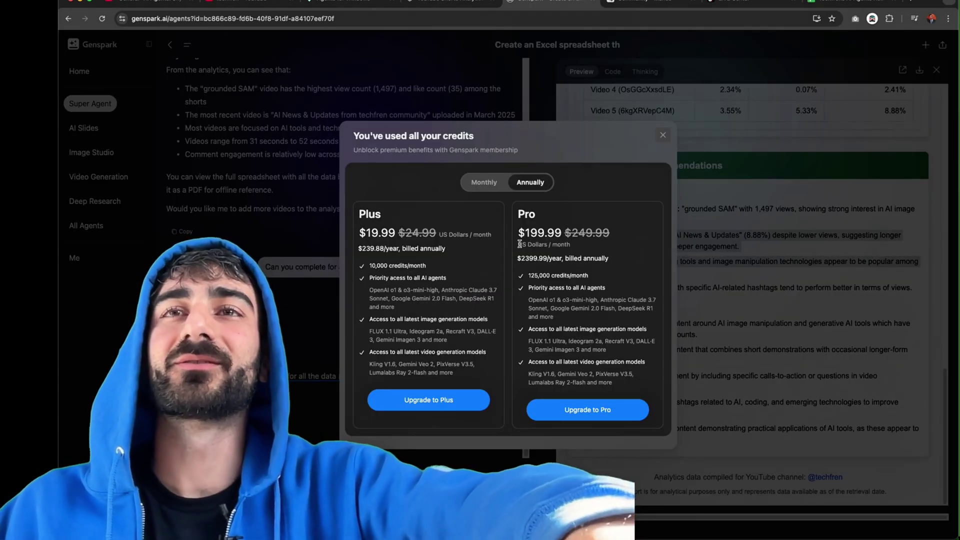
{"action": "left_click", "coordinate": [483, 188]}
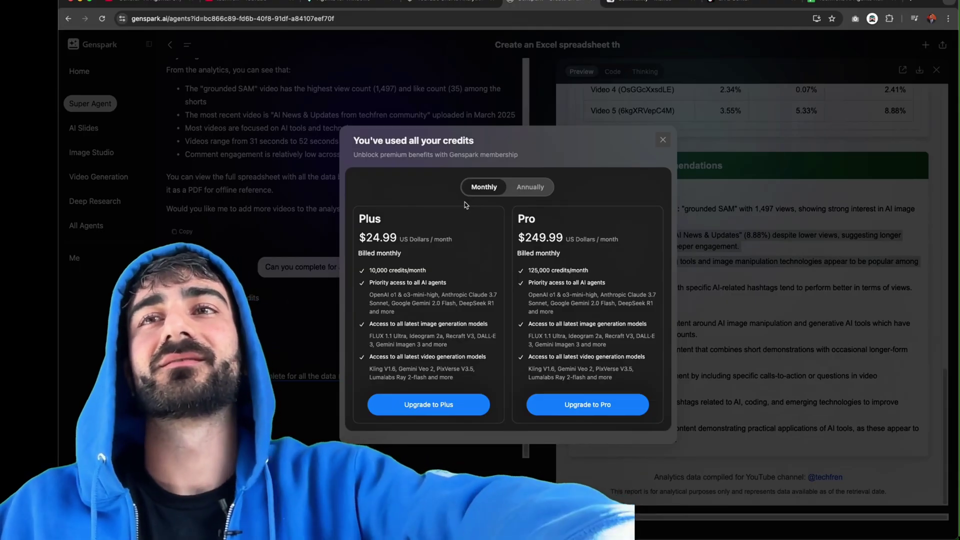
- Switch to Scout, expand its task plan, and examine its progress alongside the techfren_shorts_data.md file
{"action": "left_click", "coordinate": [469, 4]}
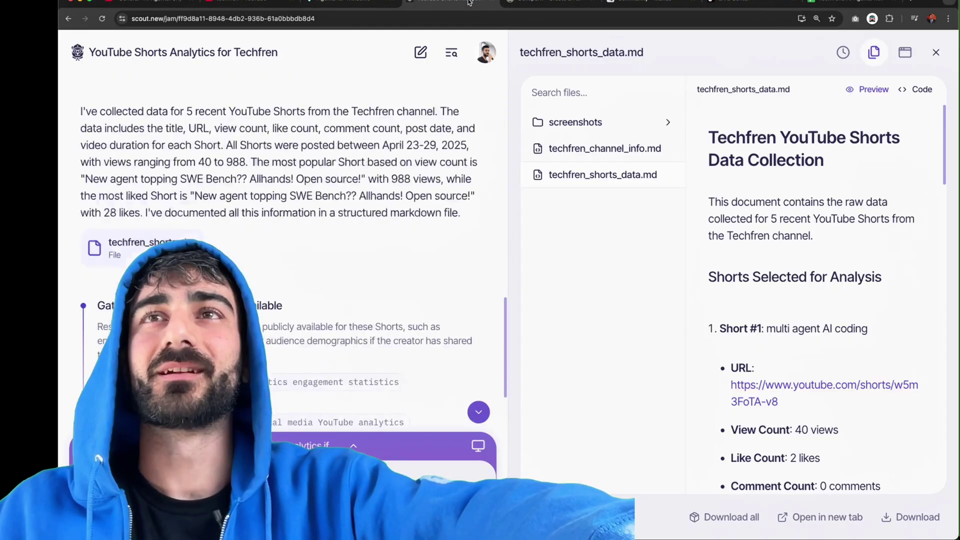
{"action": "left_click", "coordinate": [319, 441]}
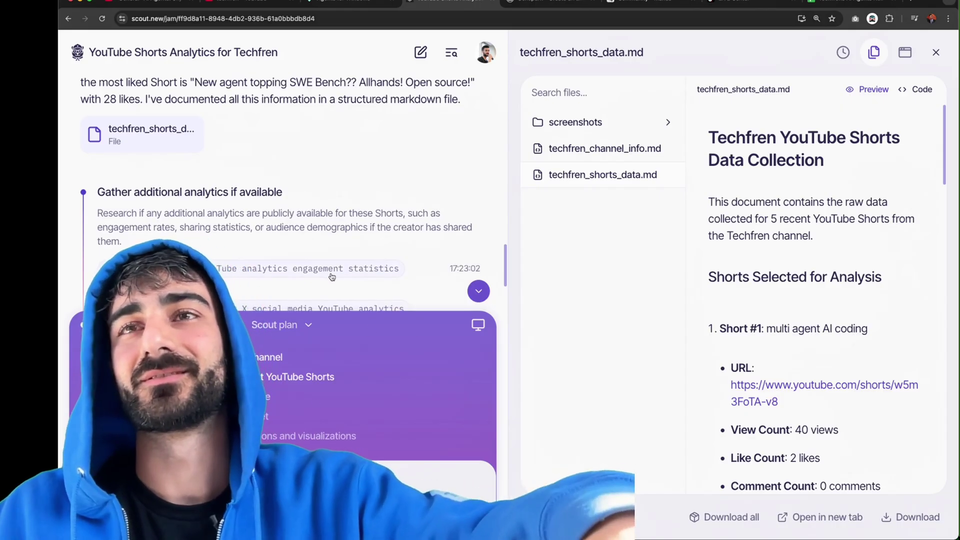
{"action": "scroll", "coordinate": [328, 278], "scroll_direction": "down", "scroll_amount": 3}
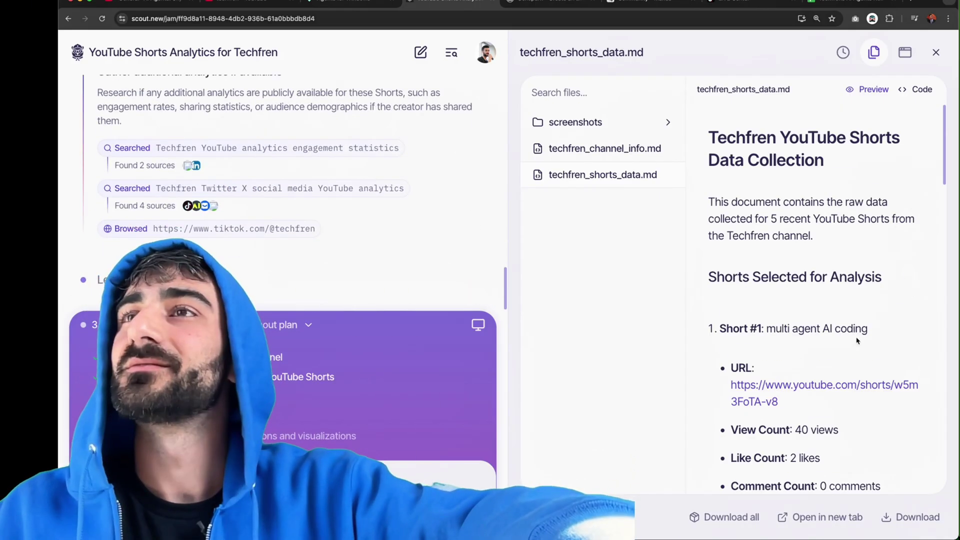
{"action": "scroll", "coordinate": [783, 323], "scroll_direction": "down", "scroll_amount": 3}
{"action": "scroll", "coordinate": [855, 347], "scroll_direction": "down", "scroll_amount": 8}
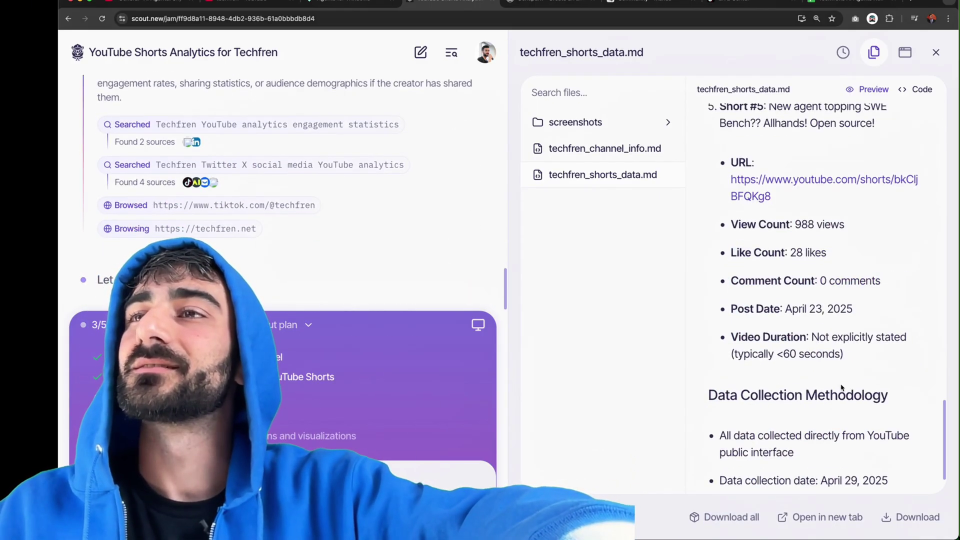
{"action": "scroll", "coordinate": [863, 424], "scroll_direction": "up", "scroll_amount": 15}
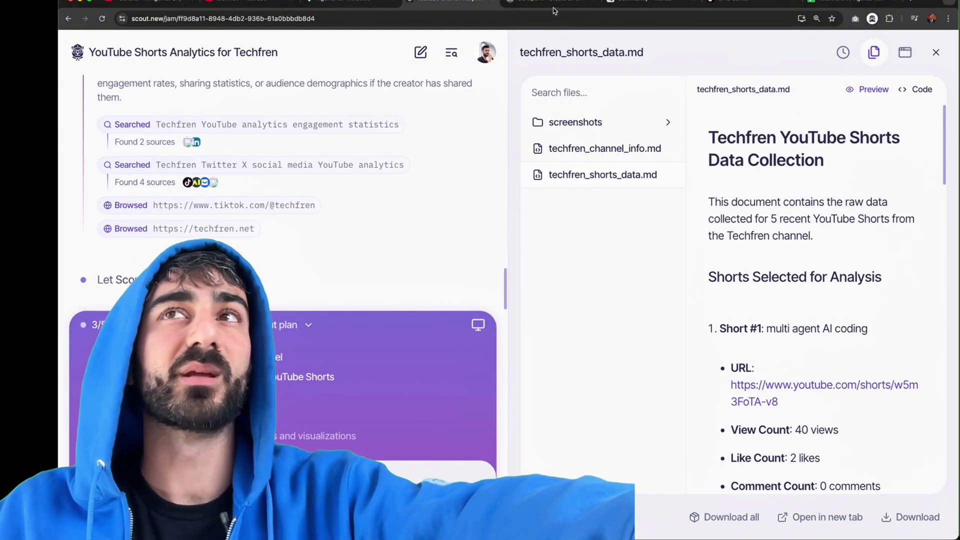
- Return to Genspark, dismiss the upgrade offer, and inspect the Understand Video metadata and transcript for ZFyd6qd5vfg before closing the details
{"action": "left_click", "coordinate": [553, 5]}
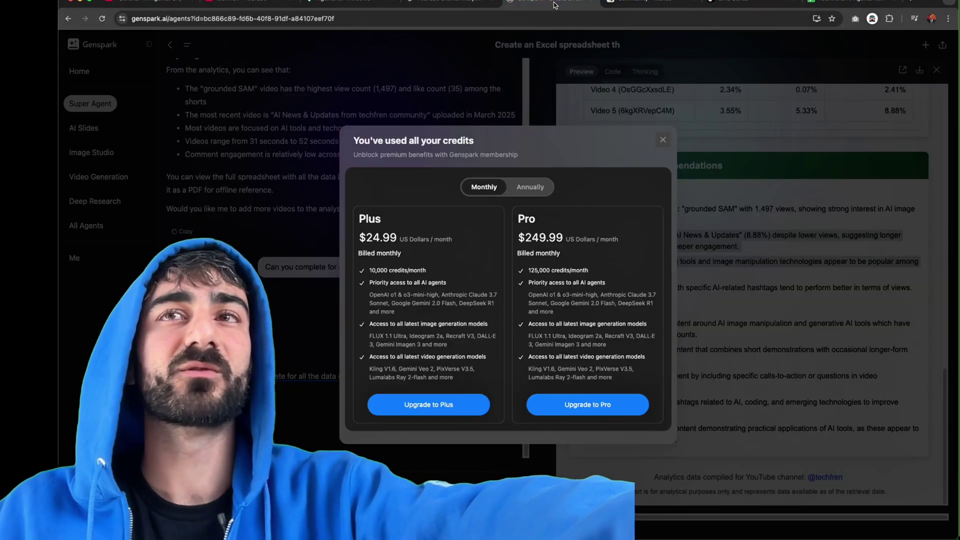
{"action": "left_click", "coordinate": [662, 139]}
{"action": "scroll", "coordinate": [278, 195], "scroll_direction": "down", "scroll_amount": 10}
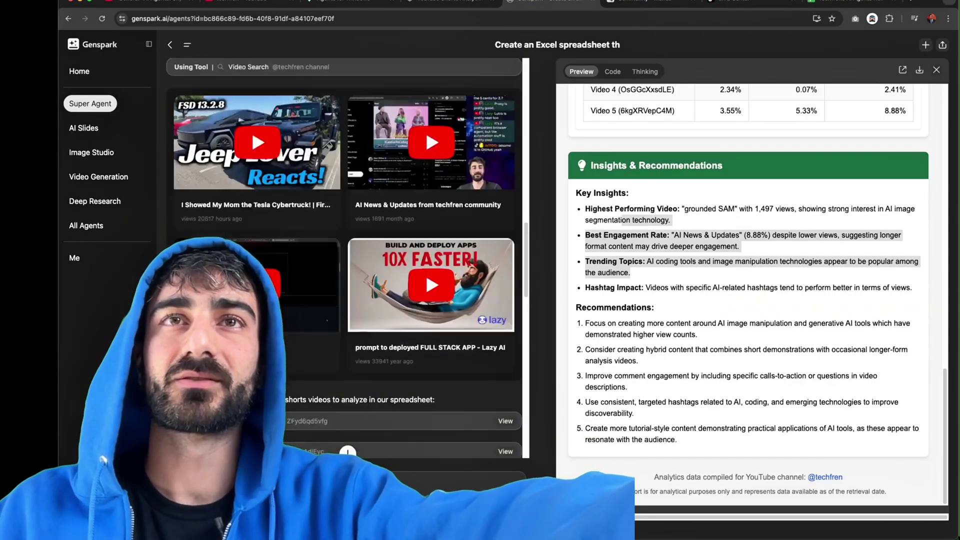
{"action": "left_click", "coordinate": [310, 155]}
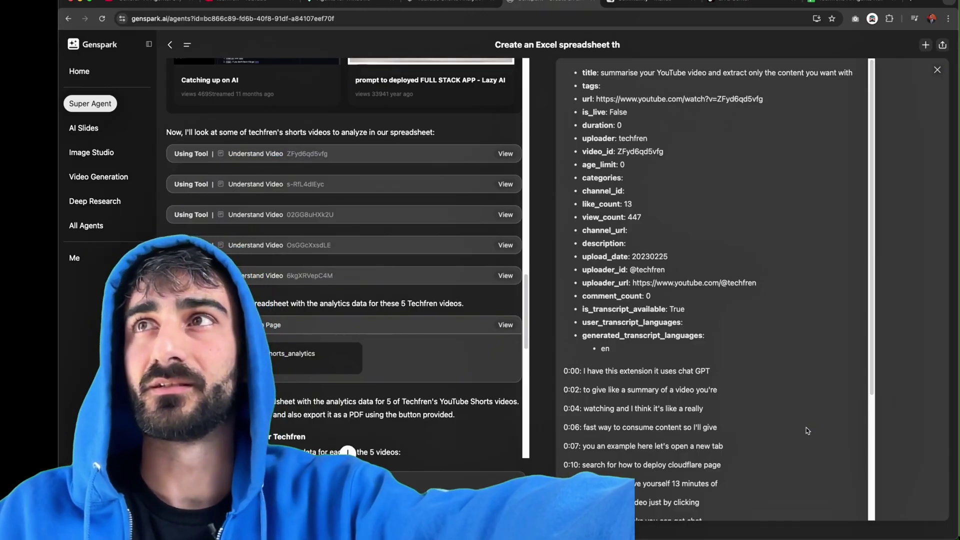
{"action": "scroll", "coordinate": [805, 426], "scroll_direction": "down", "scroll_amount": 4}
{"action": "scroll", "coordinate": [344, 258], "scroll_direction": "up", "scroll_amount": 15}
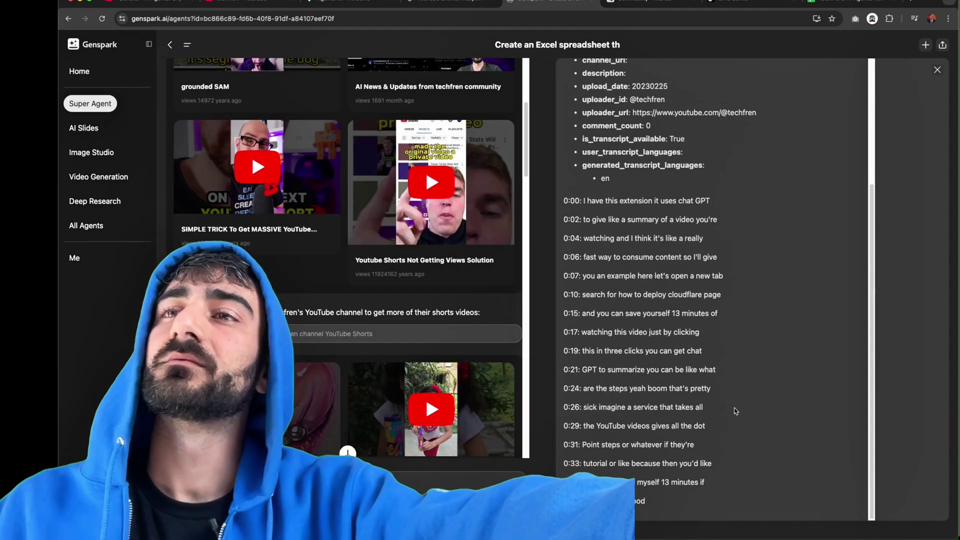
{"action": "left_click_drag", "start_coordinate": [752, 509], "coordinate": [716, 477]}
{"action": "left_click", "coordinate": [717, 459]}
{"action": "scroll", "coordinate": [716, 459], "scroll_direction": "up", "scroll_amount": 4}
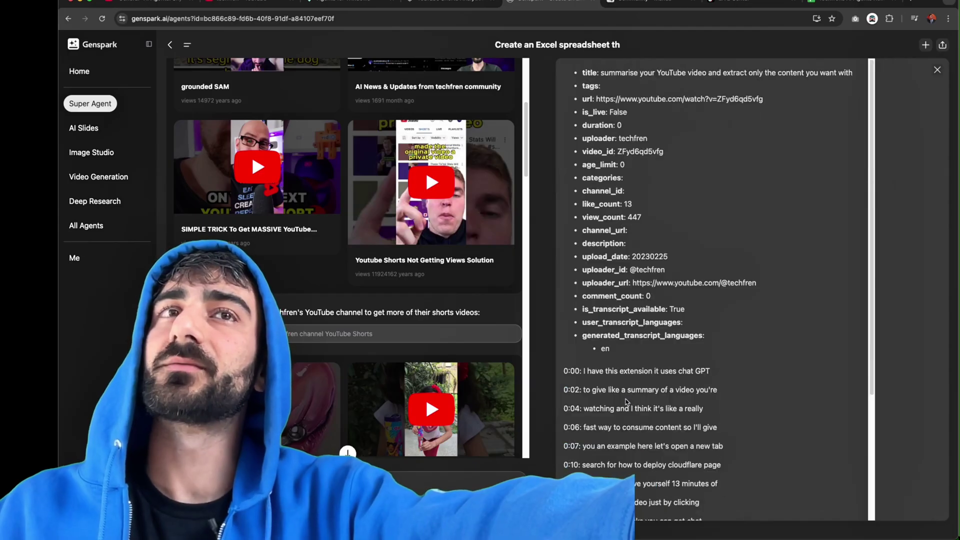
{"action": "left_click", "coordinate": [933, 73]}
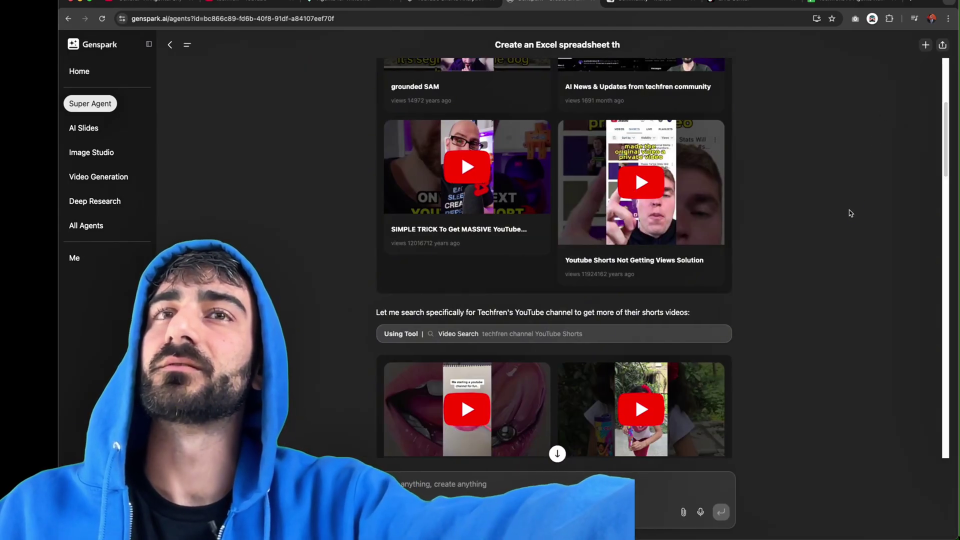
- Try Genspark's free search for the all-Shorts data request, and close the search results page
{"action": "scroll", "coordinate": [800, 300], "scroll_direction": "down", "scroll_amount": 10}
{"action": "scroll", "coordinate": [795, 334], "scroll_direction": "down", "scroll_amount": 15}
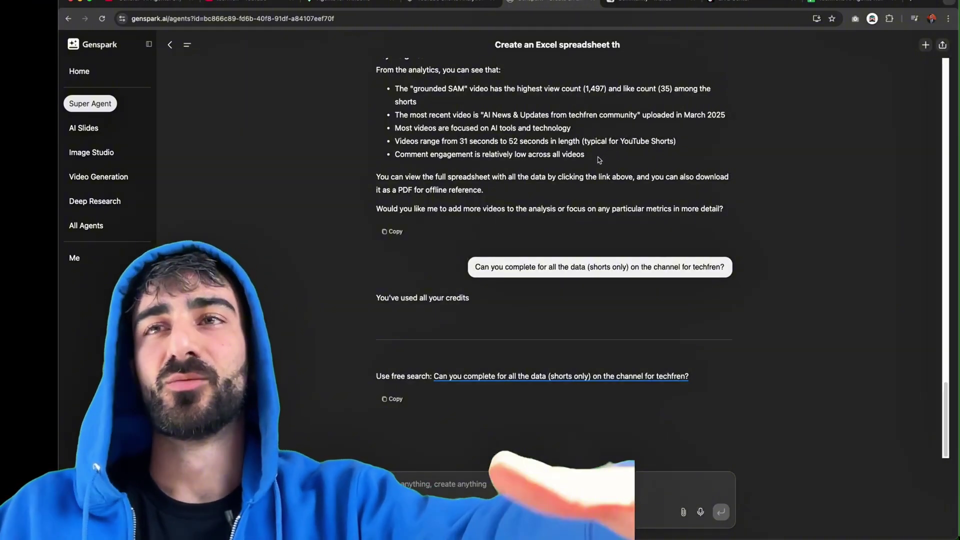
{"action": "left_click", "coordinate": [577, 377]}
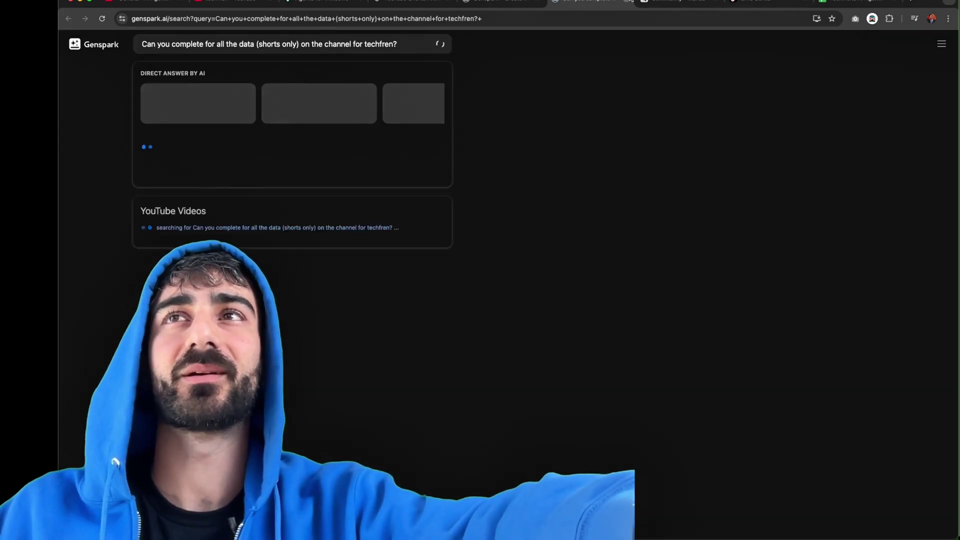
{"action": "key", "text": "super+w"}
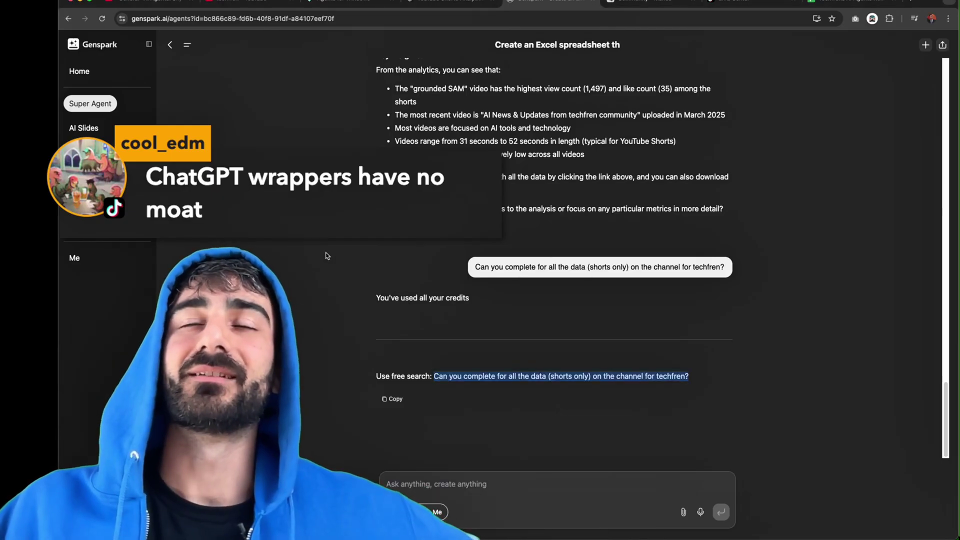
{"action": "left_click_drag", "start_coordinate": [726, 210], "coordinate": [425, 114]}
{"action": "left_click", "coordinate": [768, 208]}
{"action": "left_click_drag", "start_coordinate": [752, 195], "coordinate": [371, 72]}
{"action": "left_click", "coordinate": [474, 120]}
{"action": "left_click_drag", "start_coordinate": [803, 215], "coordinate": [396, 115]}
{"action": "left_click", "coordinate": [360, 82]}
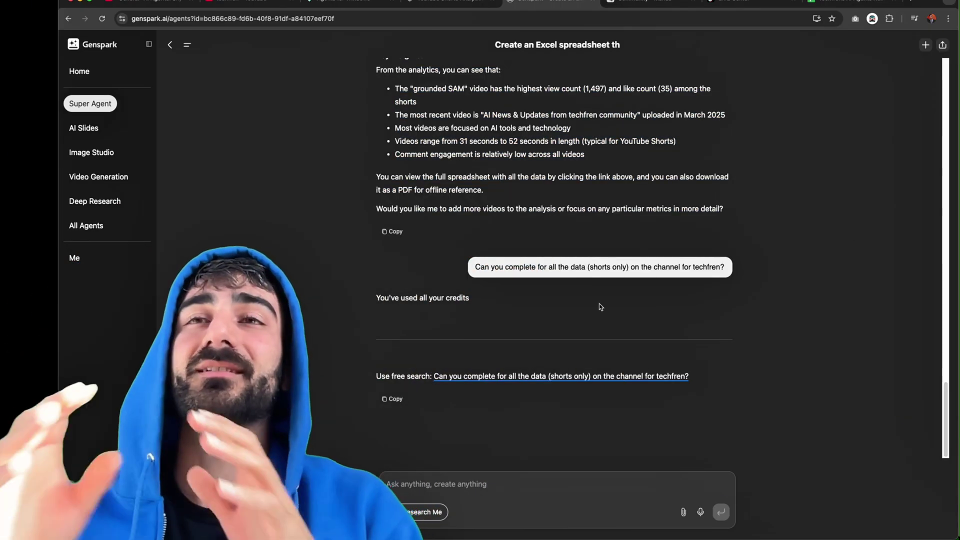
{"action": "left_click_drag", "start_coordinate": [602, 323], "coordinate": [372, 75]}
{"action": "left_click", "coordinate": [372, 75]}
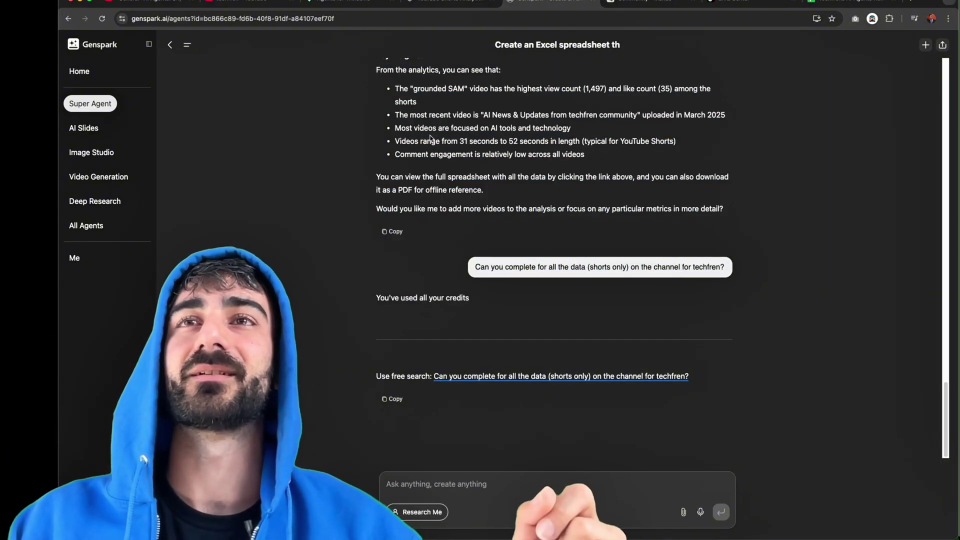
{"action": "scroll", "coordinate": [568, 172], "scroll_direction": "up", "scroll_amount": 3}
{"action": "scroll", "coordinate": [755, 191], "scroll_direction": "down", "scroll_amount": 3}
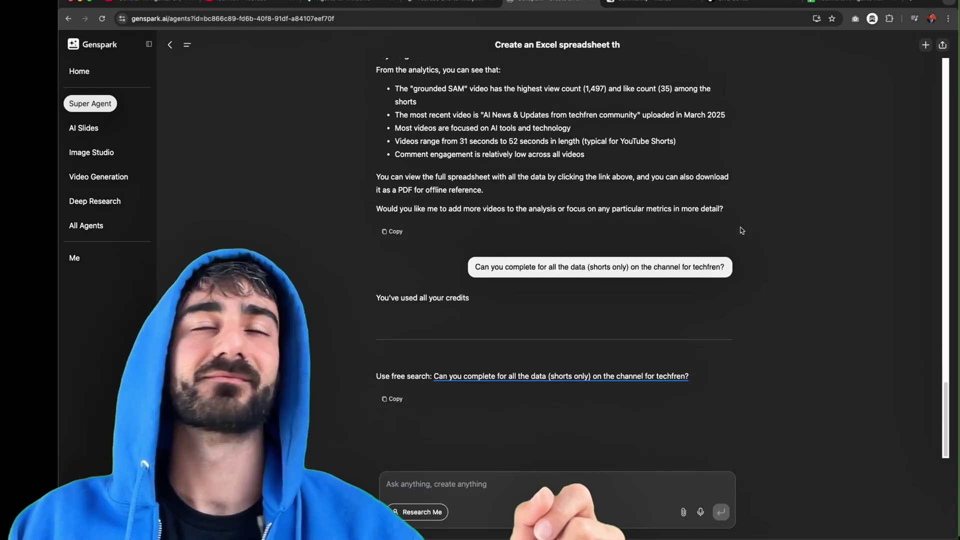
- In row 2 of the rubric spreadsheet, enter the title "Get video analytics from youtube channel" and the Excel spreadsheet prompt as Test Goal Example 1
{"action": "left_click", "coordinate": [832, 5]}
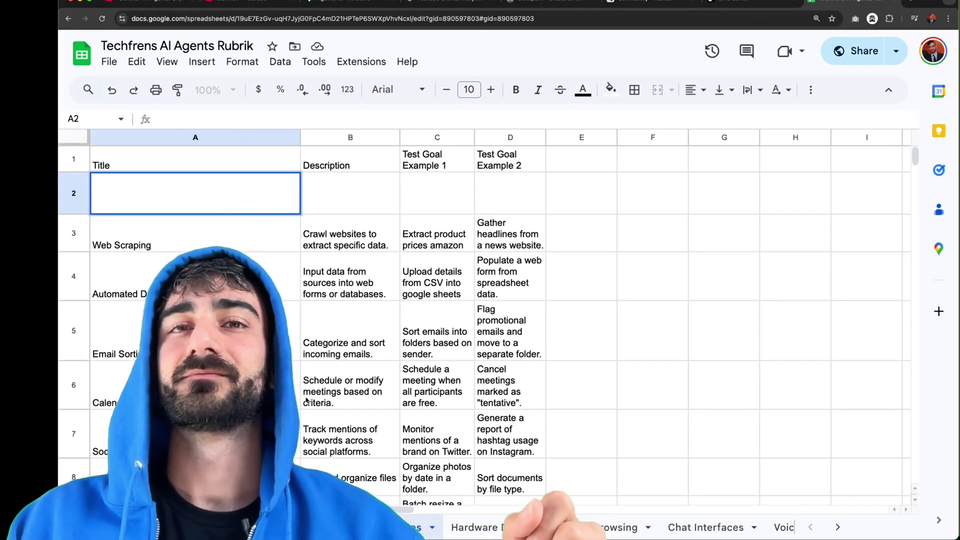
{"action": "type", "text": "Get analytics from youtube "}
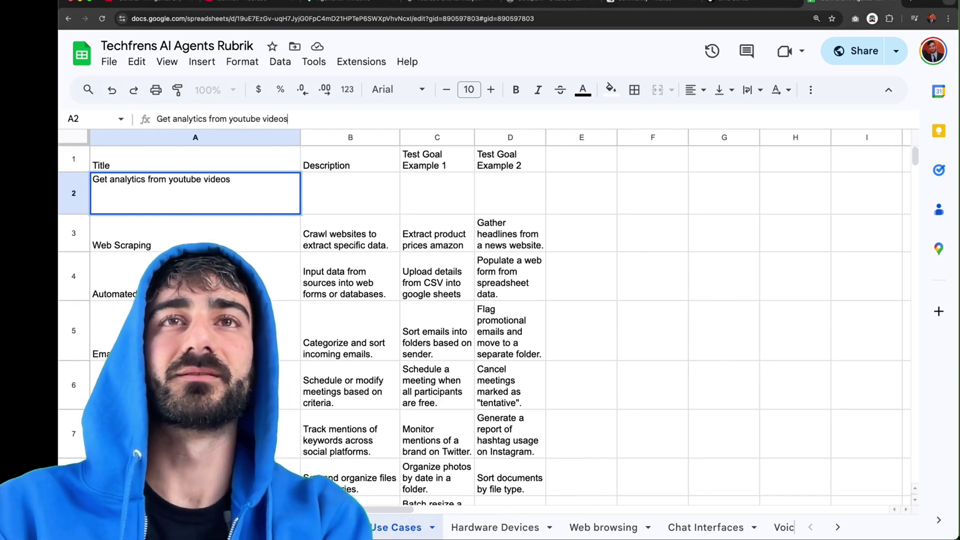
{"action": "type", "text": "video"}
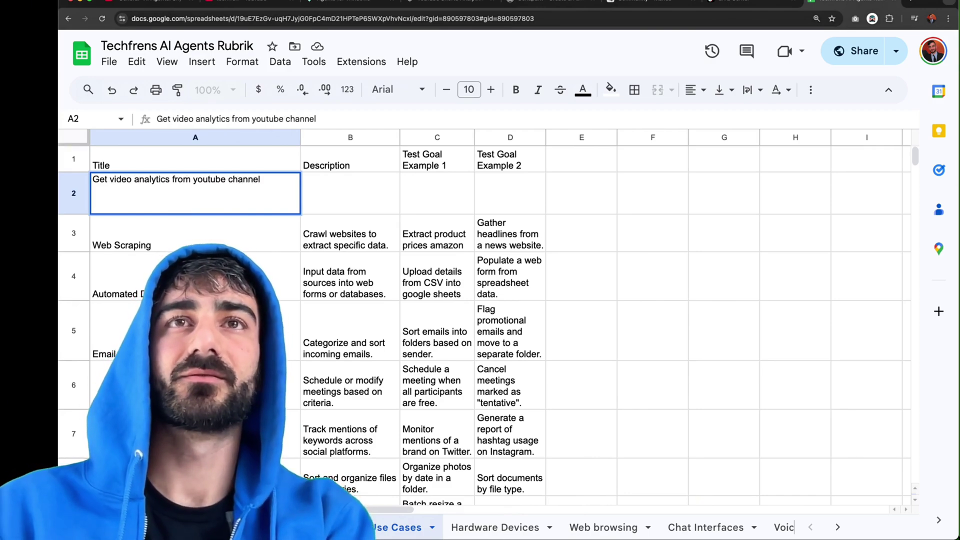
{"action": "key", "text": "Tab"}
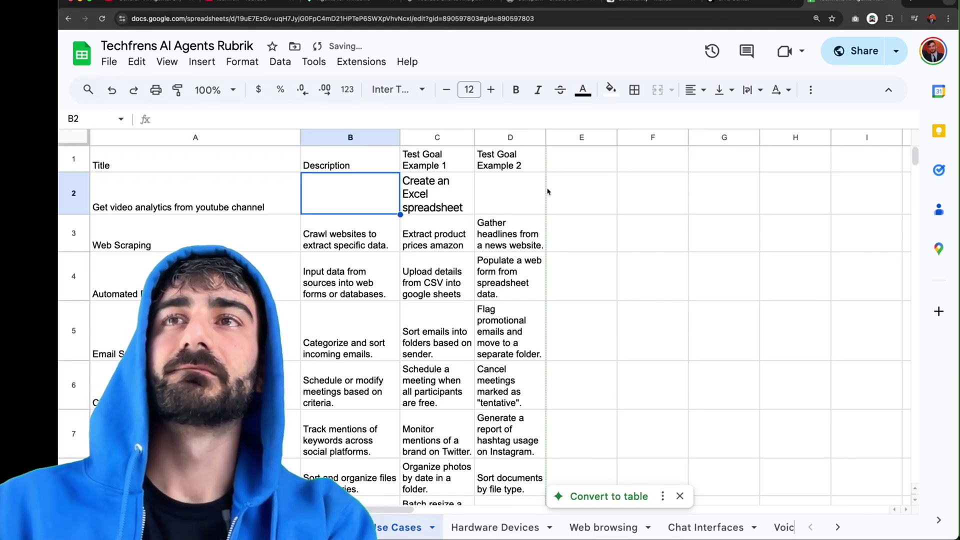
- Add a "genspark" column heading in F1 and mark the YouTube analytics use case "Y" in F2
{"action": "left_click", "coordinate": [650, 159]}
{"action": "type", "text": "genspark"}
{"action": "key", "text": "Return"}
{"action": "type", "text": "did it really well really fa"}
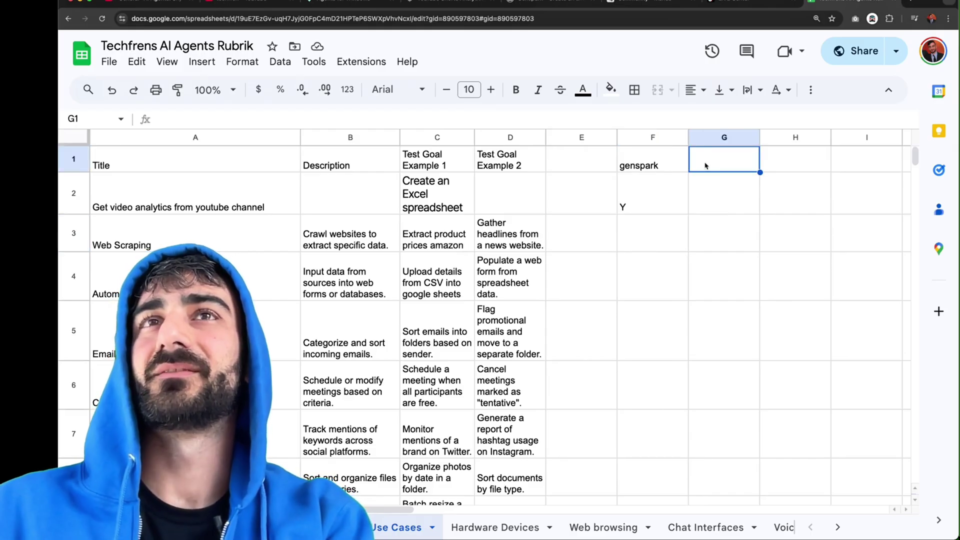
- Add a "skylight" column heading in G1
{"action": "type", "text": "s"}
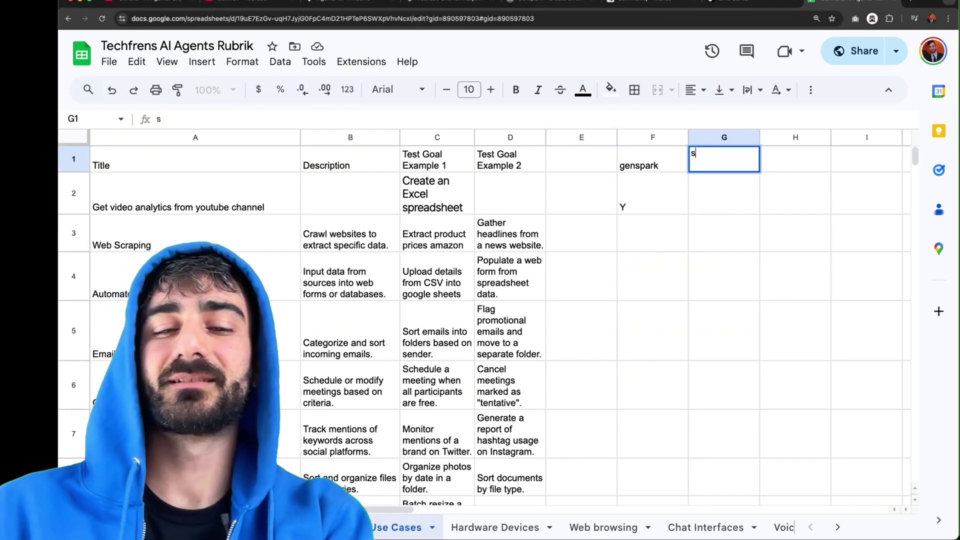
{"action": "type", "text": "kylight"}
{"action": "key", "text": "Return"}
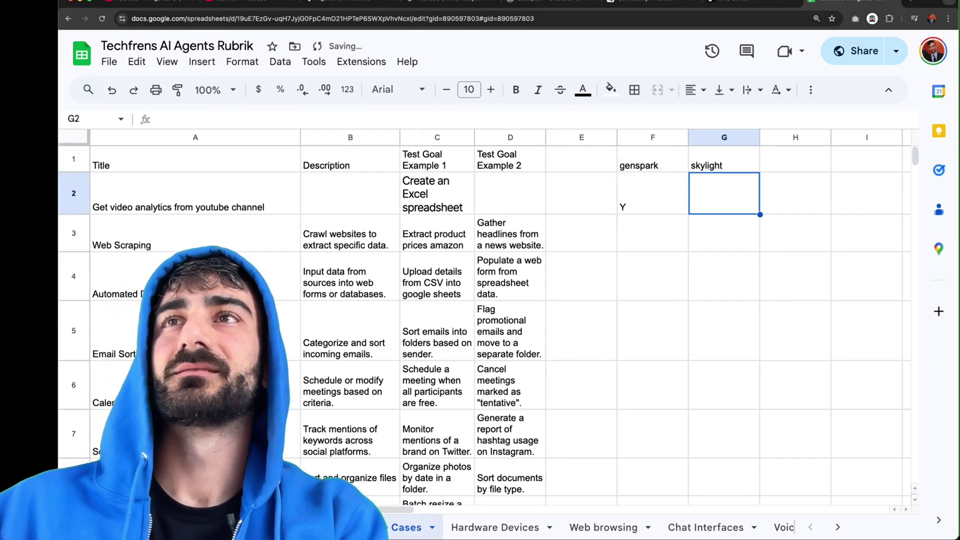
- Check Skylight's spreadsheet test in the YouTube comparison video and enter "Y" for it in the rubric's cell G2
{"action": "left_click", "coordinate": [201, 5]}
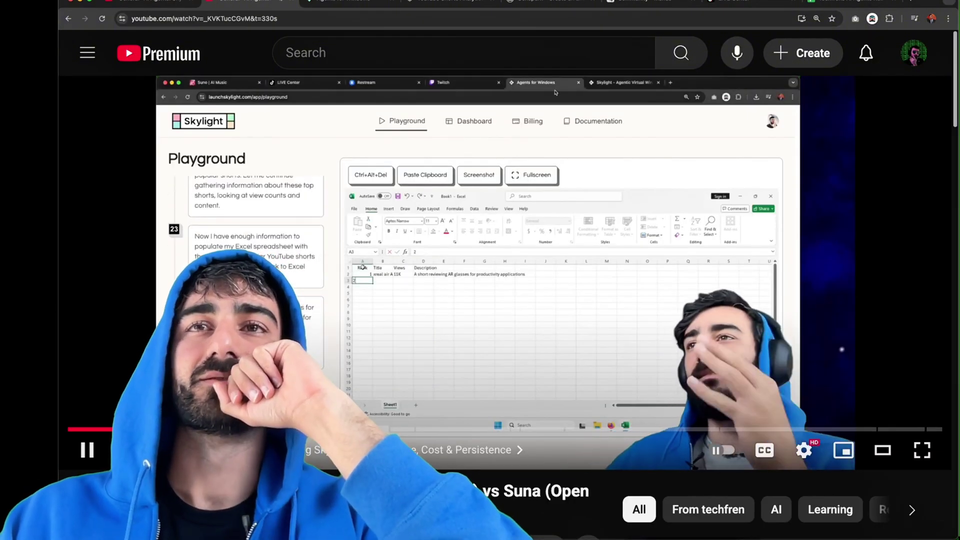
{"action": "key", "text": "f"}
{"action": "key", "text": "f"}
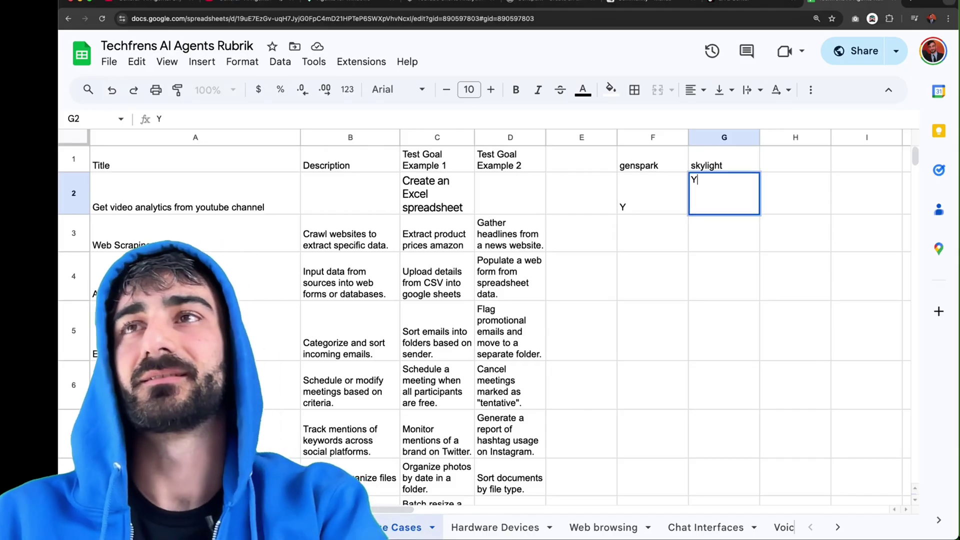
- Add a "manus" column heading in H1 and mark the YouTube analytics use case "Y" for it in H2
{"action": "key", "text": "Tab"}
{"action": "key", "text": "Up"}
{"action": "type", "text": "manus"}
{"action": "key", "text": "Return"}
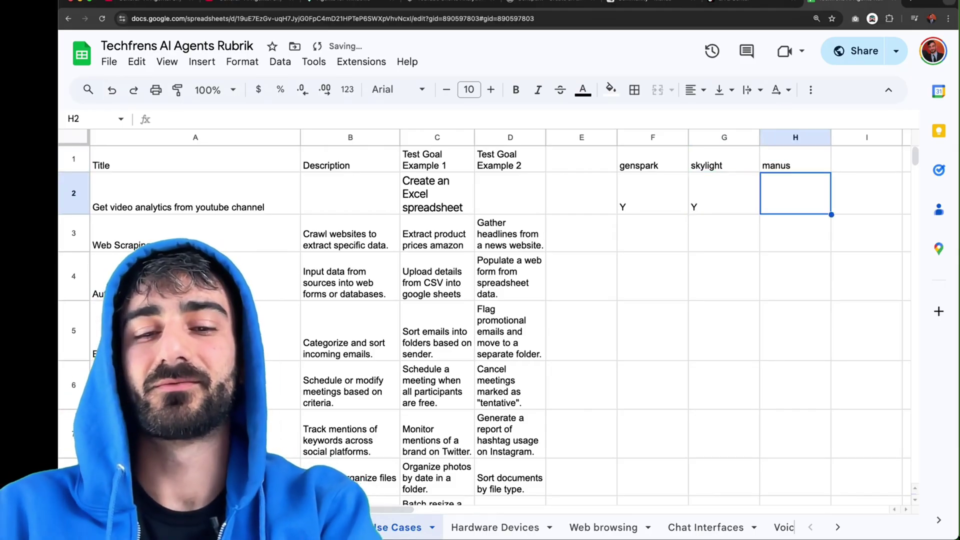
{"action": "type", "text": "Y"}
{"action": "key", "text": "Tab"}
- Add a "suna" column heading in I1 and check Suna's spreadsheet test in the YouTube comparison video
{"action": "key", "text": "Up"}
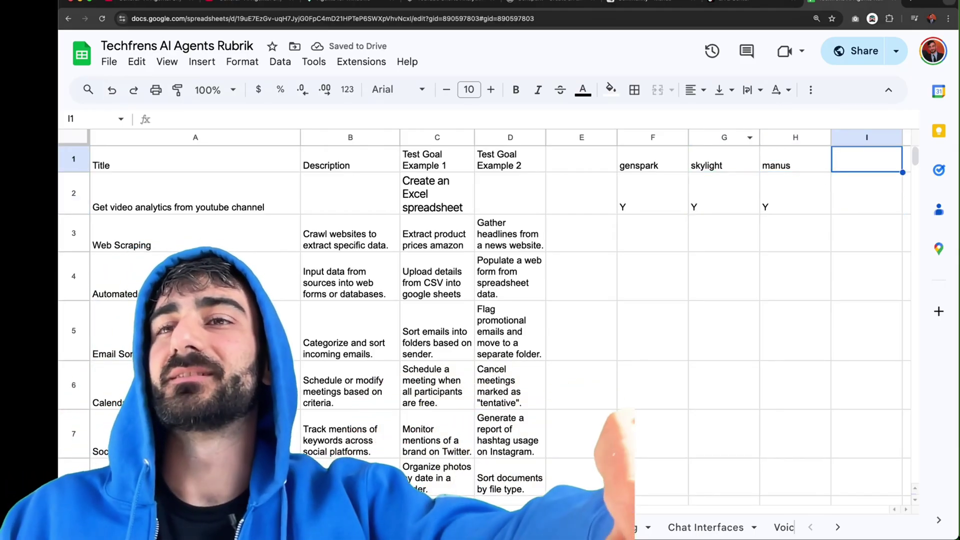
{"action": "scroll", "coordinate": [500, 320], "scroll_direction": "right", "scroll_amount": 2}
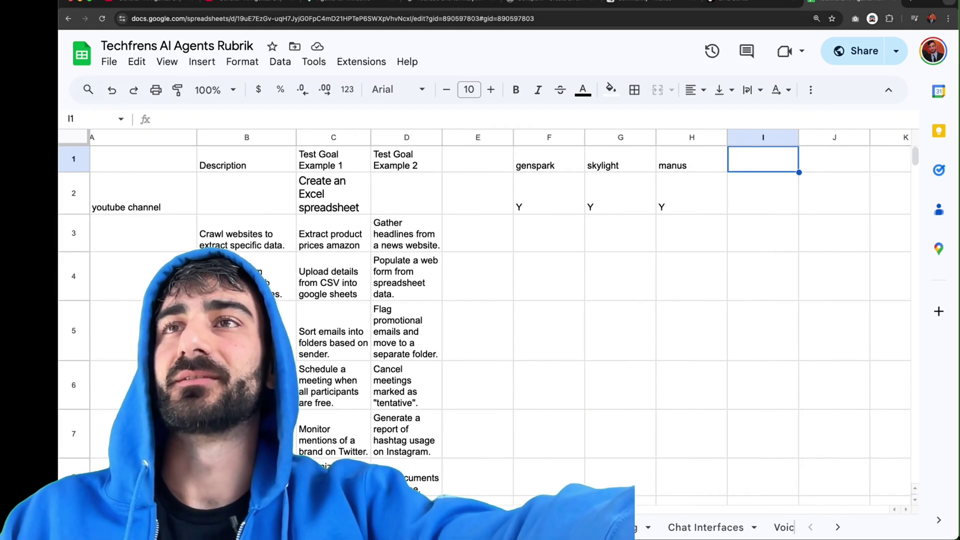
{"action": "scroll", "coordinate": [500, 320], "scroll_direction": "left", "scroll_amount": 2}
{"action": "scroll", "coordinate": [500, 300], "scroll_direction": "right", "scroll_amount": 2}
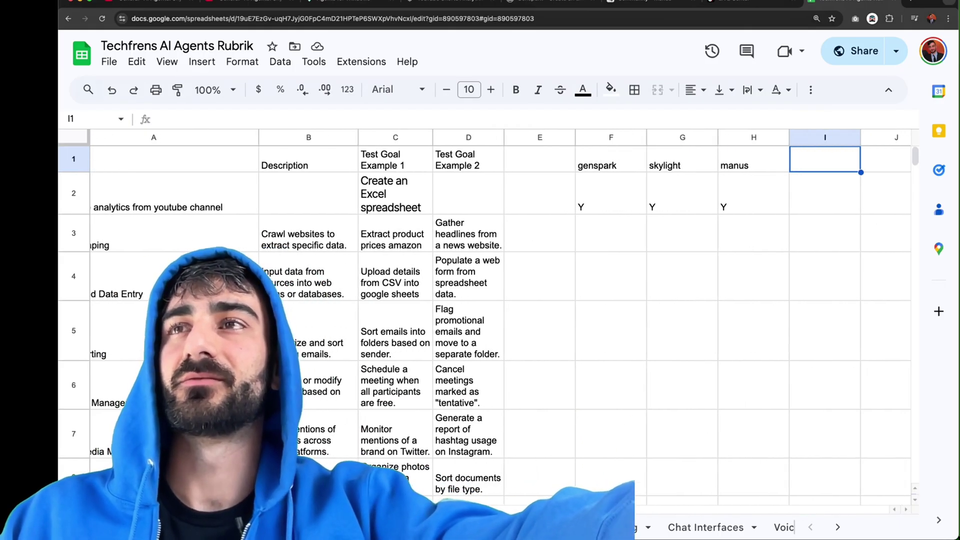
{"action": "type", "text": "suna"}
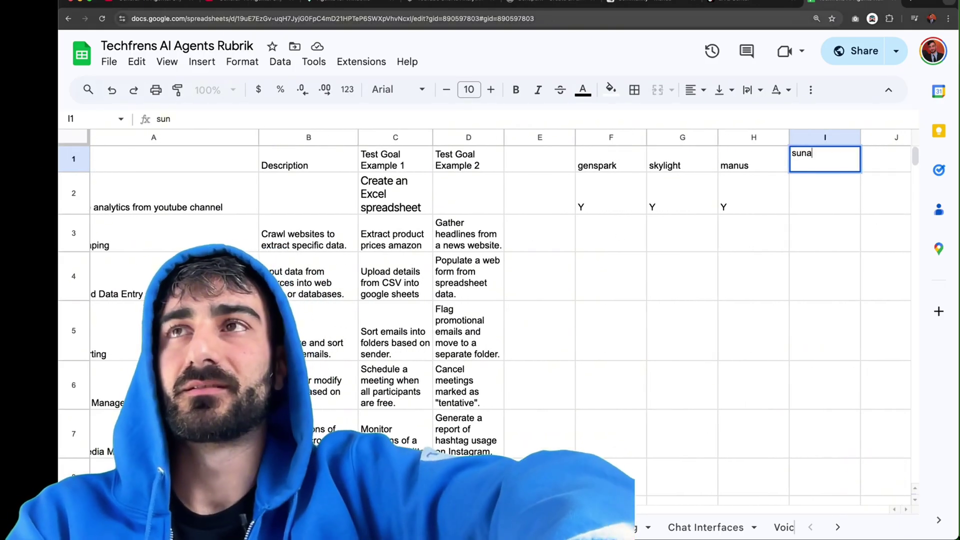
{"action": "left_click", "coordinate": [238, 7]}
{"action": "left_click", "coordinate": [485, 335]}
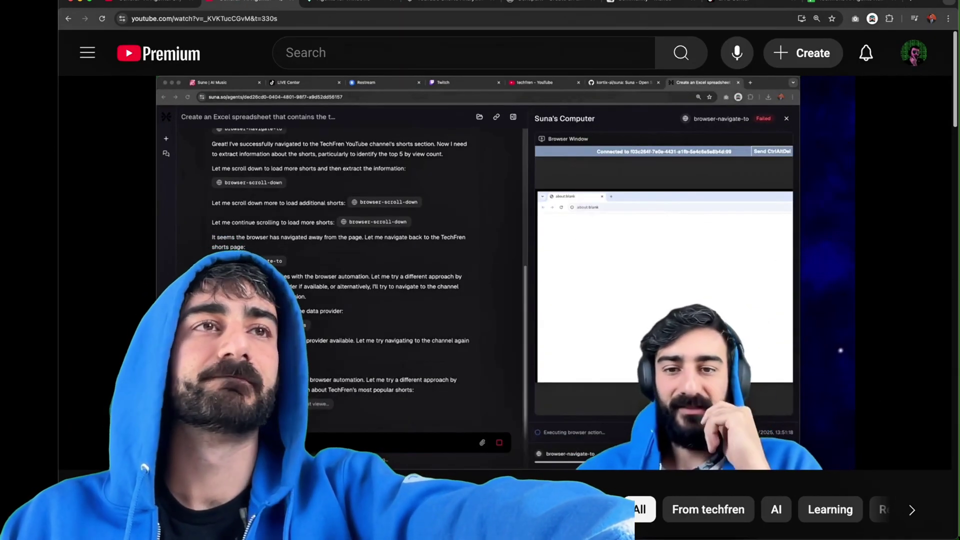
- Switch to the Genspark conversation and review its video searches, tool calls and final answer for the Excel spreadsheet task
{"action": "left_click", "coordinate": [378, 2]}
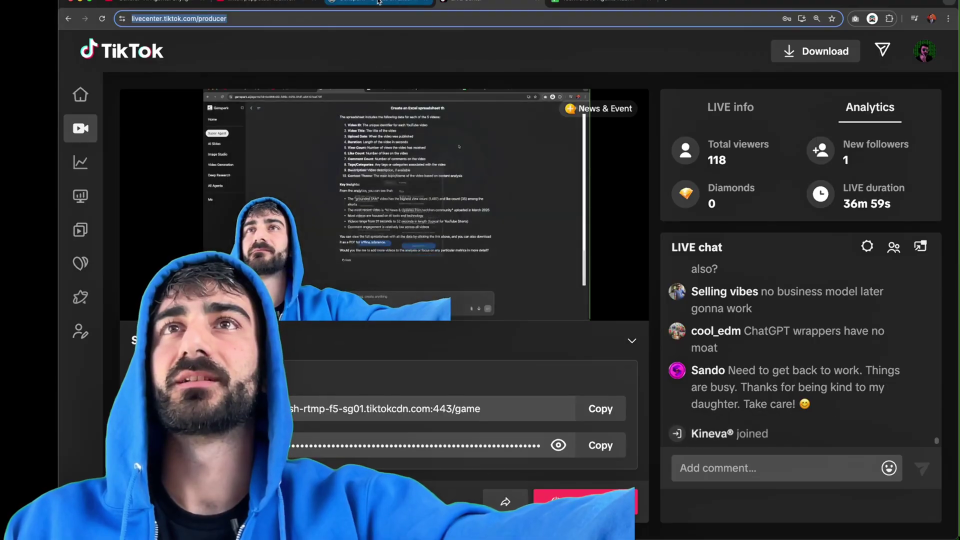
{"action": "scroll", "coordinate": [554, 242], "scroll_direction": "up", "scroll_amount": 15}
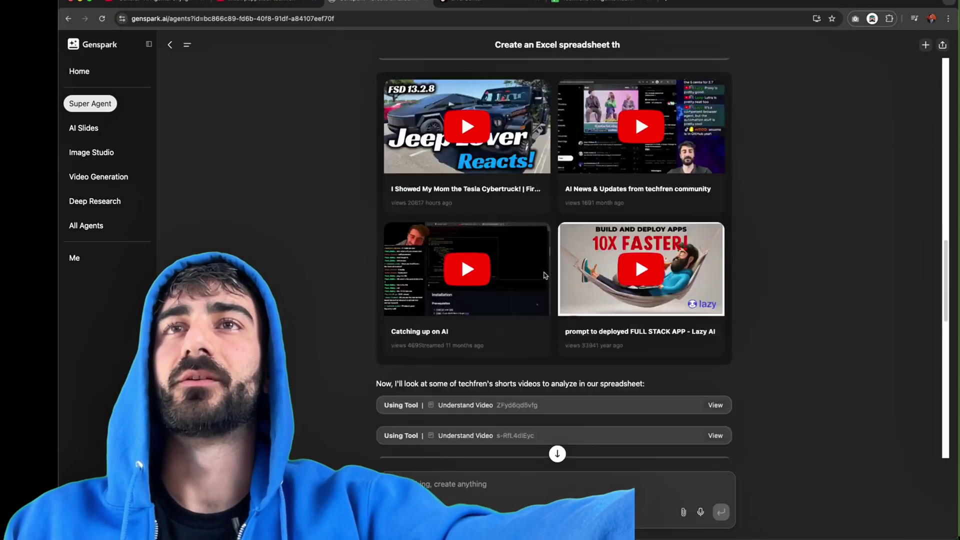
{"action": "scroll", "coordinate": [575, 270], "scroll_direction": "up", "scroll_amount": 10}
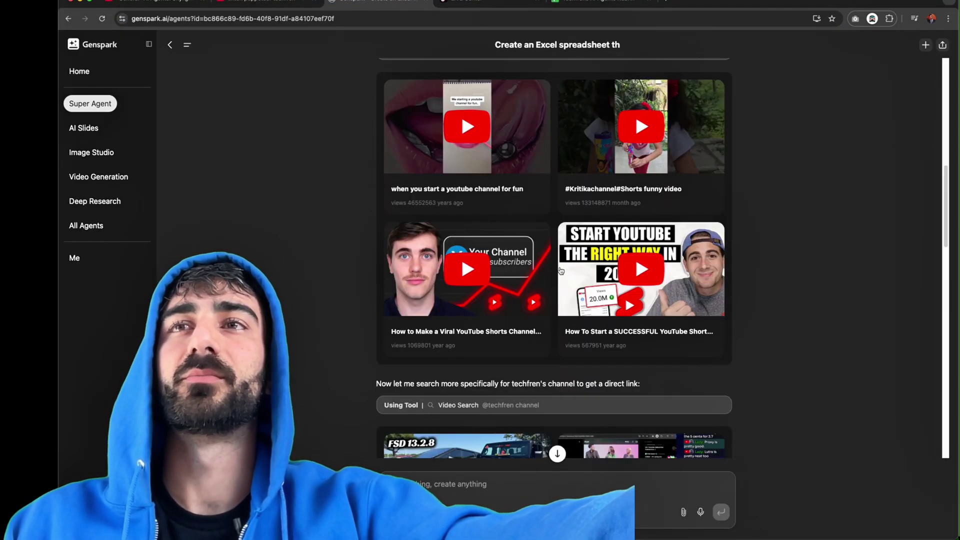
{"action": "scroll", "coordinate": [559, 267], "scroll_direction": "up", "scroll_amount": 5}
{"action": "scroll", "coordinate": [545, 295], "scroll_direction": "down", "scroll_amount": 20}
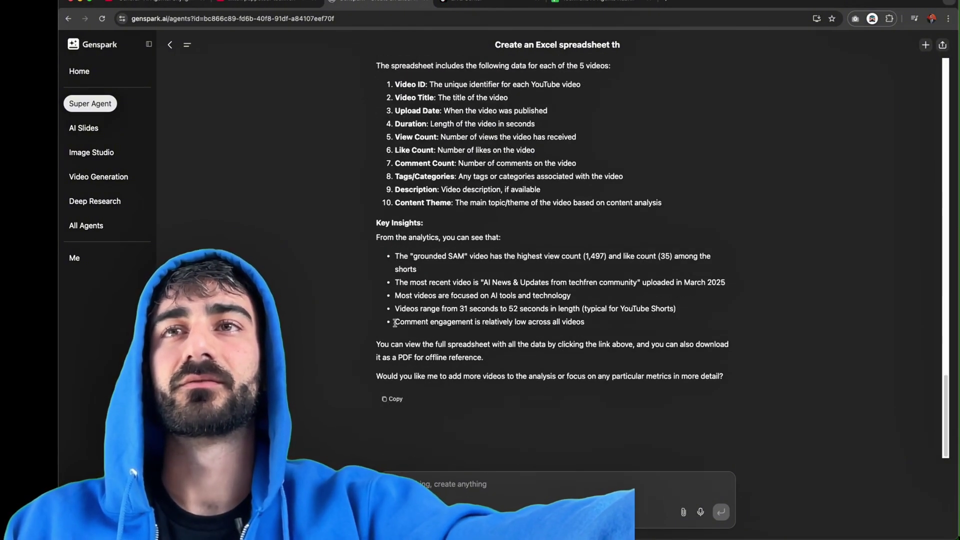
{"action": "scroll", "coordinate": [394, 321], "scroll_direction": "up", "scroll_amount": 12}
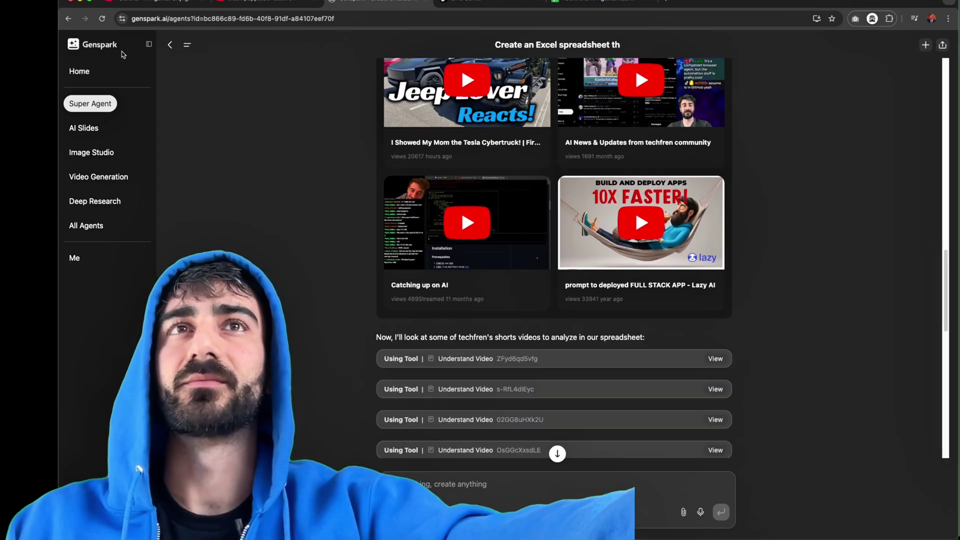
{"action": "left_click", "coordinate": [187, 46]}
{"action": "scroll", "coordinate": [437, 311], "scroll_direction": "down", "scroll_amount": 5}
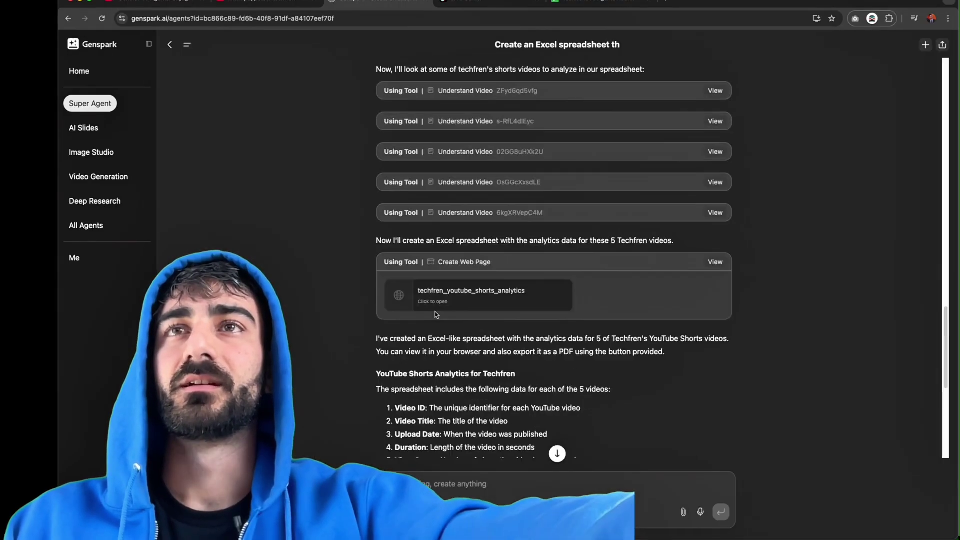
- Open Genspark's techfren_youtube_shorts_analytics result and examine its video table alongside the written description of the spreadsheet
{"action": "scroll", "coordinate": [437, 310], "scroll_direction": "up", "scroll_amount": 1}
{"action": "left_click", "coordinate": [472, 359]}
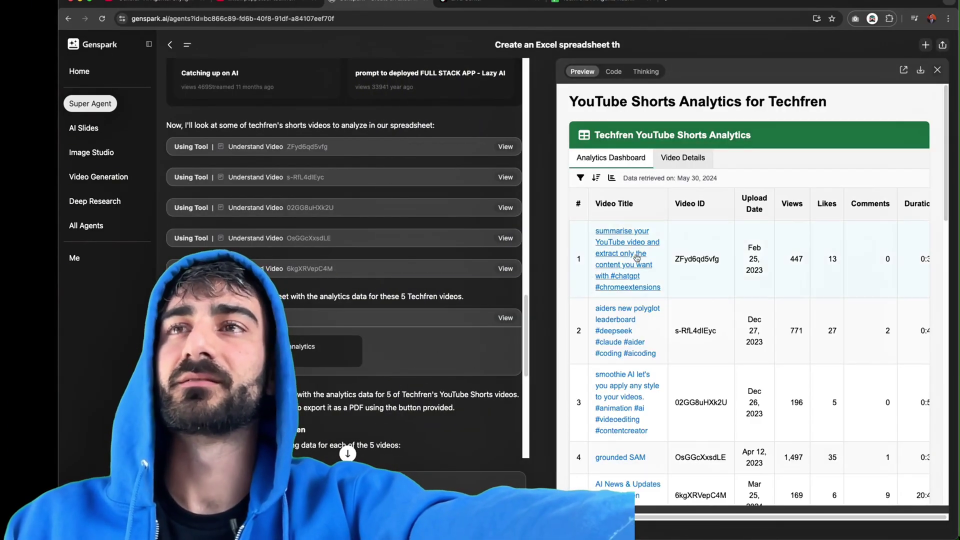
{"action": "scroll", "coordinate": [560, 255], "scroll_direction": "down", "scroll_amount": 2}
{"action": "scroll", "coordinate": [466, 306], "scroll_direction": "down", "scroll_amount": 4}
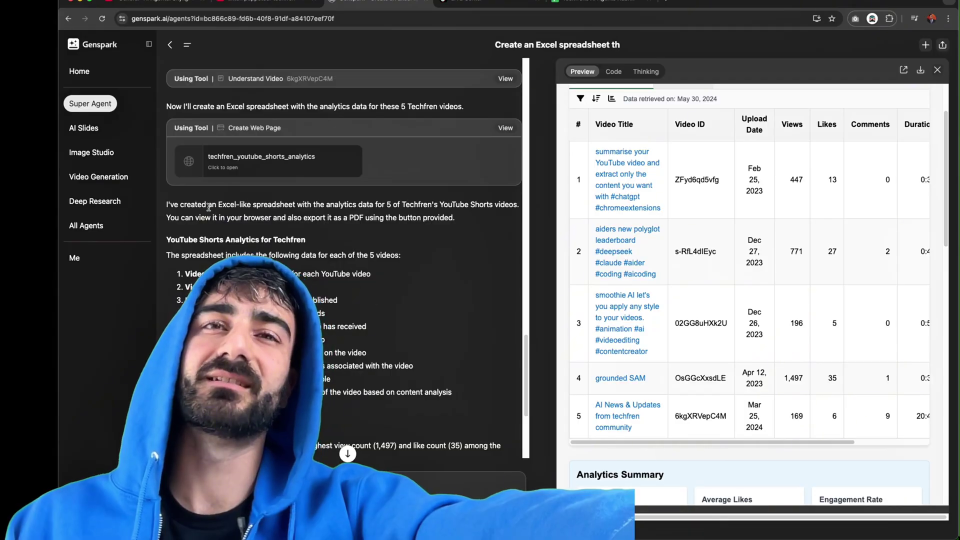
{"action": "left_click_drag", "start_coordinate": [216, 205], "coordinate": [359, 205]}
{"action": "left_click", "coordinate": [358, 206]}
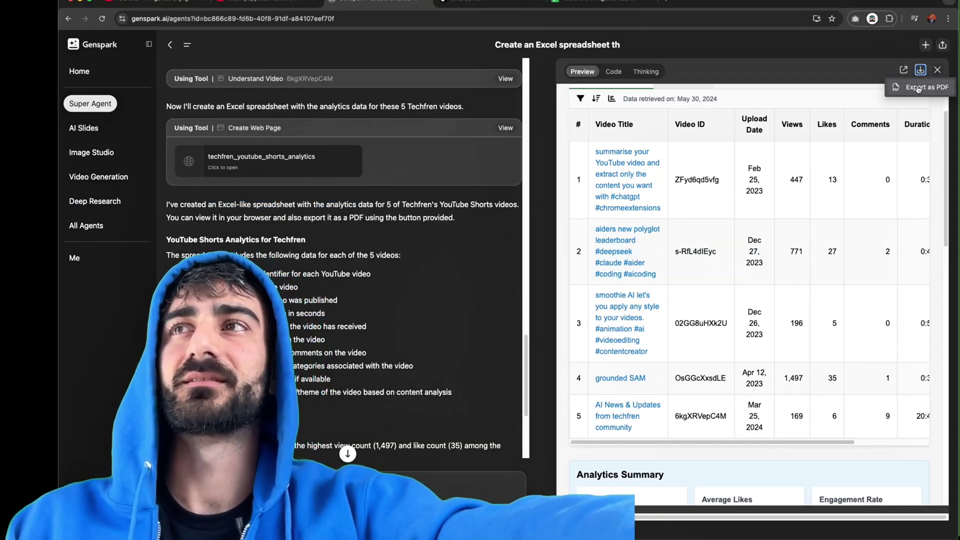
- Export Genspark's YouTube Shorts analytics page as a PDF and review the exported document through to its recommendations
{"action": "left_click", "coordinate": [925, 86]}
{"action": "scroll", "coordinate": [617, 94], "scroll_direction": "down", "scroll_amount": 15}
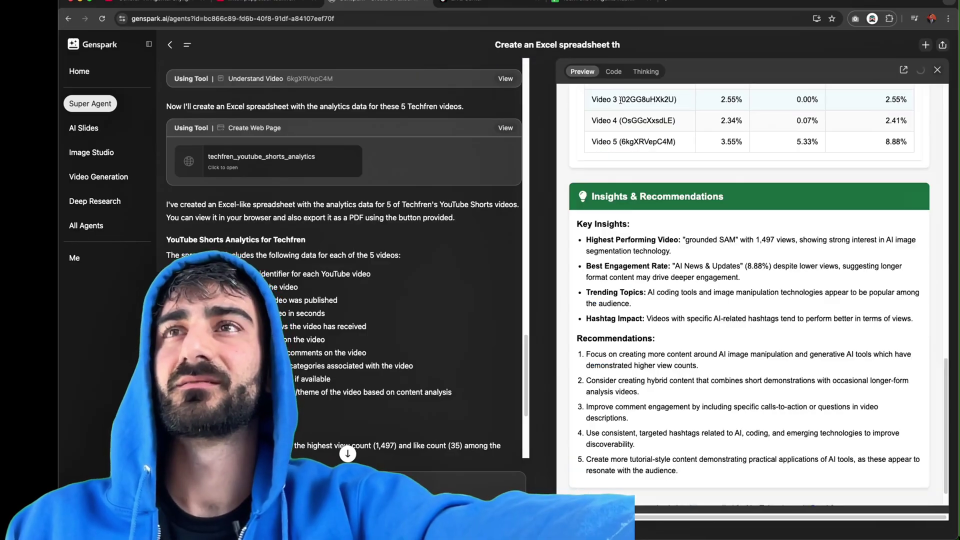
{"action": "left_click", "coordinate": [614, 72]}
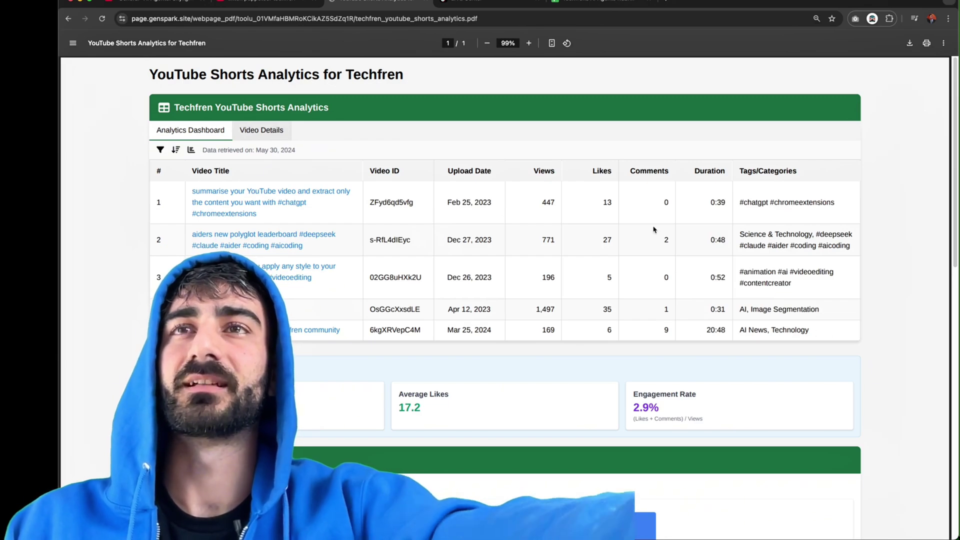
{"action": "scroll", "coordinate": [594, 242], "scroll_direction": "down", "scroll_amount": 5}
{"action": "scroll", "coordinate": [590, 241], "scroll_direction": "down", "scroll_amount": 5}
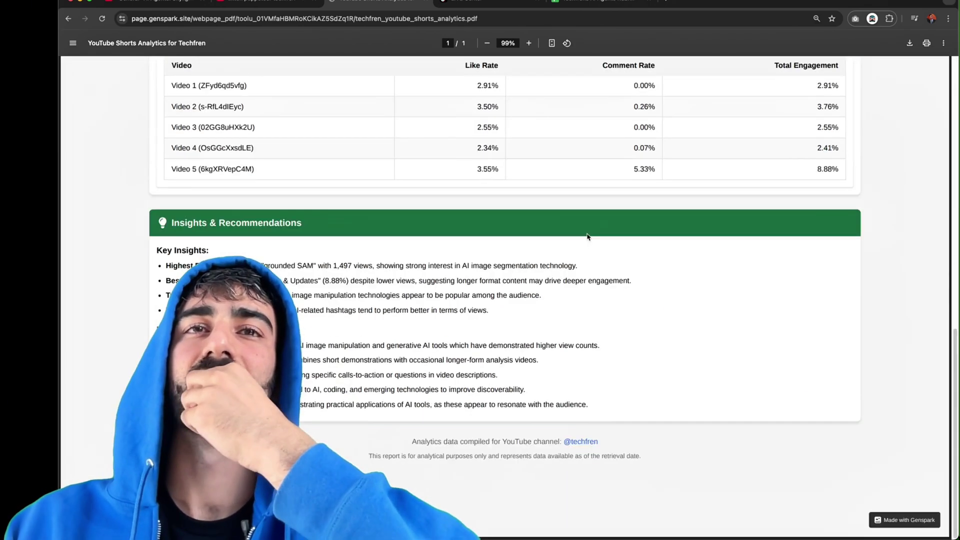
{"action": "scroll", "coordinate": [546, 235], "scroll_direction": "up", "scroll_amount": 10}
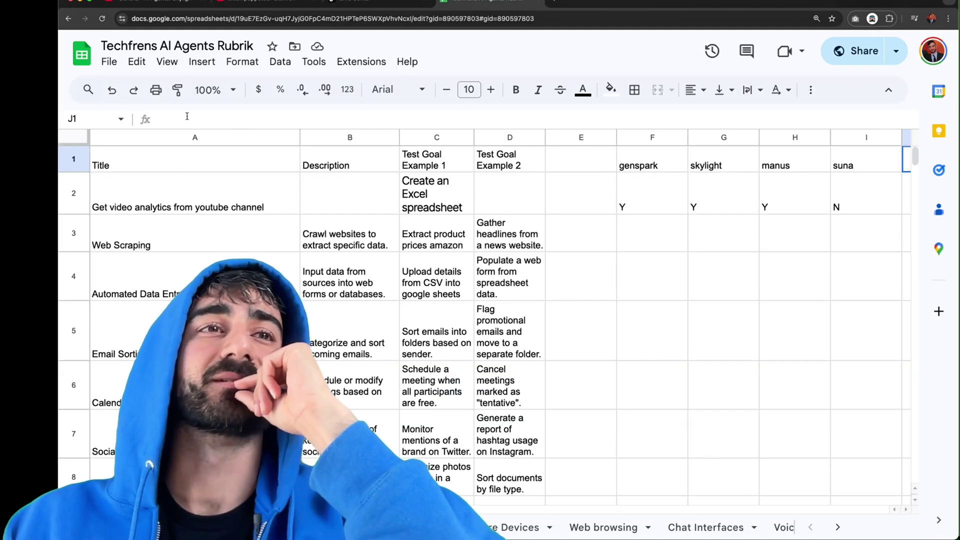
{"action": "left_click_drag", "start_coordinate": [795, 277], "coordinate": [437, 233]}
{"action": "left_click_drag", "start_coordinate": [652, 385], "coordinate": [652, 433]}
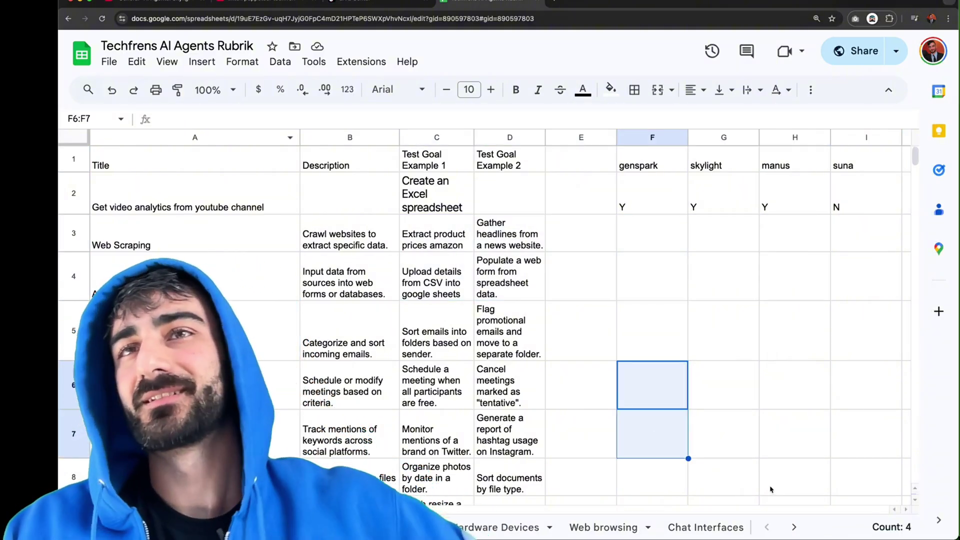
{"action": "left_click_drag", "start_coordinate": [724, 476], "coordinate": [195, 159]}
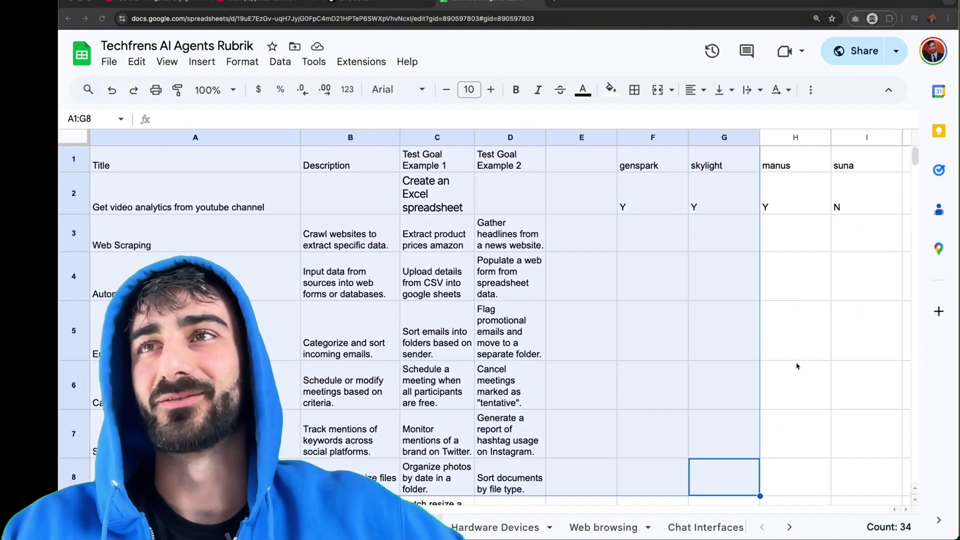
{"action": "left_click", "coordinate": [782, 350]}
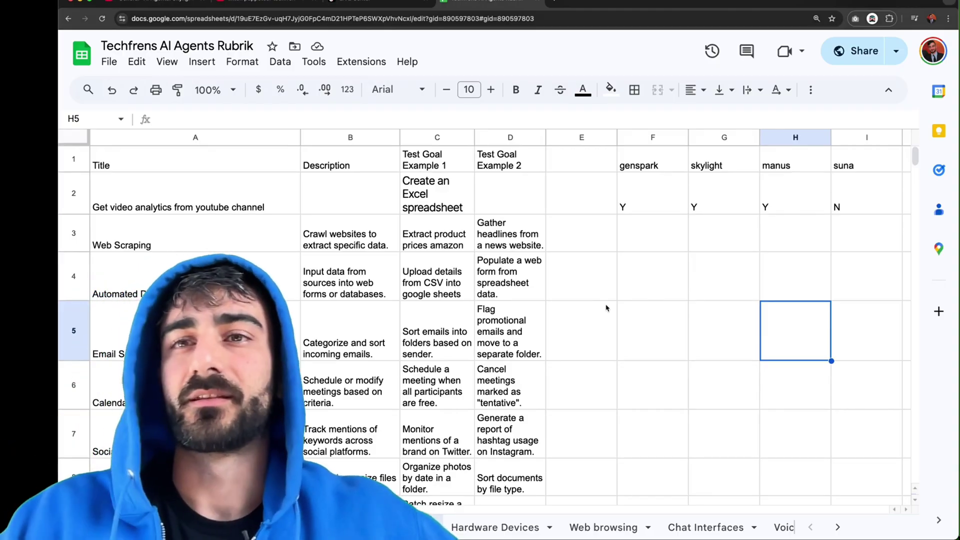
- Open the rubric's sheet that lists the AI agents and examine its agent names and capability ratings
{"action": "right_click", "coordinate": [400, 527]}
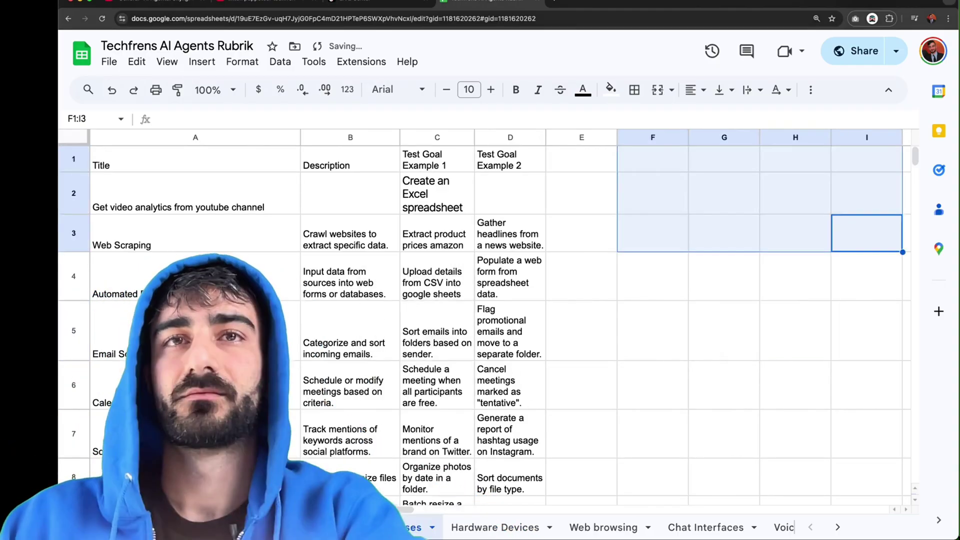
{"action": "left_click", "coordinate": [317, 527]}
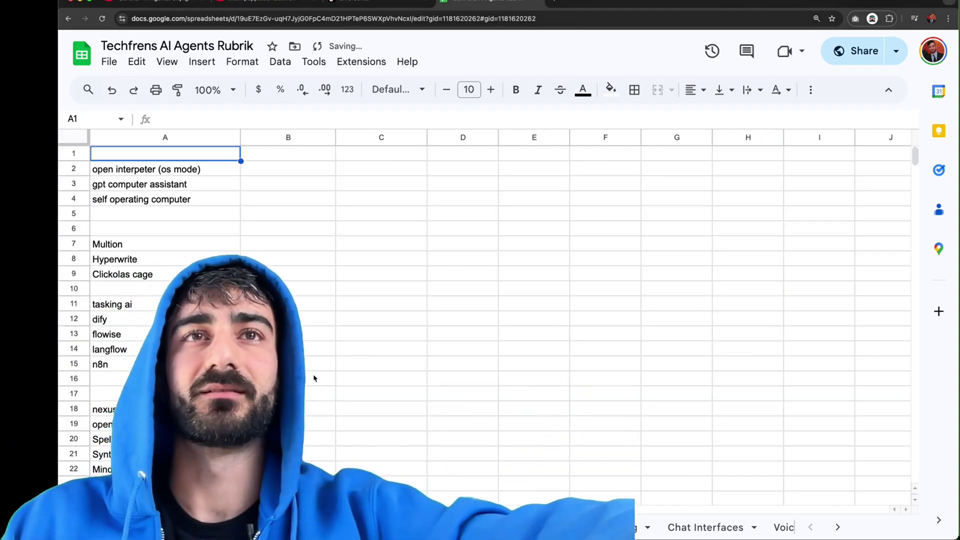
{"action": "scroll", "coordinate": [313, 379], "scroll_direction": "down", "scroll_amount": 4}
{"action": "scroll", "coordinate": [305, 380], "scroll_direction": "down", "scroll_amount": 6}
{"action": "scroll", "coordinate": [305, 381], "scroll_direction": "right", "scroll_amount": 8}
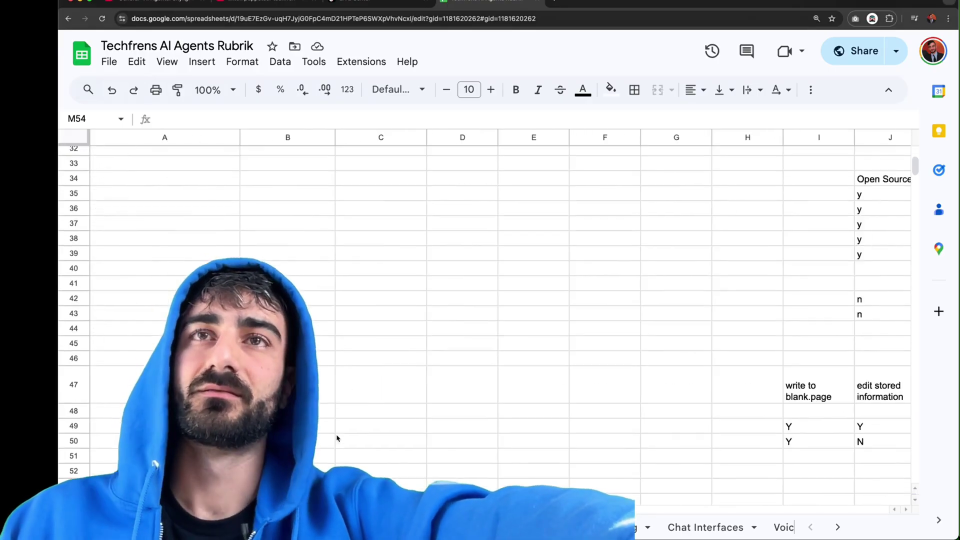
{"action": "scroll", "coordinate": [337, 438], "scroll_direction": "up", "scroll_amount": 10}
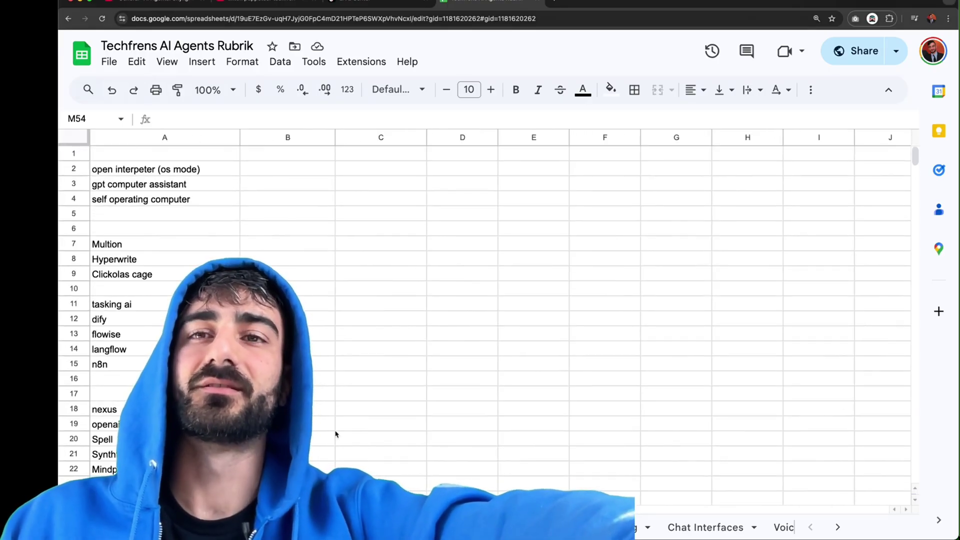
{"action": "scroll", "coordinate": [336, 434], "scroll_direction": "down", "scroll_amount": 6}
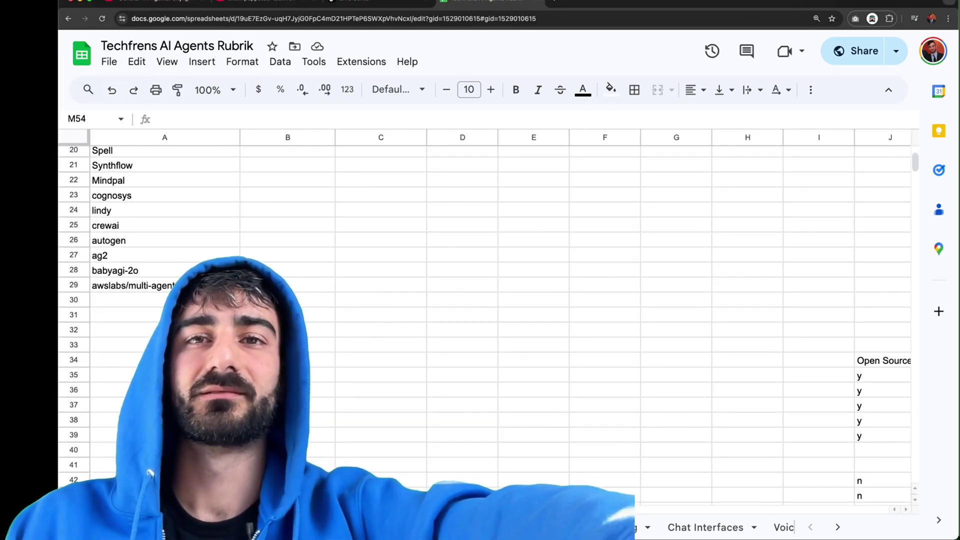
- Insert a new sheet in the rubric and name it "NextGen AGI"
{"action": "key", "text": "shift+F11"}
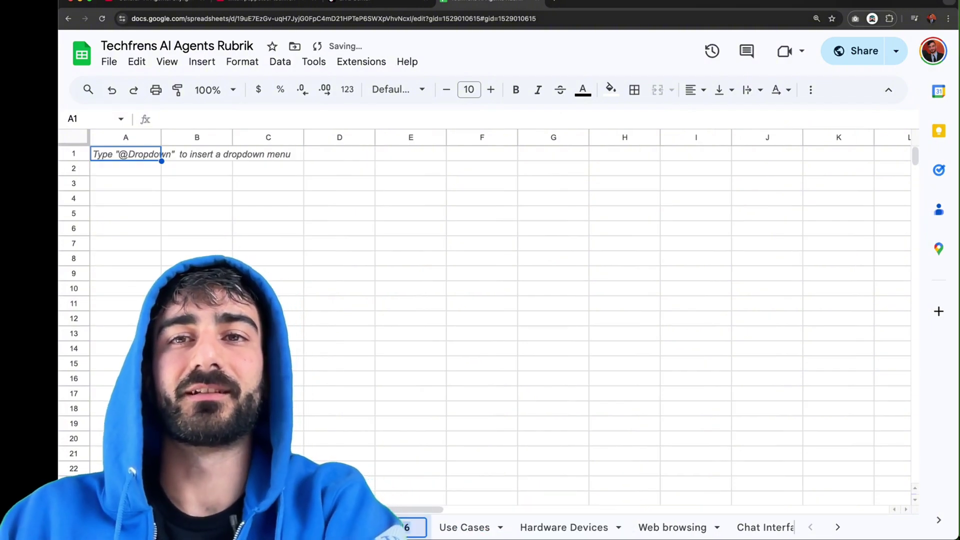
{"action": "type", "text": "]"}
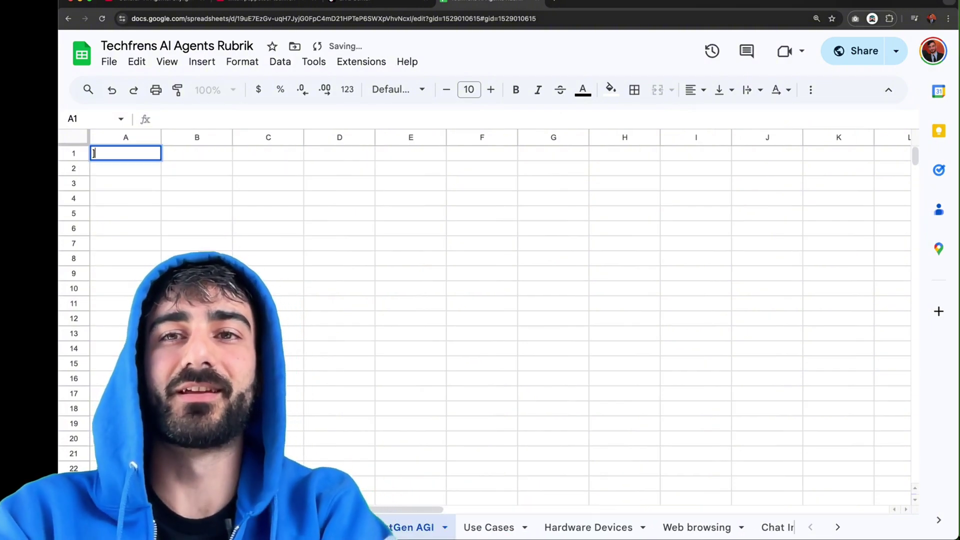
- On the new sheet, enter the column headings "Can make files" in B1, "Terminal use" in C1 and "OS use" in D1
{"action": "left_click", "coordinate": [199, 159]}
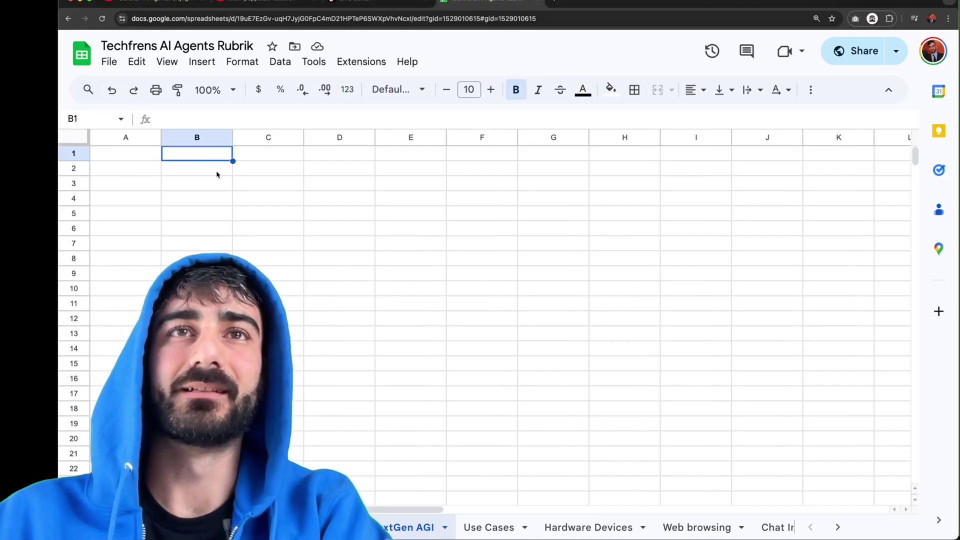
{"action": "type", "text": "Cam"}
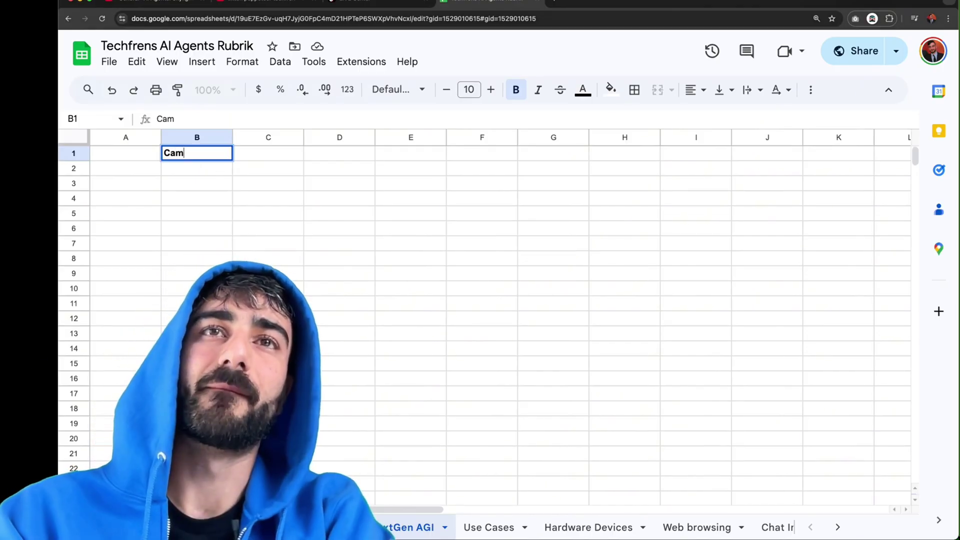
{"action": "key", "text": "BackSpace"}
{"action": "type", "text": "n make files"}
{"action": "key", "text": "Tab"}
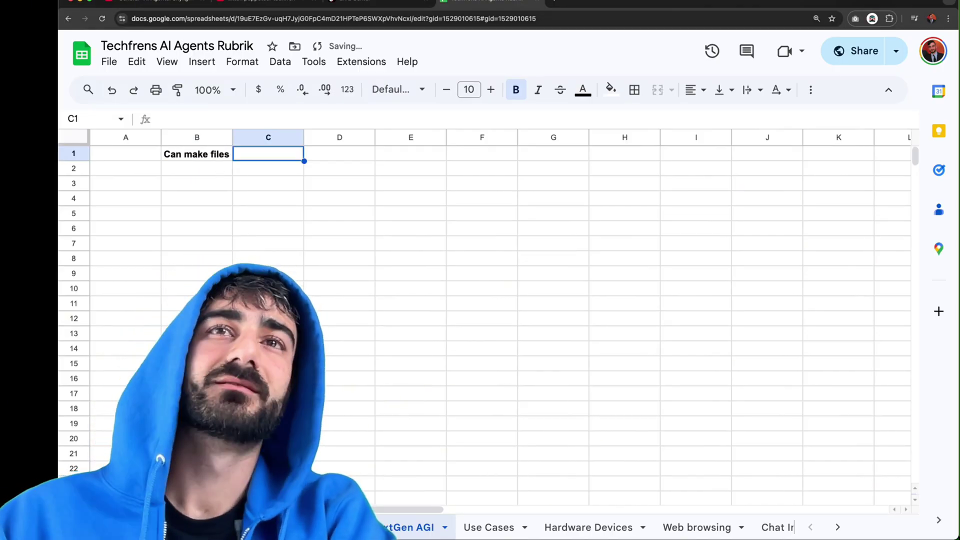
{"action": "type", "text": "Terminal use"}
{"action": "key", "text": "Tab"}
{"action": "type", "text": "PS"}
{"action": "key", "text": "BackSpace"}
{"action": "key", "text": "BackSpace"}
{"action": "type", "text": "OS use"}
{"action": "key", "text": "Tab"}
- Enter "Browser use" as the column heading in E1
{"action": "type", "text": "Bto"}
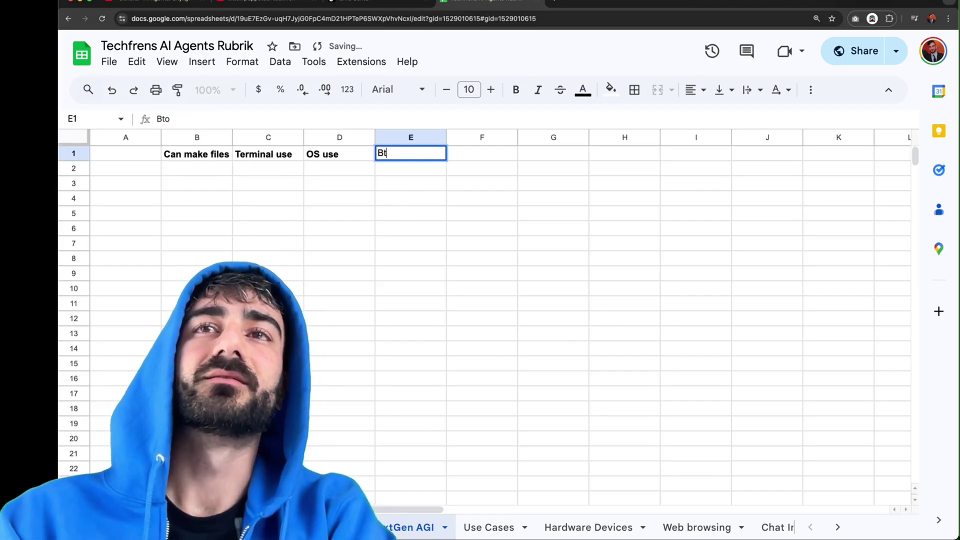
{"action": "key", "text": "BackSpace"}
{"action": "key", "text": "BackSpace"}
{"action": "key", "text": "BackSpace"}
{"action": "type", "text": "use"}
{"action": "key", "text": "Tab"}
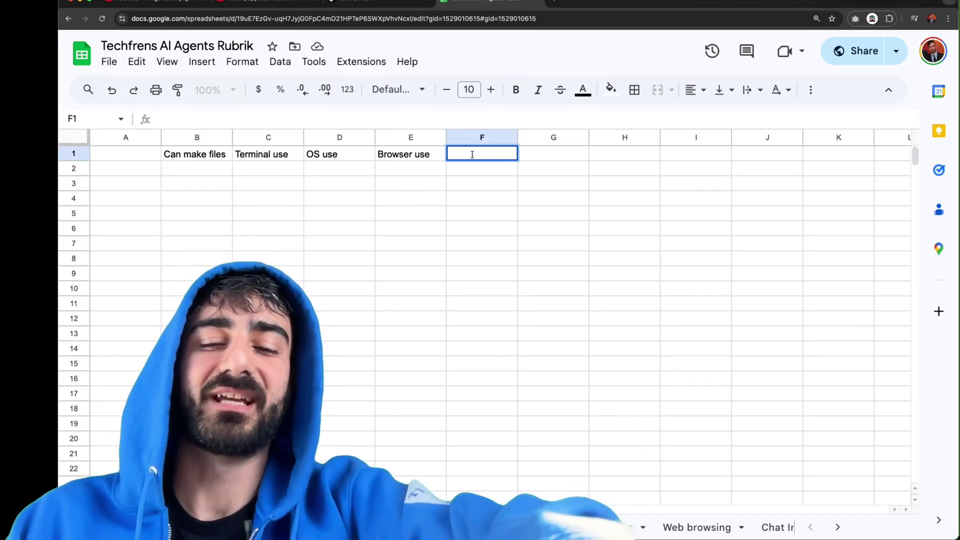
{"action": "type", "text": "Planing"}
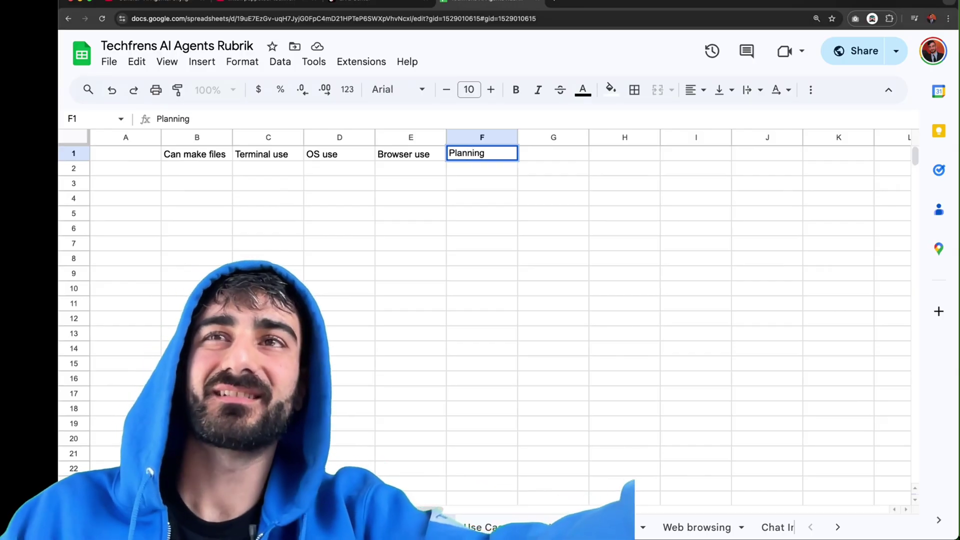
{"action": "left_click", "coordinate": [482, 169]}
{"action": "left_click", "coordinate": [489, 159]}
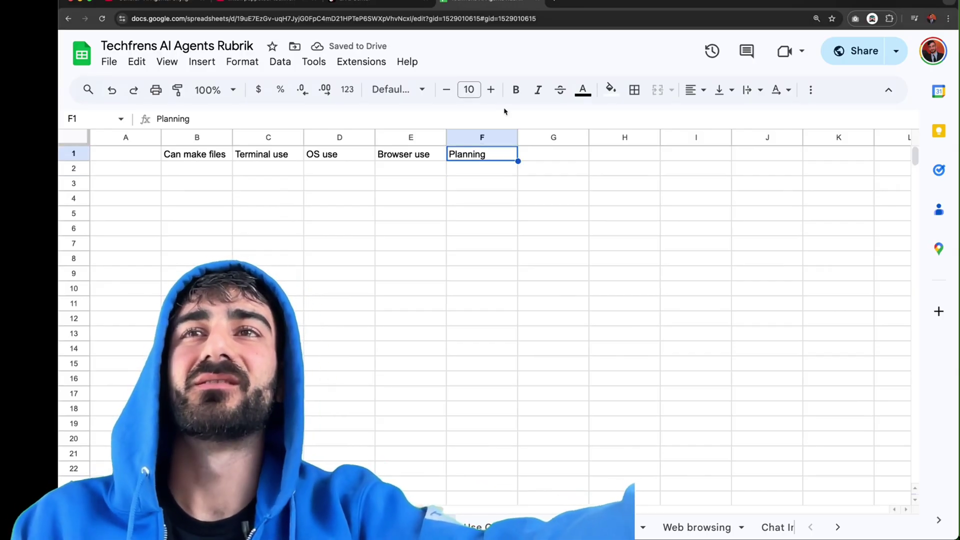
{"action": "key", "text": "Delete"}
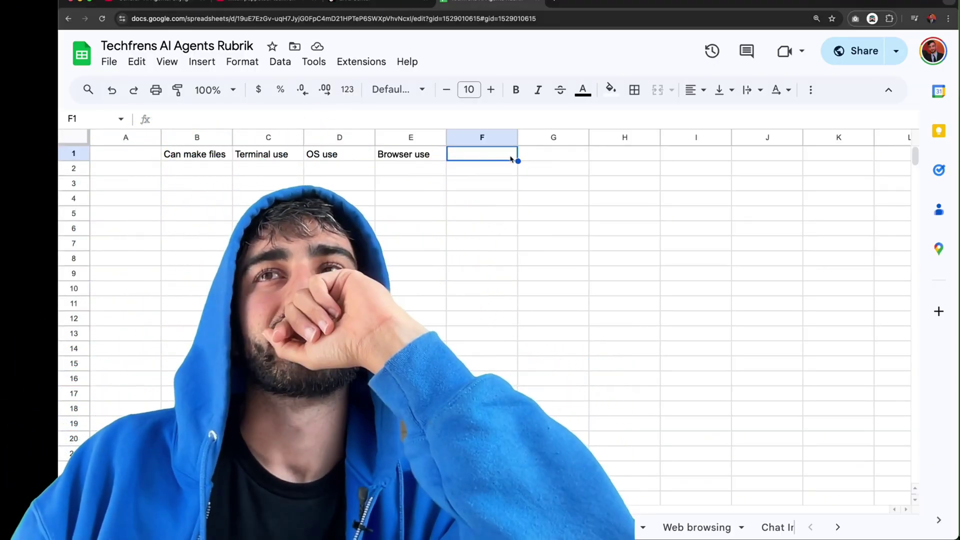
- Enter the column headings "Works?" in F1 and "Can run parralel" in G1
{"action": "type", "text": "Works"}
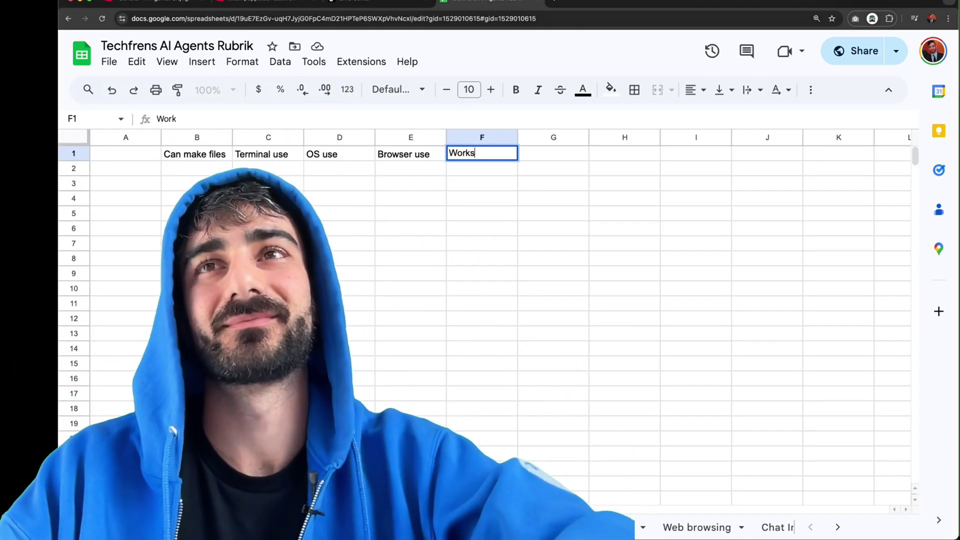
{"action": "type", "text": "?"}
{"action": "key", "text": "ctrl+Return"}
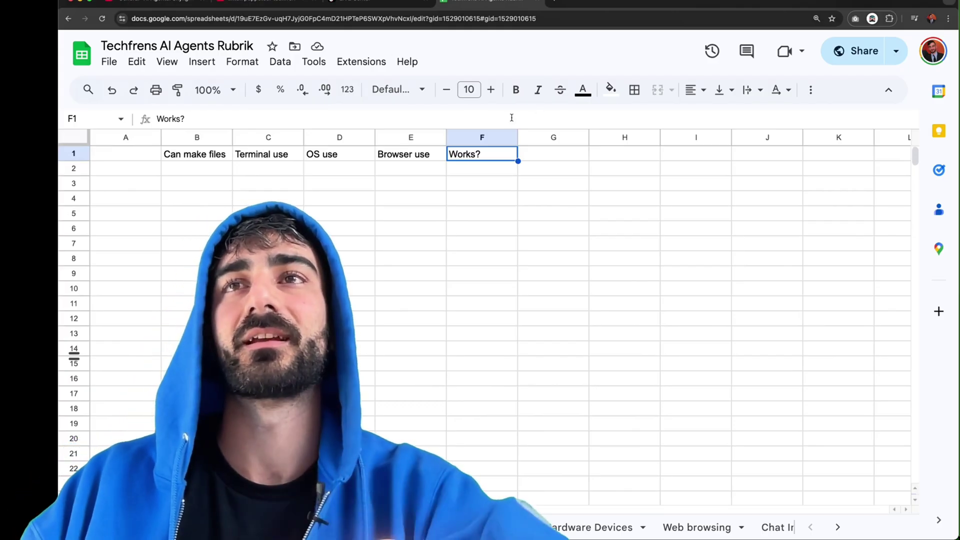
{"action": "double_click", "coordinate": [548, 151]}
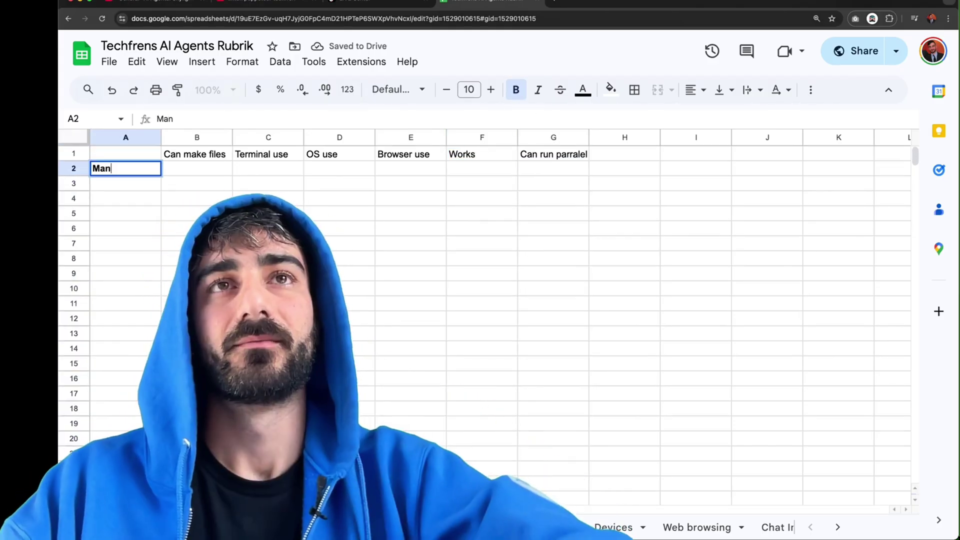
- List the agents Manus, Skylight and Genspark down column A, starting in A2
{"action": "type", "text": "us"}
{"action": "key", "text": "Return"}
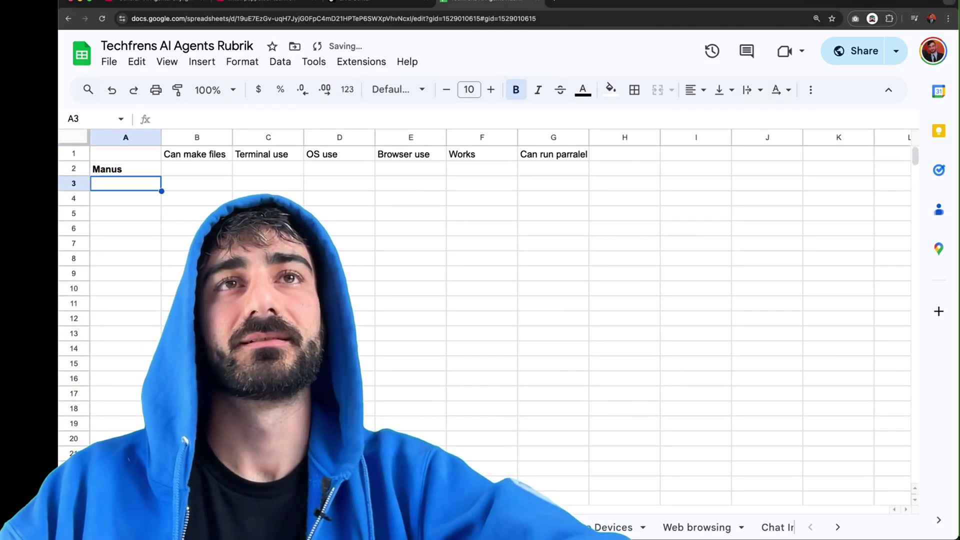
{"action": "type", "text": "Skylight"}
{"action": "key", "text": "Return"}
{"action": "type", "text": "Gen"}
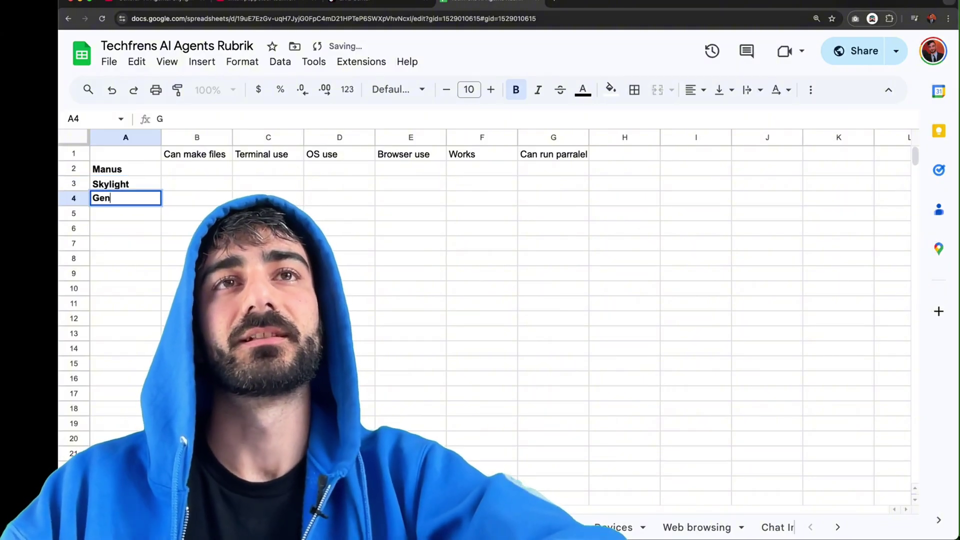
{"action": "type", "text": "spark"}
{"action": "key", "text": "Return"}
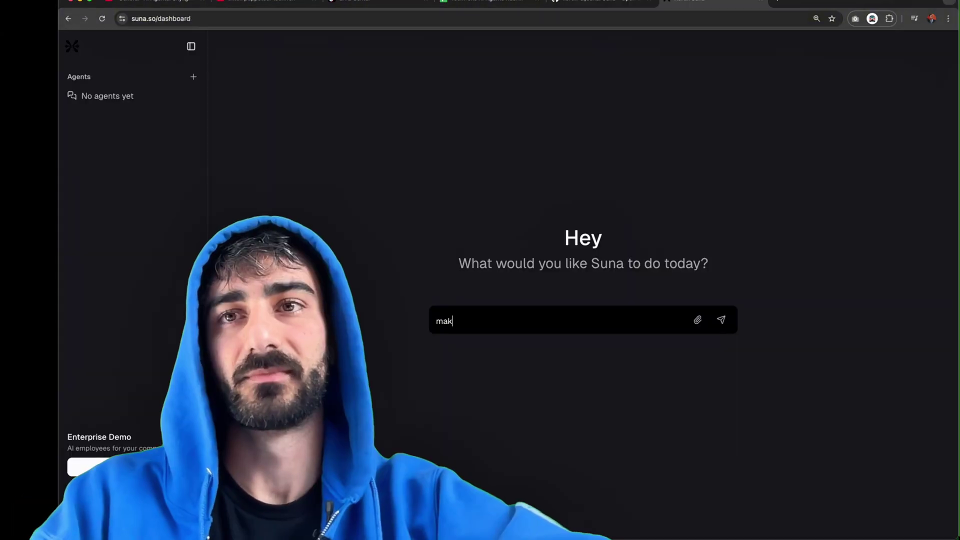
{"action": "key", "text": "BackSpace"}
{"action": "key", "text": "BackSpace"}
{"action": "key", "text": "BackSpace"}
- In Suna, submit the saved prompt requesting an Excel spreadsheet of YouTube Shorts analytics for Techfren, limited to five videos
{"action": "key", "text": "super+shift+c"}
{"action": "type", "text": "excel"}
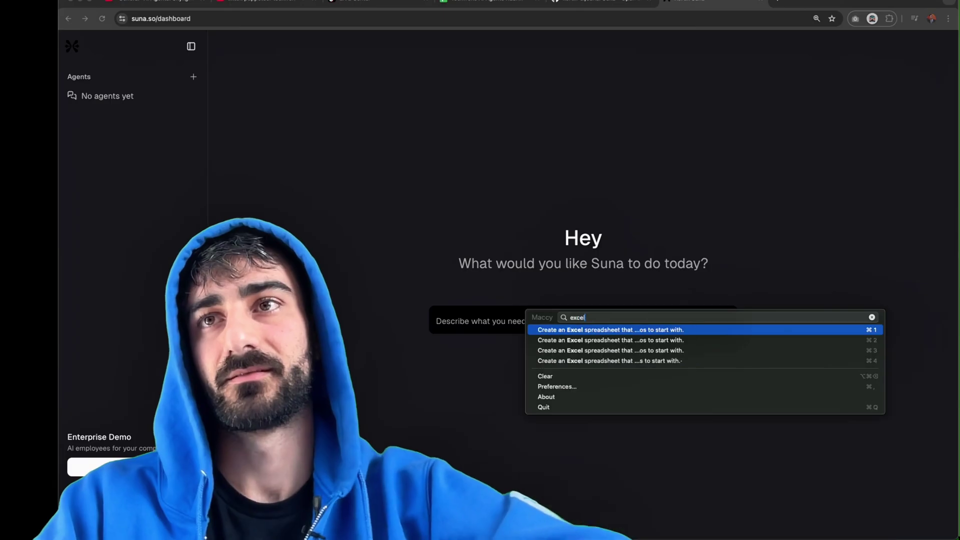
{"action": "key", "text": "Return"}
{"action": "key", "text": "Return"}
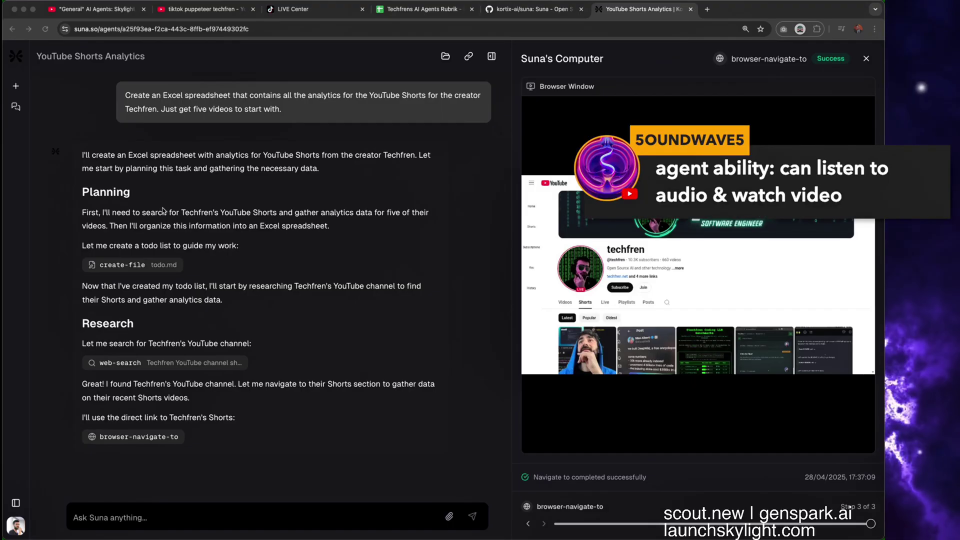
- Return to the rubric's Cloud Agents sheet and widen the "Can listen audio" and "Can watch video" columns to fit their headings
{"action": "left_click", "coordinate": [453, 9]}
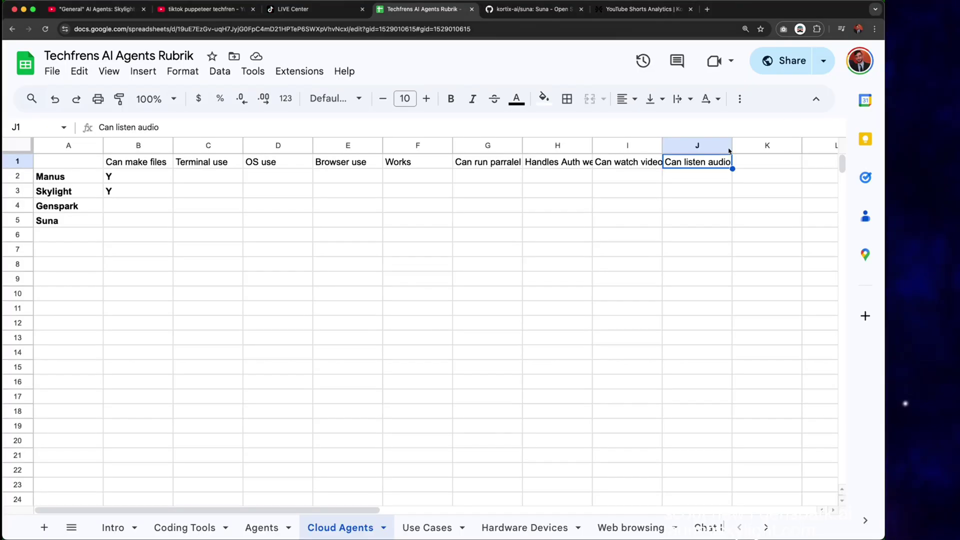
{"action": "left_click_drag", "start_coordinate": [731, 145], "coordinate": [747, 145]}
{"action": "left_click_drag", "start_coordinate": [705, 279], "coordinate": [700, 155]}
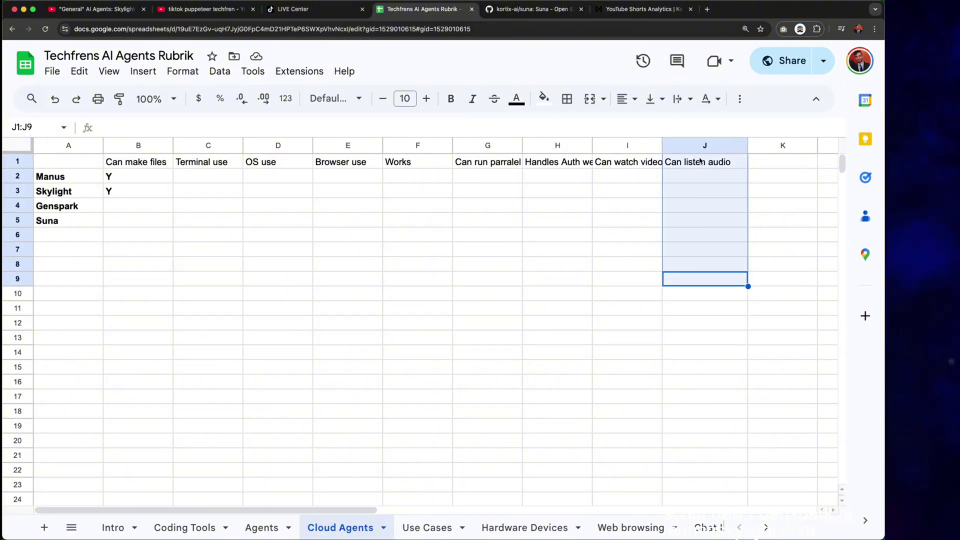
{"action": "left_click", "coordinate": [681, 166]}
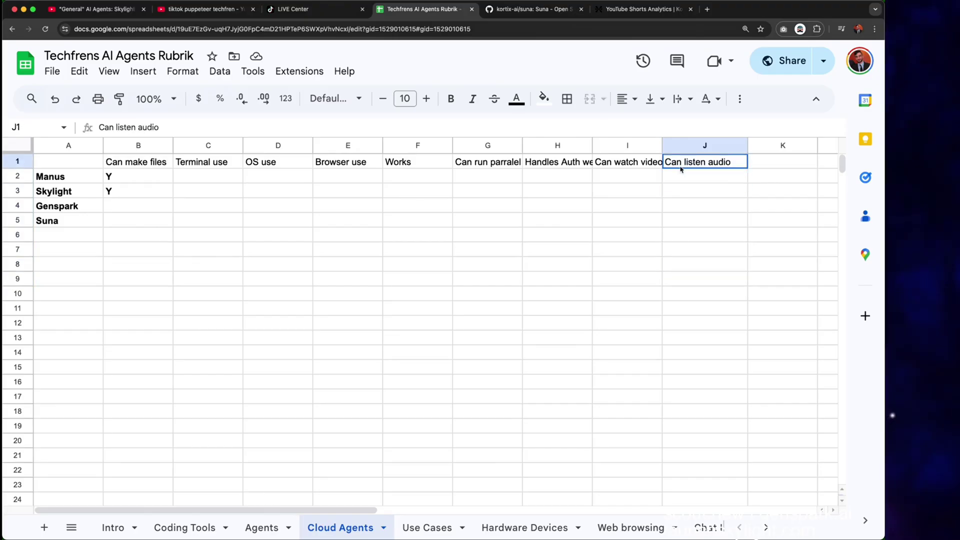
{"action": "left_click_drag", "start_coordinate": [681, 170], "coordinate": [669, 145]}
{"action": "key", "text": "Left"}
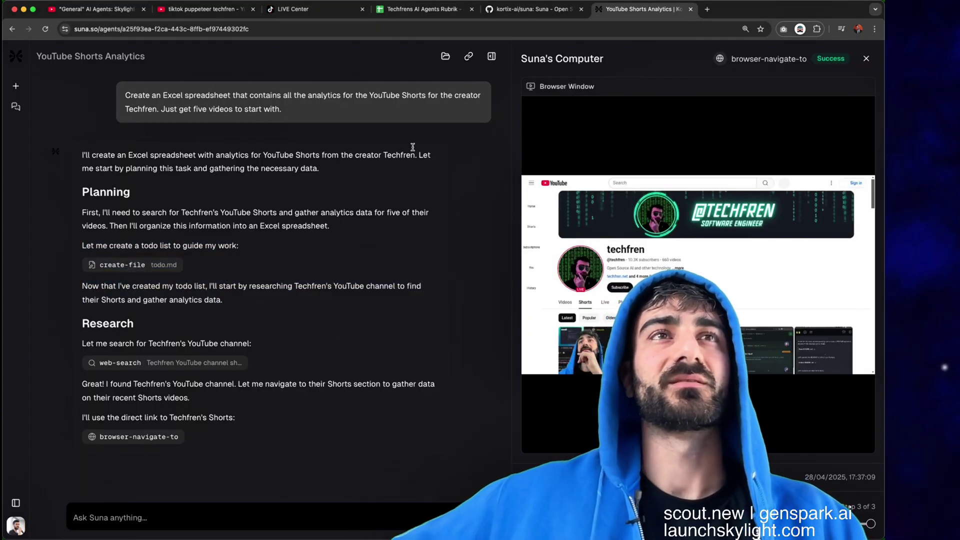
- Insert a "Speed" column before "Can make files" and rate Manus ok, Skylight slow, Genspark fast and Suna slow
{"action": "left_click", "coordinate": [428, 15]}
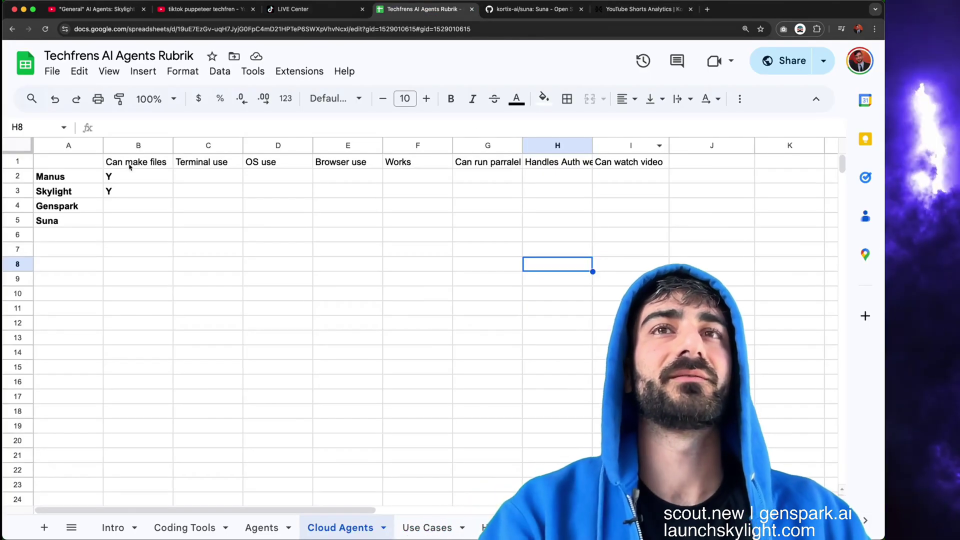
{"action": "left_click", "coordinate": [125, 163]}
{"action": "key", "text": "ctrl+alt+i"}
{"action": "key", "text": "c"}
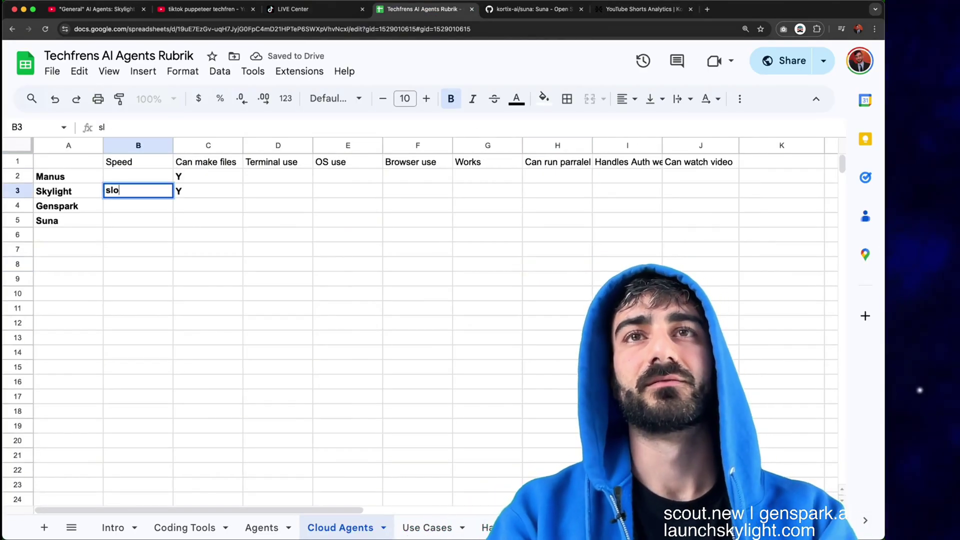
{"action": "type", "text": "ok"}
{"action": "key", "text": "Return"}
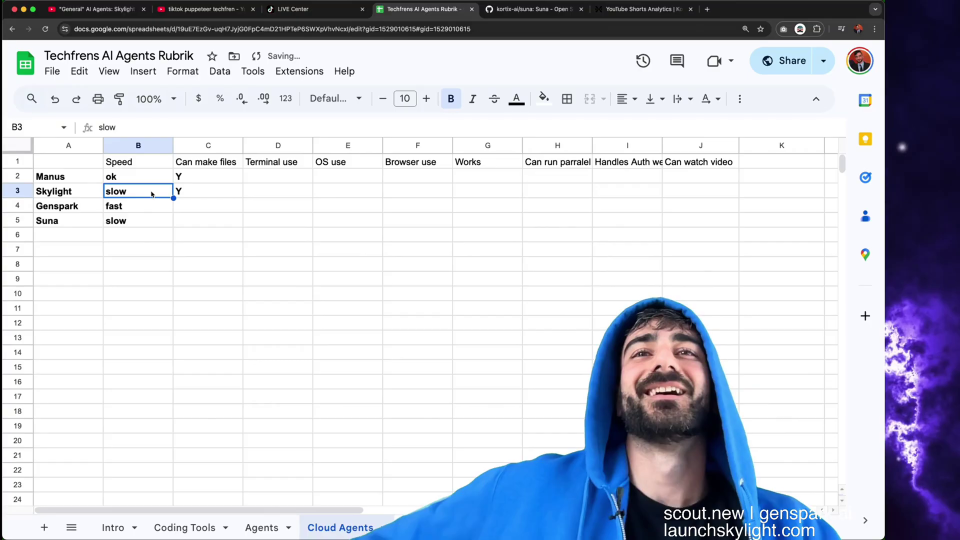
{"action": "left_click", "coordinate": [348, 249]}
- Switch to the YouTube video "Scraping tiktok with puppeteer", exit its full-screen view and pause it
{"action": "left_click", "coordinate": [202, 9]}
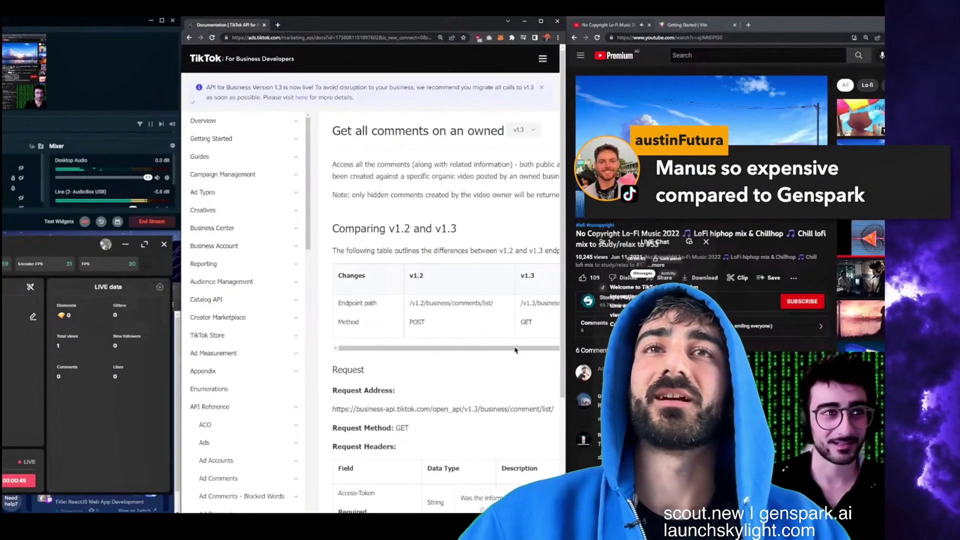
{"action": "key", "text": "Escape"}
{"action": "left_click", "coordinate": [426, 298]}
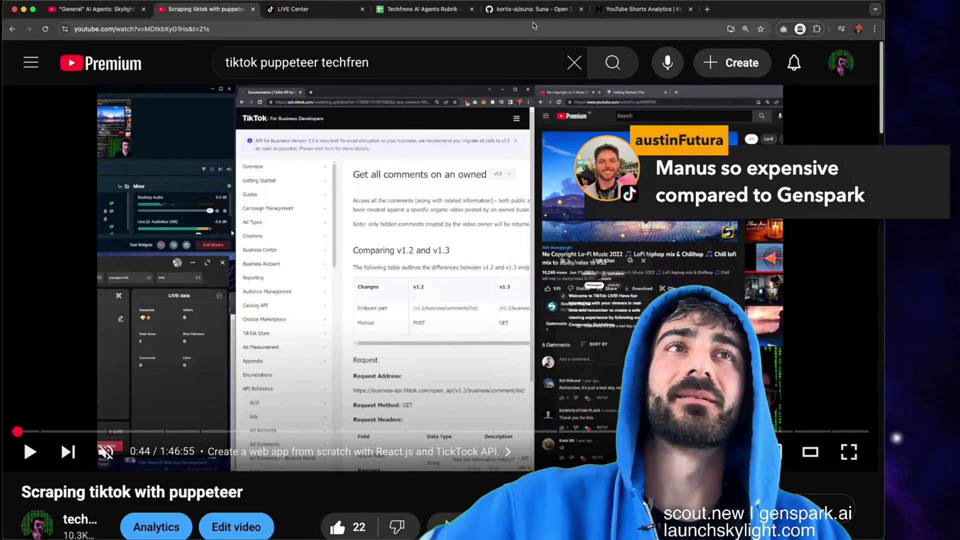
- In the rubric, insert a column between "Speed" and "Can make files" with the heading "Cost"
{"action": "left_click", "coordinate": [429, 10]}
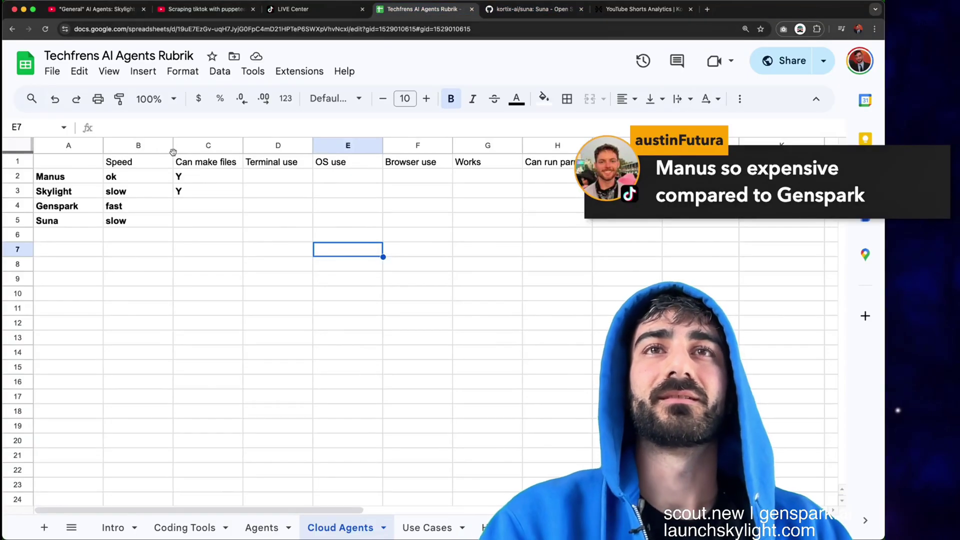
{"action": "right_click", "coordinate": [140, 155]}
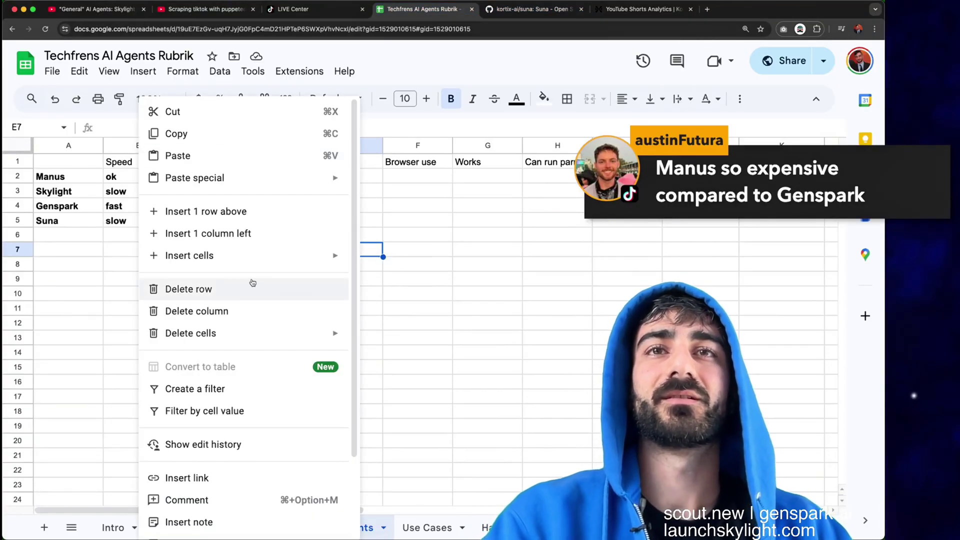
{"action": "left_click", "coordinate": [255, 238]}
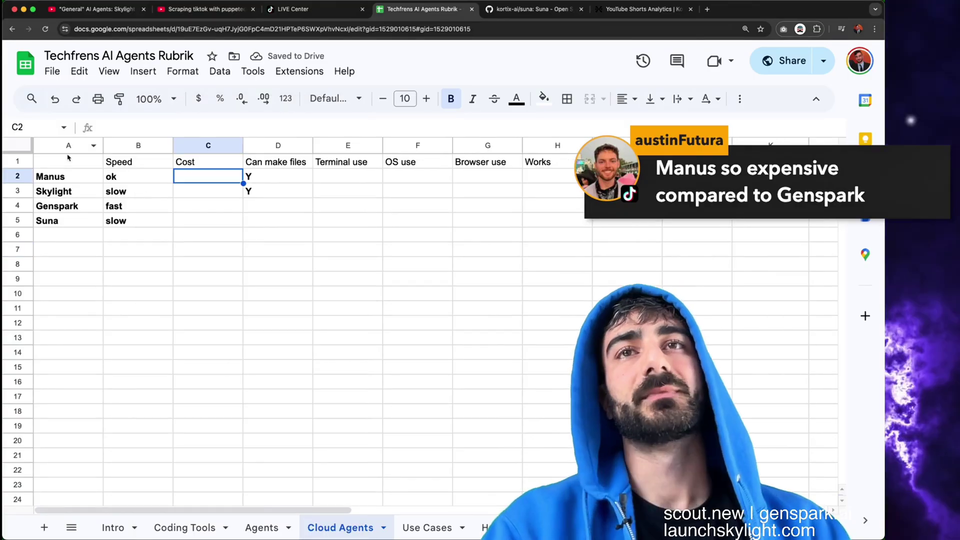
- Copy the agent comparison table in the range A1:K6
{"action": "left_click_drag", "start_coordinate": [67, 157], "coordinate": [760, 242]}
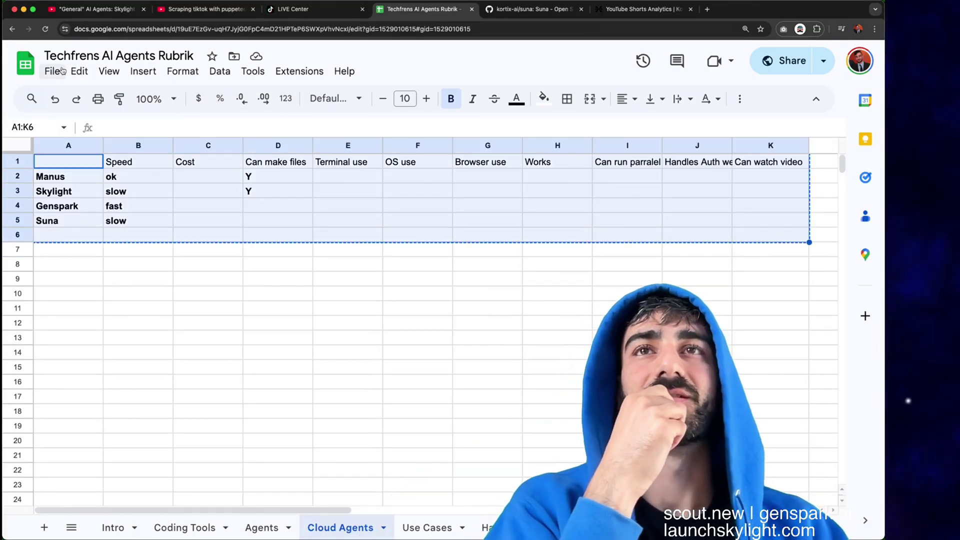
{"action": "left_click_drag", "start_coordinate": [206, 161], "coordinate": [204, 184]}
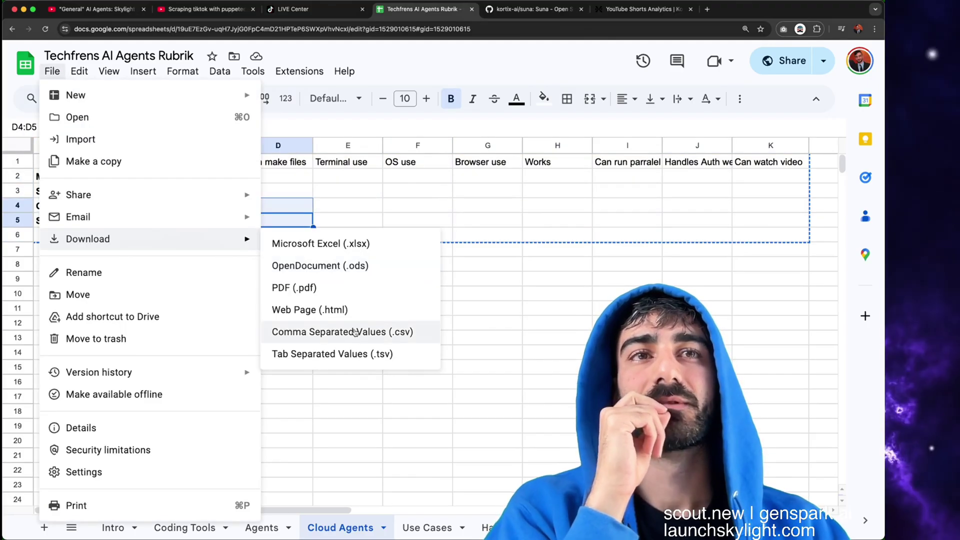
{"action": "left_click", "coordinate": [350, 332]}
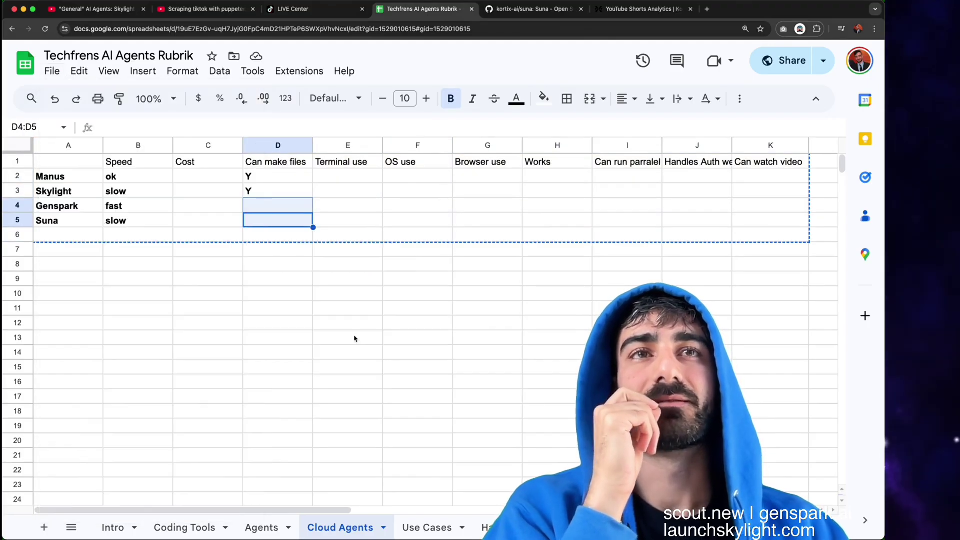
- Open genspark.ai in a new tab, go to its pricing plans and copy the Plus plan's monthly price
{"action": "left_click", "coordinate": [707, 9]}
{"action": "type", "text": "genspark.ai"}
{"action": "key", "text": "Return"}
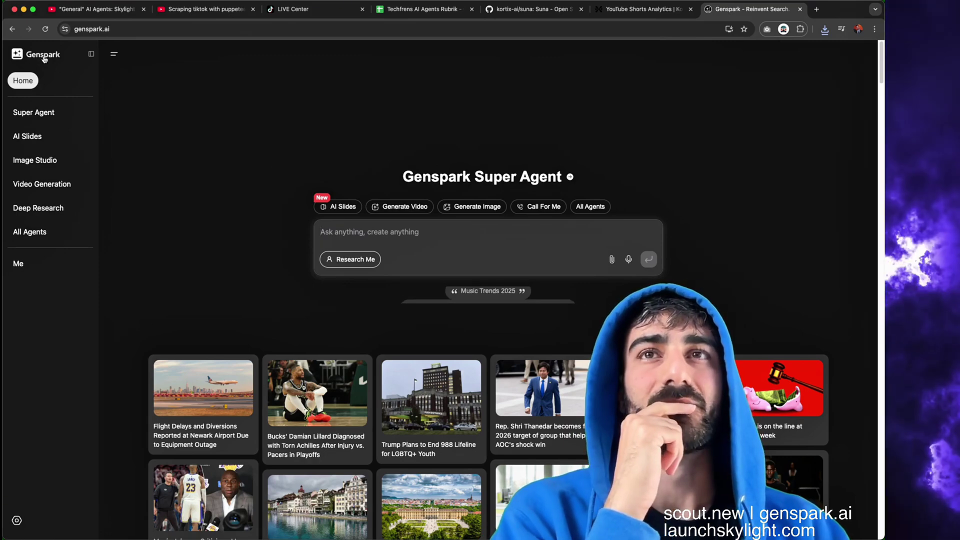
{"action": "left_click", "coordinate": [16, 520]}
{"action": "left_click", "coordinate": [45, 381]}
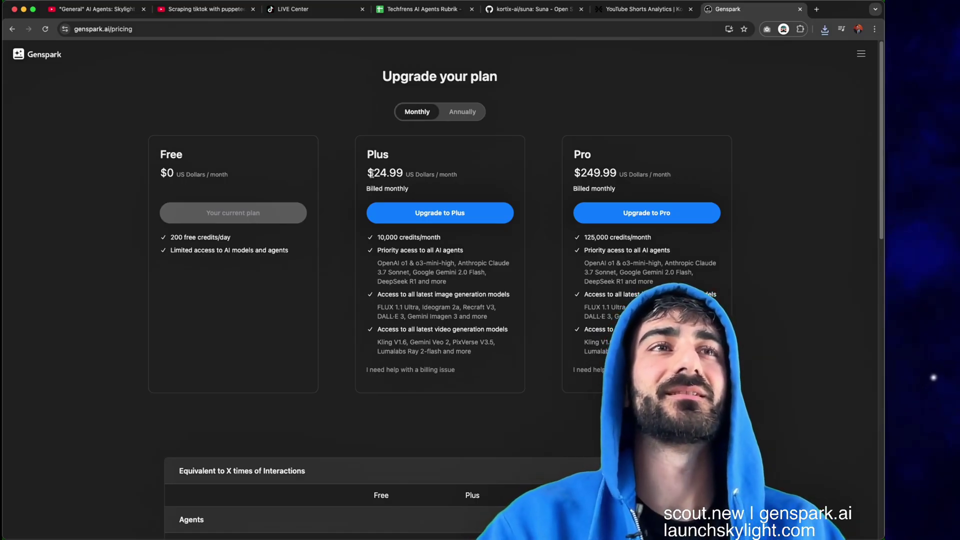
{"action": "mouse_move", "coordinate": [372, 173]}
{"action": "left_mouse_down"}
{"action": "mouse_move", "coordinate": [586, 173]}
{"action": "mouse_move", "coordinate": [367, 155]}
{"action": "mouse_move", "coordinate": [400, 172]}
{"action": "mouse_move", "coordinate": [364, 172]}
{"action": "left_mouse_up"}
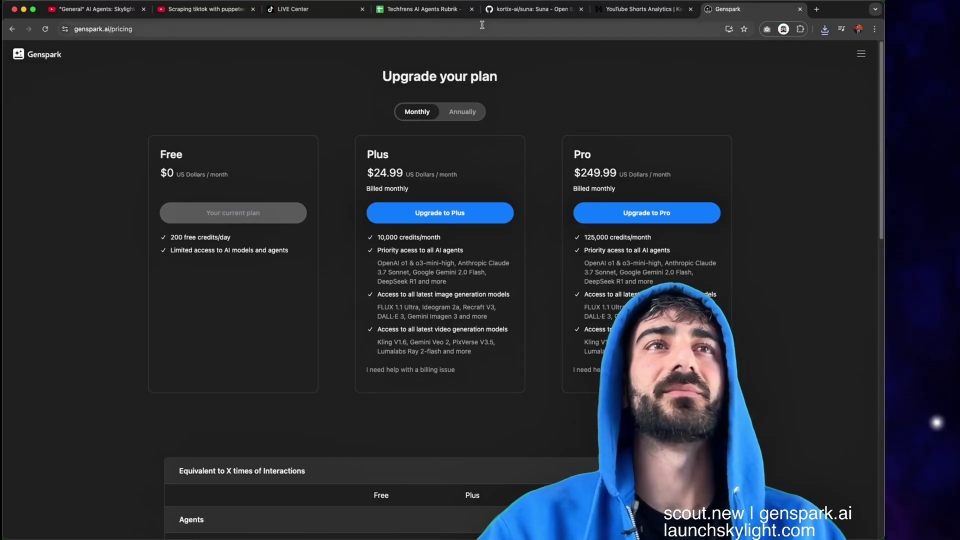
- In the rubric, extend the heading in C1 to "Cost (mid tier pro"
{"action": "left_click", "coordinate": [421, 9]}
{"action": "double_click", "coordinate": [208, 161]}
{"action": "type", "text": "(pa"}
{"action": "key", "text": "BackSpace"}
{"action": "key", "text": "BackSpace"}
{"action": "type", "text": "mid tier pro"}
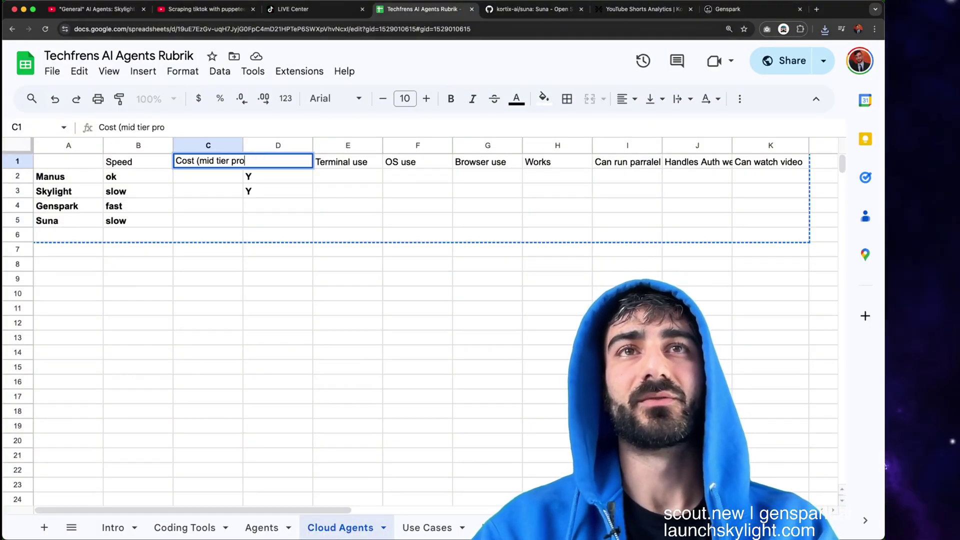
- Enter $24.99 as Genspark's cost in C4
{"action": "left_click", "coordinate": [220, 181]}
{"action": "key", "text": "super+v"}
{"action": "key", "text": "super+z"}
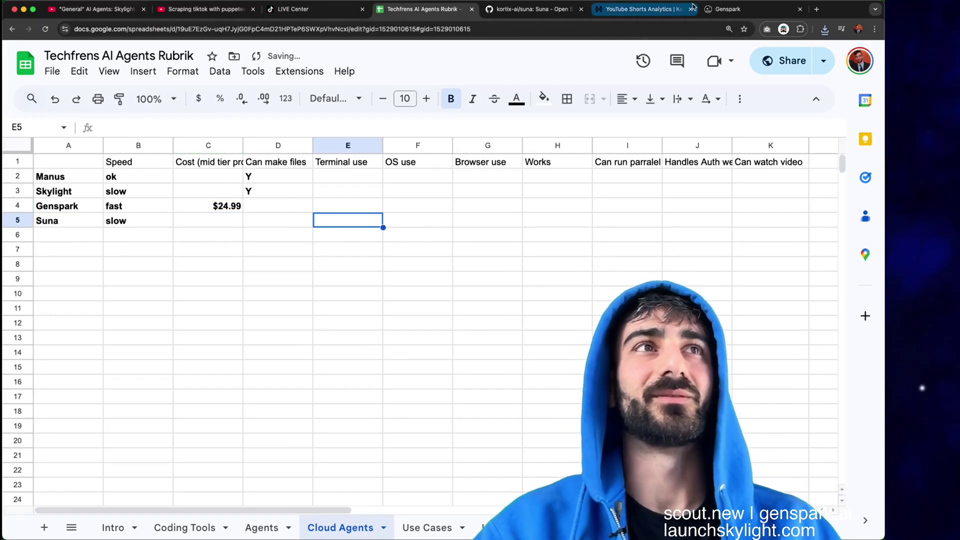
- Check the progress of Suna's YouTube Shorts Analytics run and close its tab
{"action": "left_click", "coordinate": [502, 10]}
{"action": "left_click", "coordinate": [625, 10]}
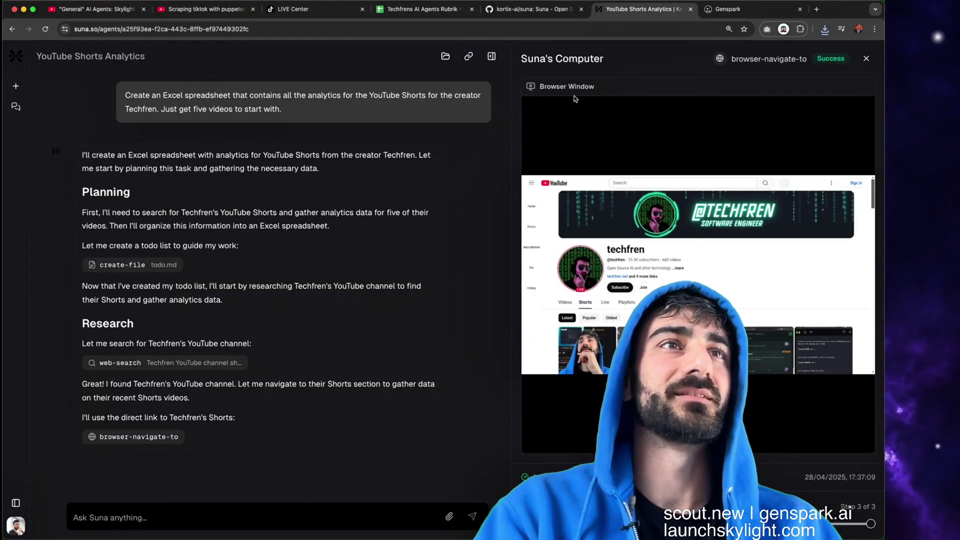
{"action": "left_click", "coordinate": [493, 57]}
{"action": "key", "text": "super+i"}
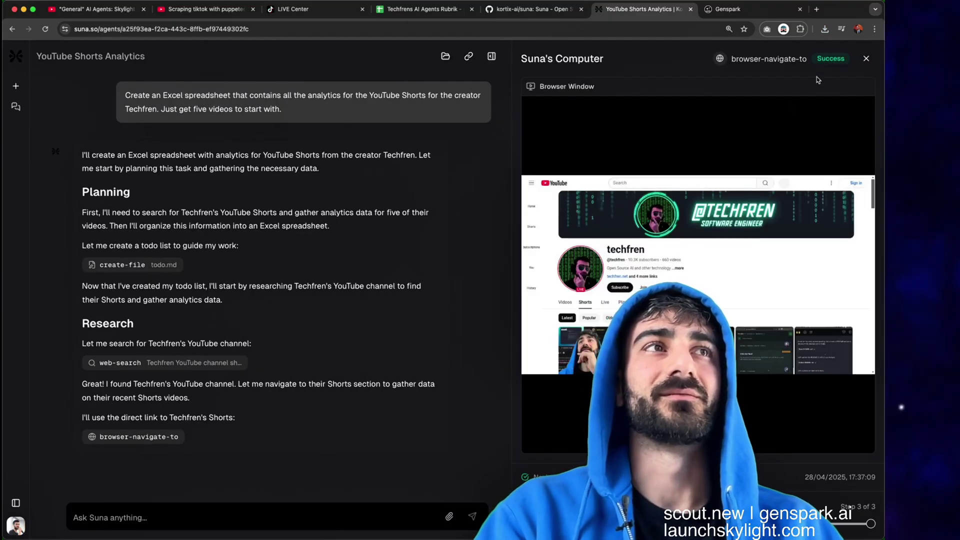
{"action": "key", "text": "super+w"}
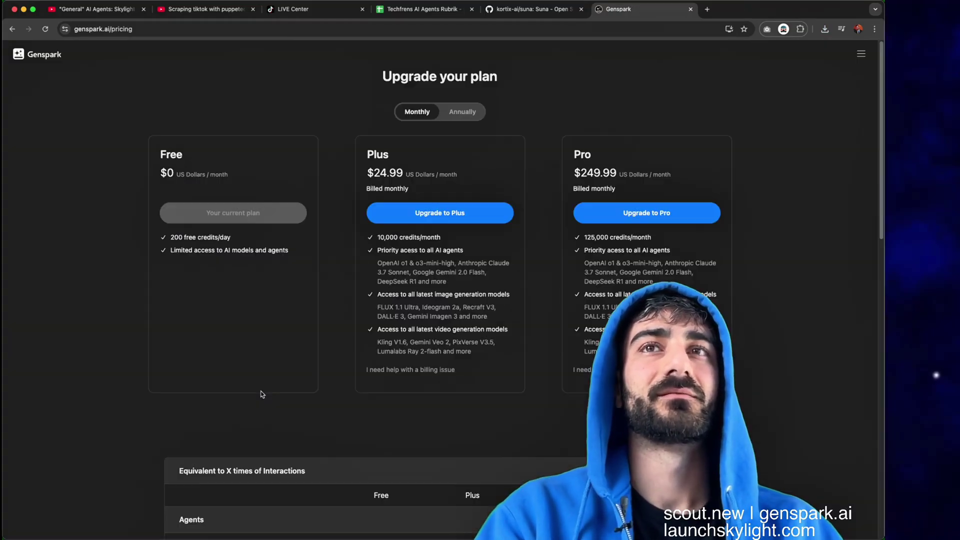
- In the rubric, change the Works heading to "Works?" and enter "not really" for Suna in that column
{"action": "left_click", "coordinate": [436, 14]}
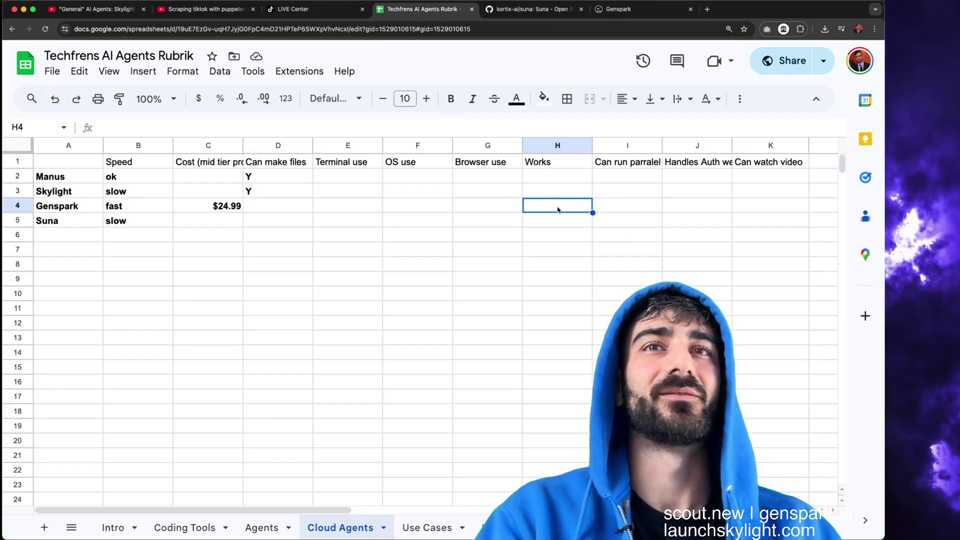
{"action": "left_click", "coordinate": [555, 218]}
{"action": "type", "text": "not really"}
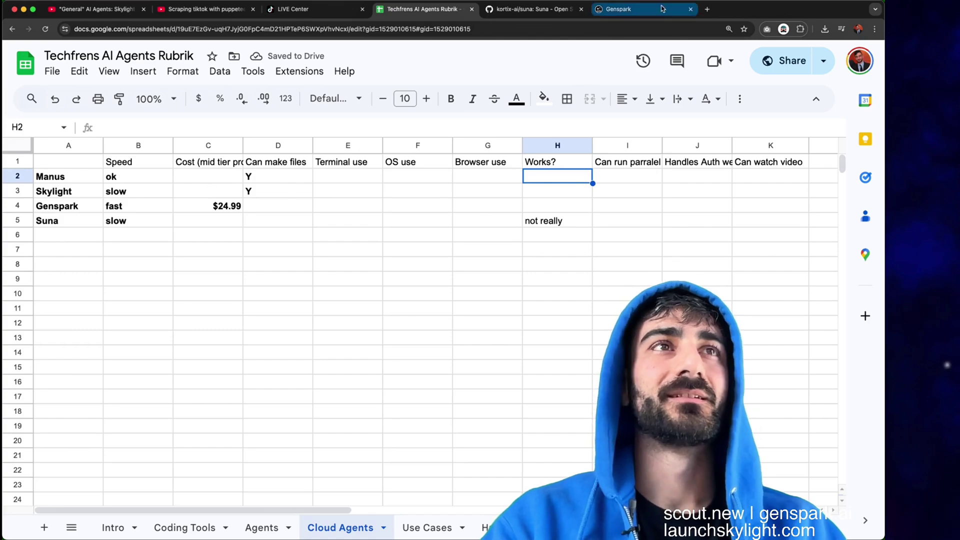
- Open manus.im in a new tab, show its upgrade plans and copy the Manus Starter monthly price
{"action": "left_click", "coordinate": [707, 9]}
{"action": "type", "text": "manus.im"}
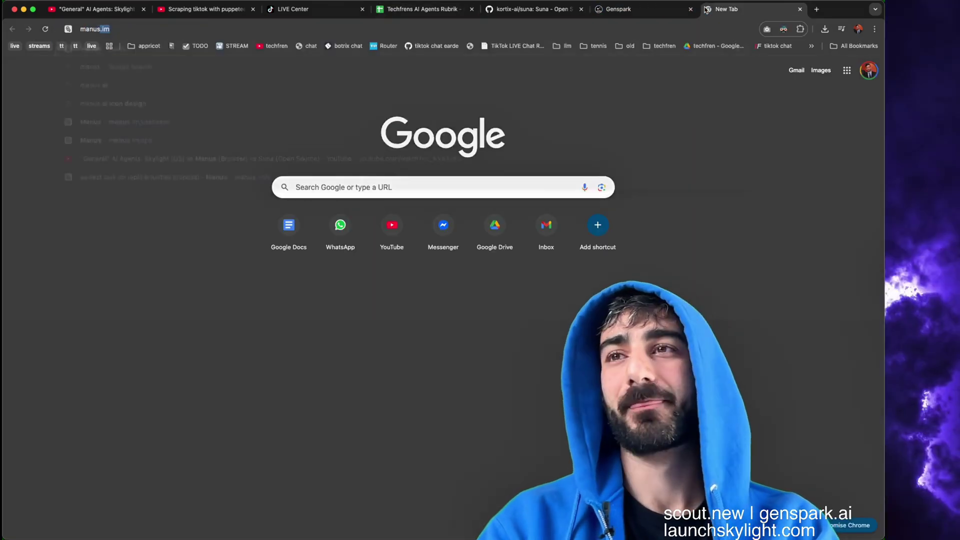
{"action": "key", "text": "Return"}
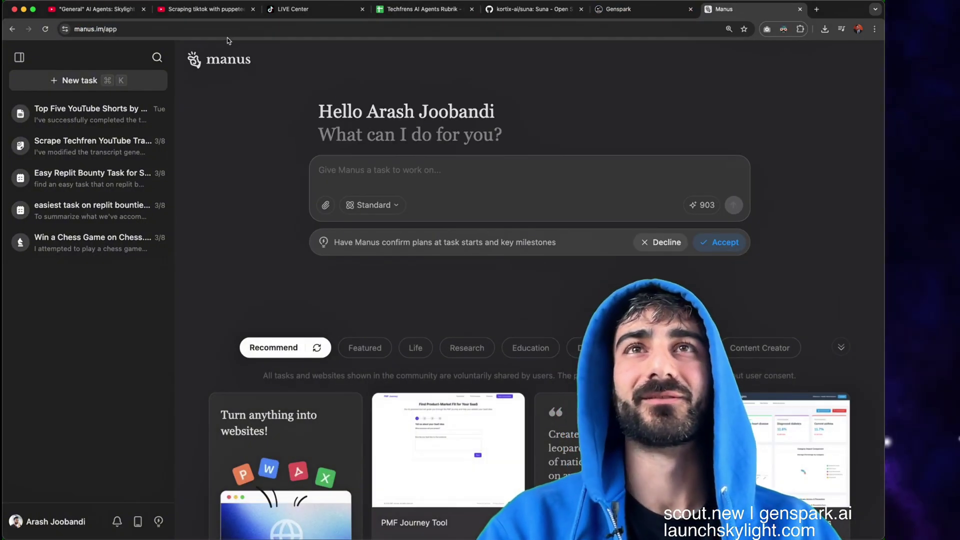
{"action": "left_click", "coordinate": [83, 523]}
{"action": "left_click", "coordinate": [150, 295]}
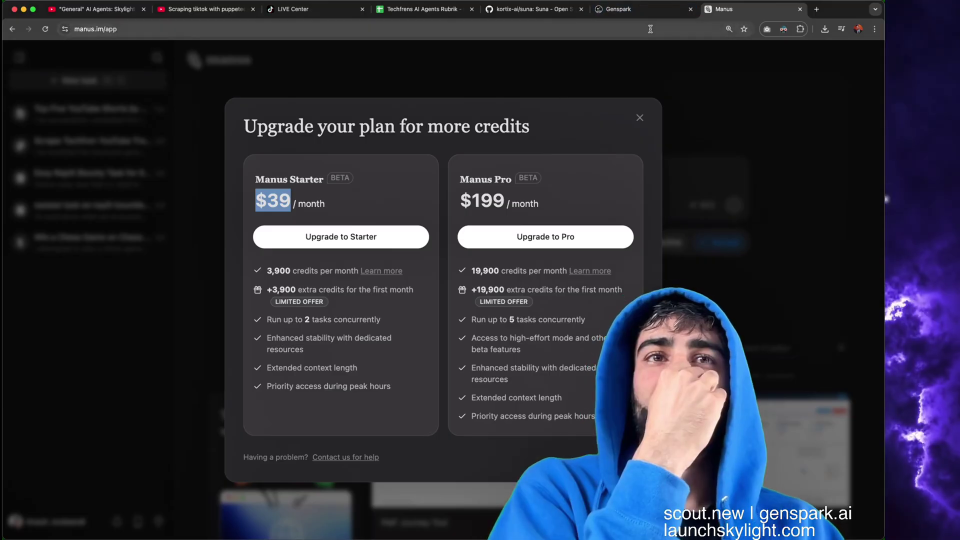
- Enter the $39 Manus Starter price in the rubric's cost column
{"action": "left_click", "coordinate": [644, 14]}
{"action": "left_click", "coordinate": [417, 9]}
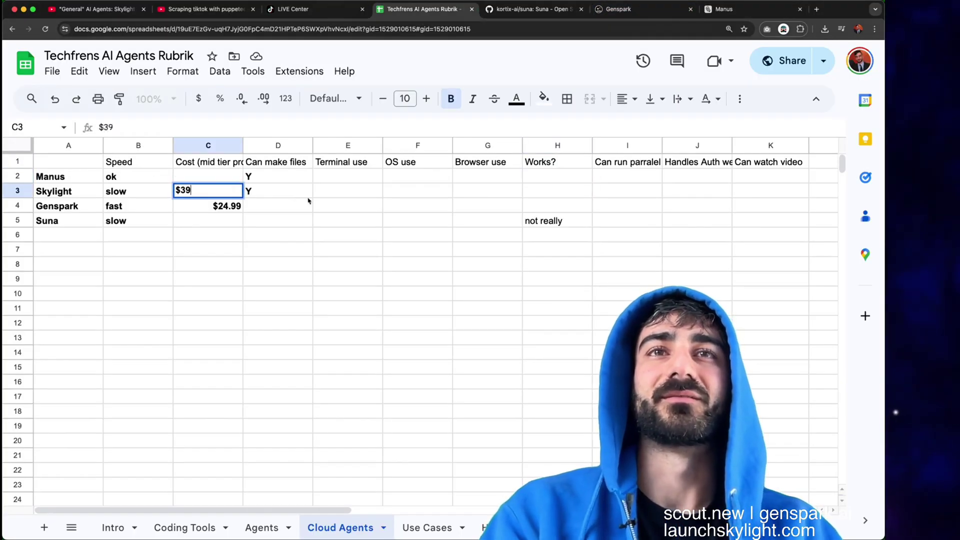
{"action": "left_click", "coordinate": [352, 210]}
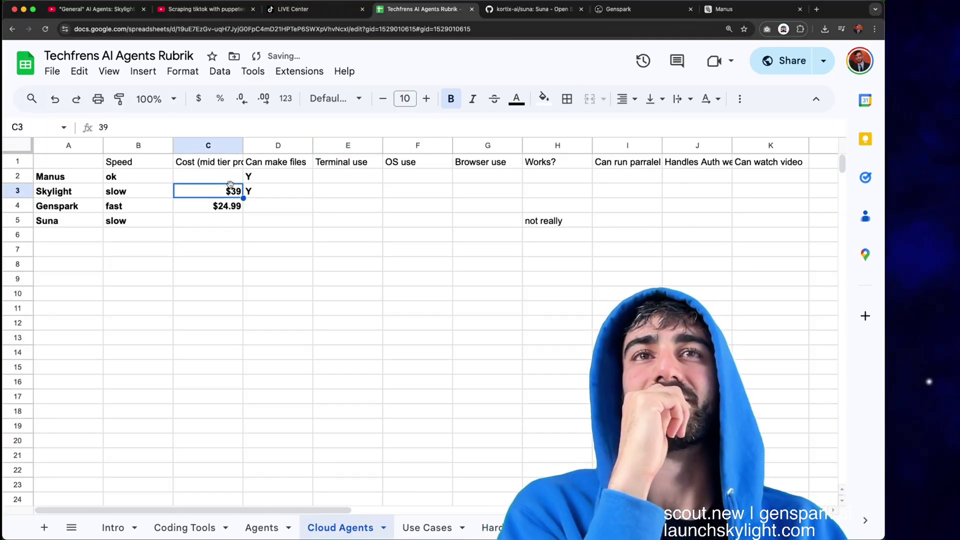
- Find the Pro plan's monthly price on Skylight's pricing page and enter $40 as its cost in C3 of the rubric
{"action": "key", "text": "super+t"}
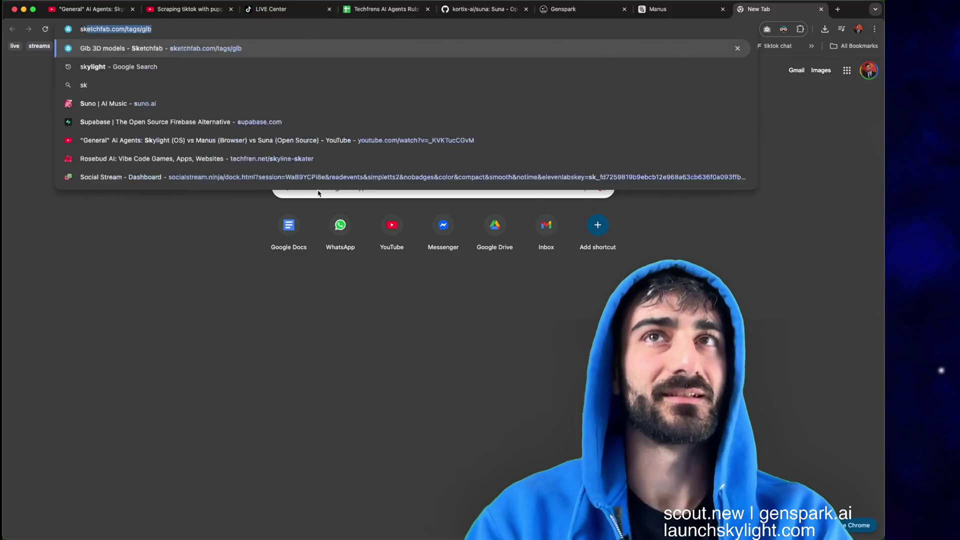
{"action": "type", "text": "skylight"}
{"action": "key", "text": "Return"}
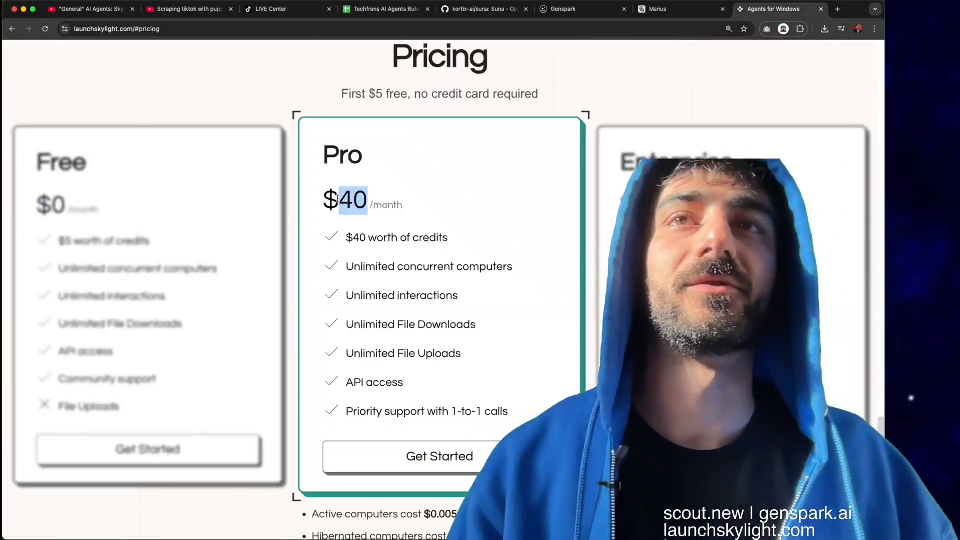
{"action": "left_click_drag", "start_coordinate": [337, 199], "coordinate": [326, 195]}
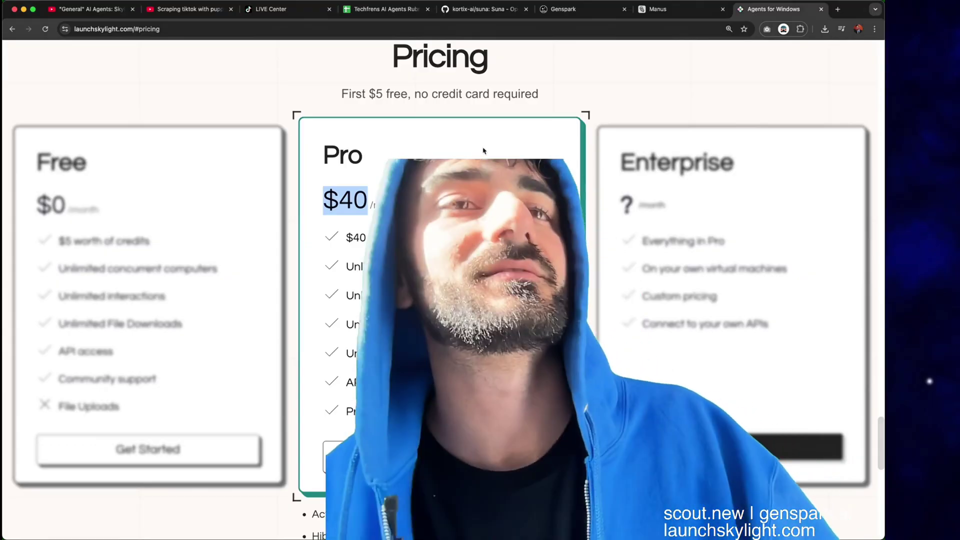
{"action": "key", "text": "super+w"}
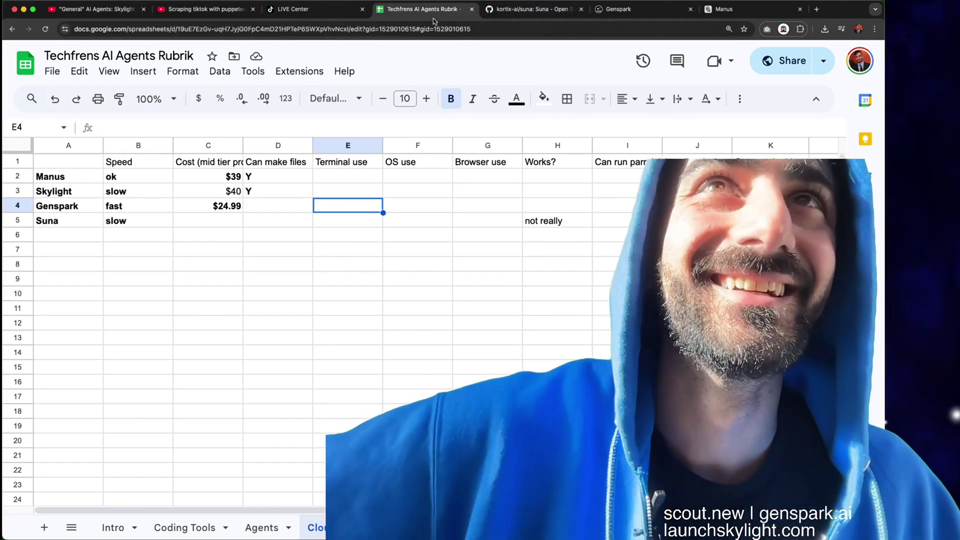
- Enter "?" as Suna's cost in C5
{"action": "left_click", "coordinate": [229, 220]}
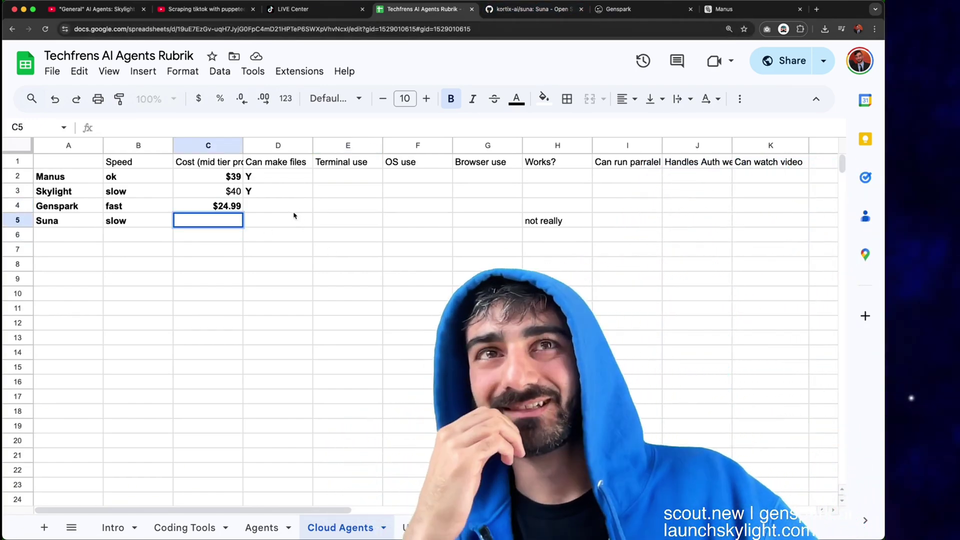
{"action": "type", "text": "?"}
{"action": "key", "text": "Return"}
{"action": "left_click", "coordinate": [247, 413]}
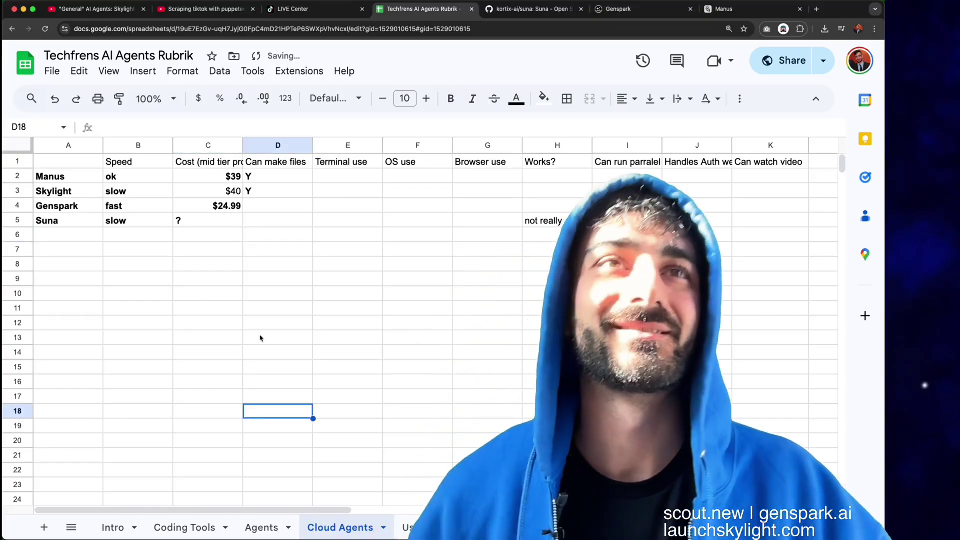
- Rate OS use as N for Manus and Y for Skylight, and Browser use as Y for both
{"action": "left_click", "coordinate": [448, 192]}
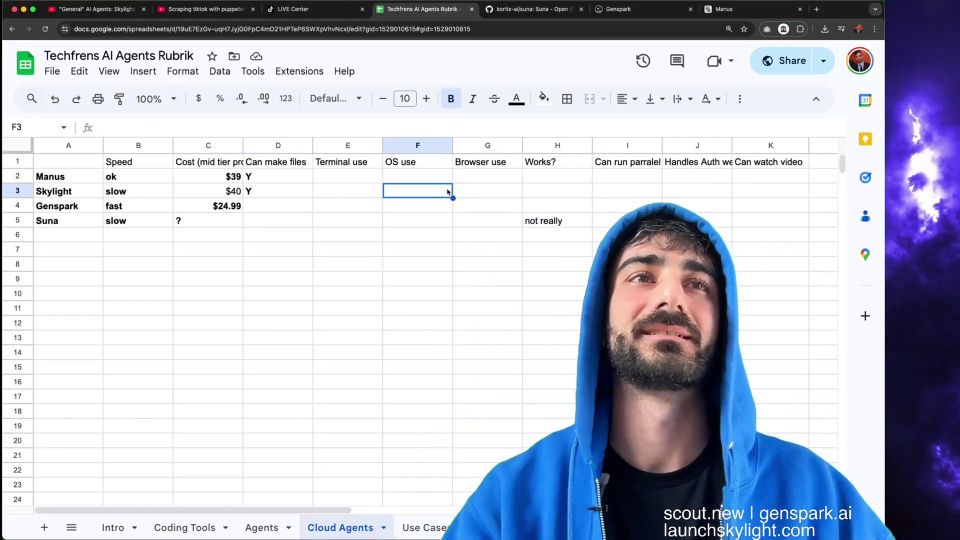
{"action": "type", "text": "U"}
{"action": "key", "text": "BackSpace"}
{"action": "key", "text": "Tab"}
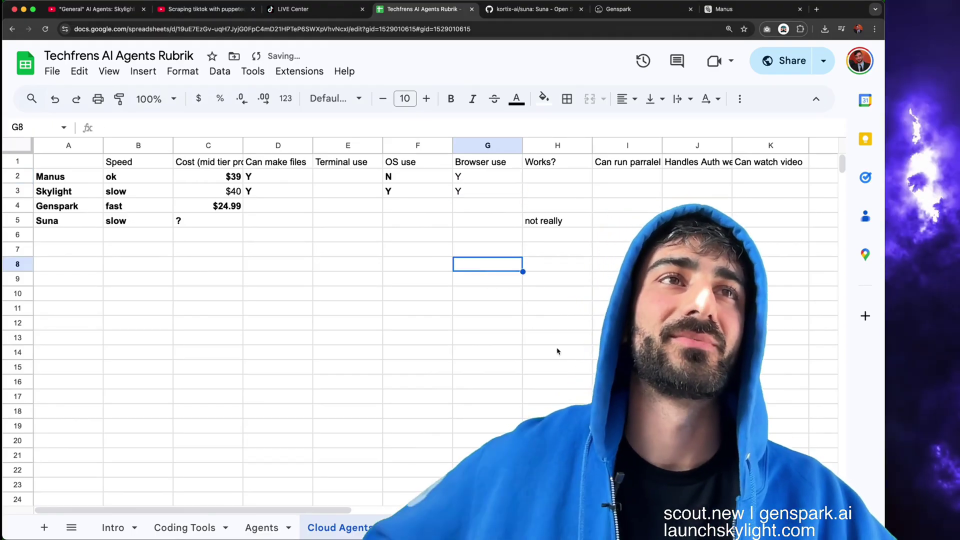
- Rate Terminal use as "Y" for Manus in E2 and "Y (OS)" for Skylight in E3
{"action": "left_click", "coordinate": [348, 181]}
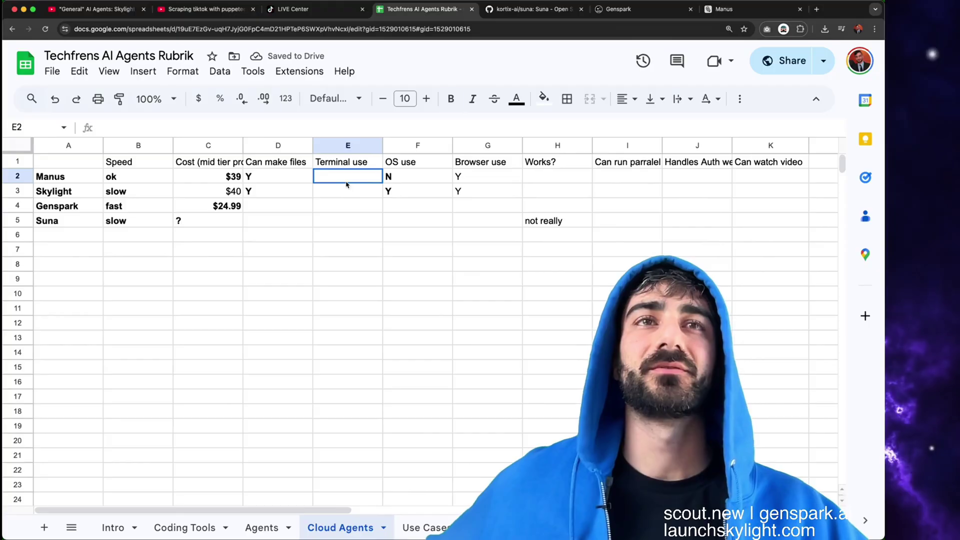
{"action": "type", "text": "Y"}
{"action": "key", "text": "Return"}
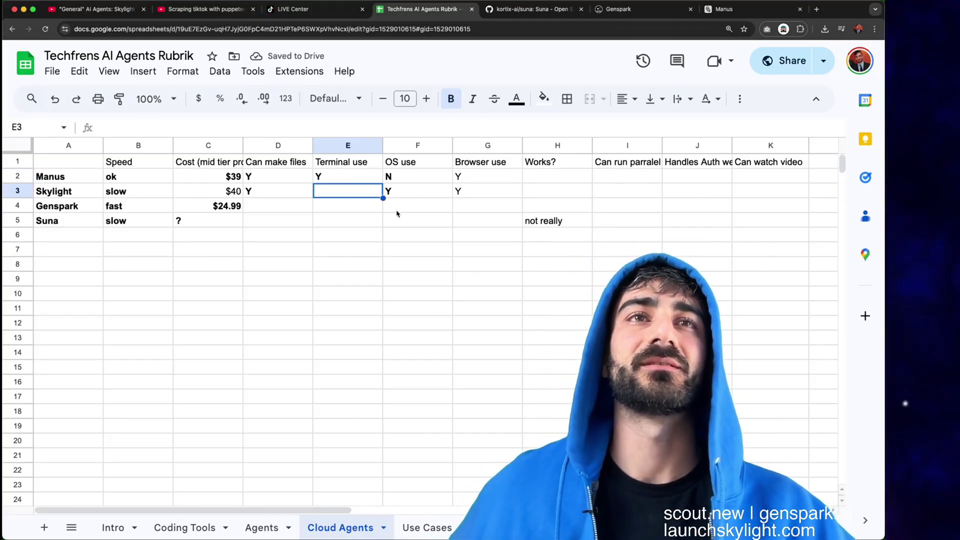
{"action": "type", "text": "Y"}
{"action": "left_click", "coordinate": [420, 227]}
{"action": "double_click", "coordinate": [371, 191]}
{"action": "type", "text": "(OS)"}
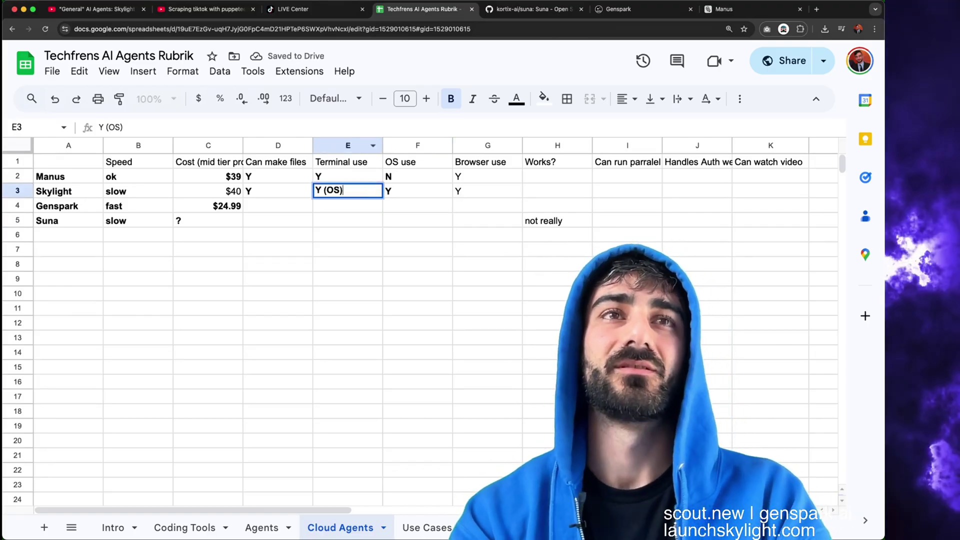
{"action": "double_click", "coordinate": [469, 191]}
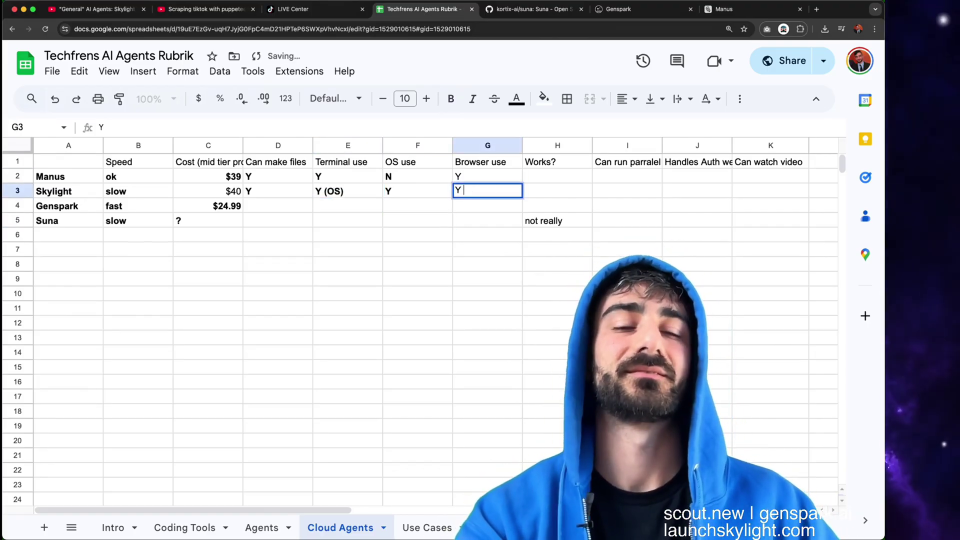
- Compare the prices and monthly credits of Manus's plans with Genspark's annually billed plans
{"action": "left_click", "coordinate": [726, 9]}
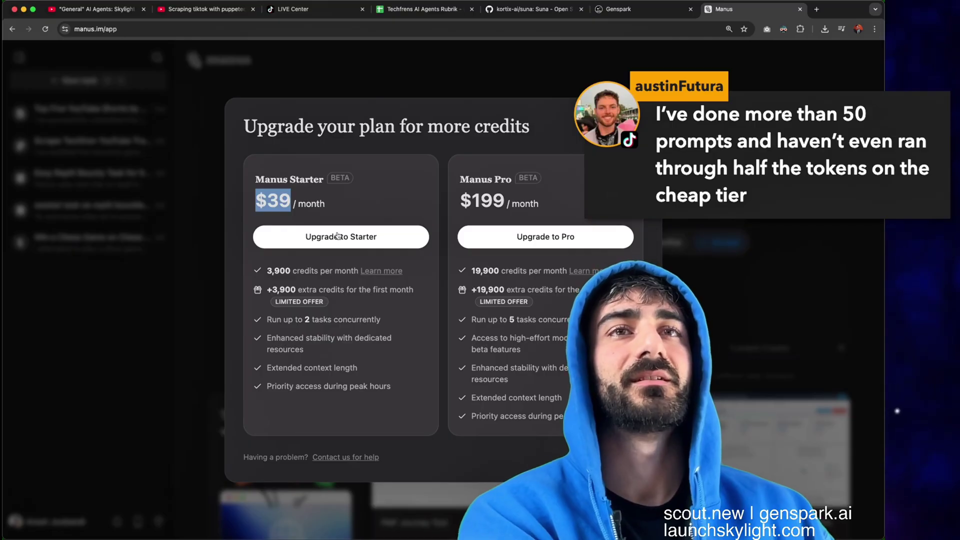
{"action": "left_click_drag", "start_coordinate": [267, 271], "coordinate": [293, 271]}
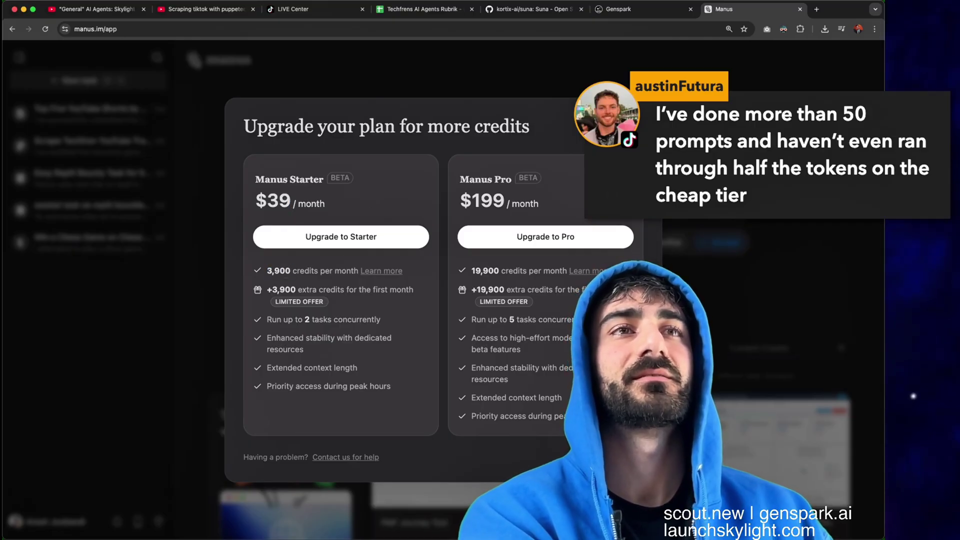
{"action": "left_click", "coordinate": [635, 7]}
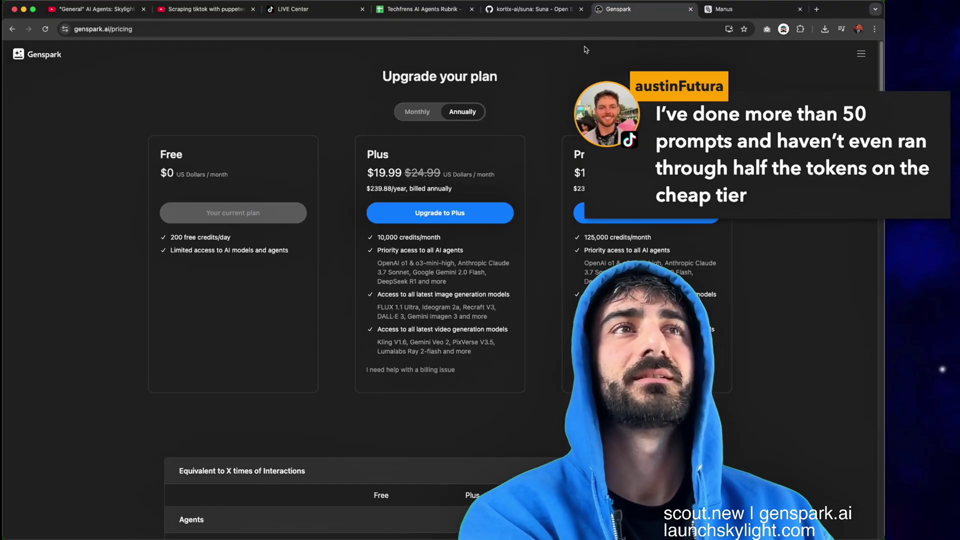
{"action": "left_click", "coordinate": [720, 9]}
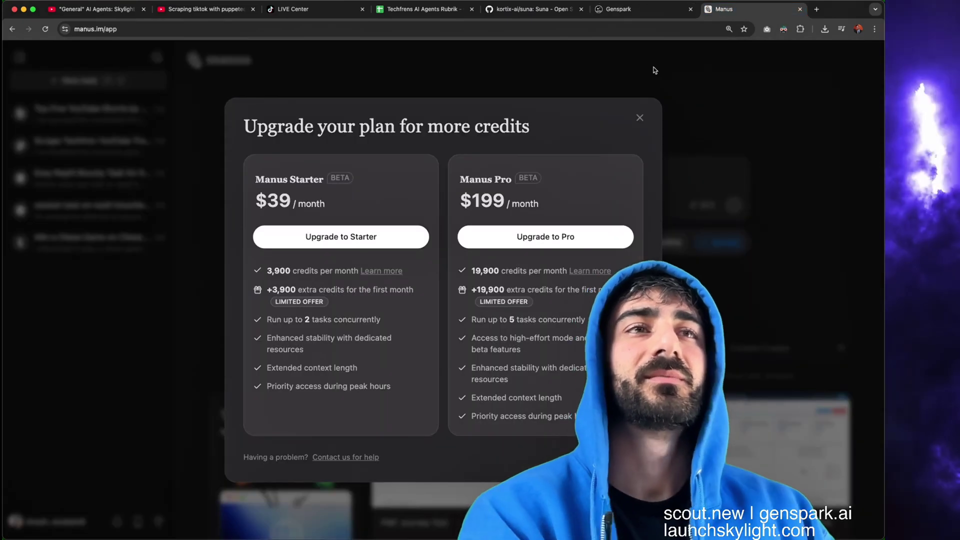
- Close the Manus upgrade plans, open the Top Five YouTube Shorts task and check the account's credit usage
{"action": "left_click", "coordinate": [640, 118]}
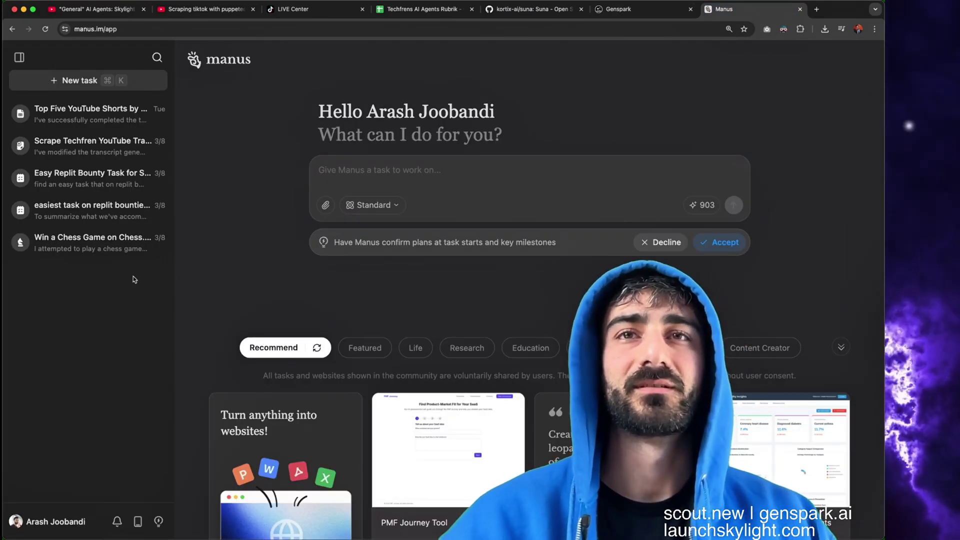
{"action": "left_click", "coordinate": [141, 116]}
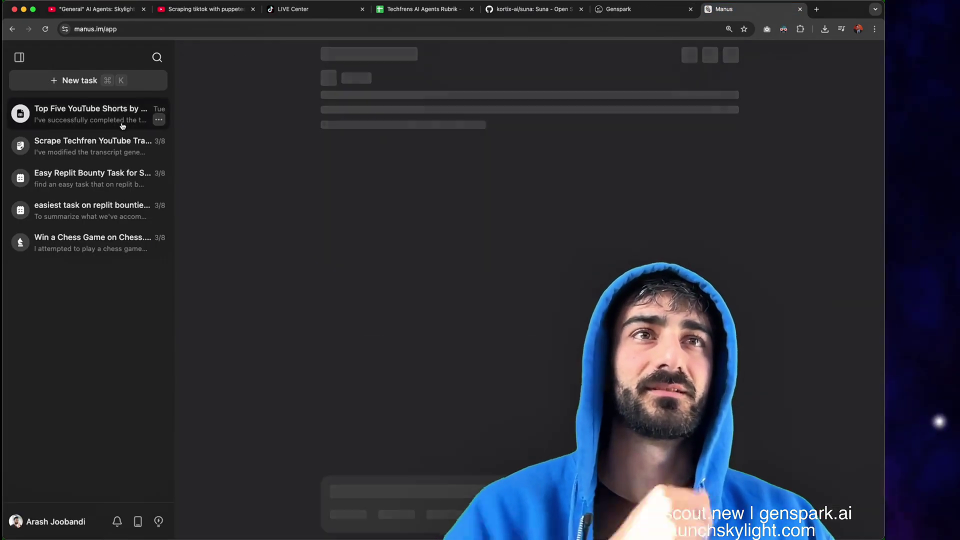
{"action": "left_click", "coordinate": [47, 522]}
{"action": "left_click", "coordinate": [145, 326]}
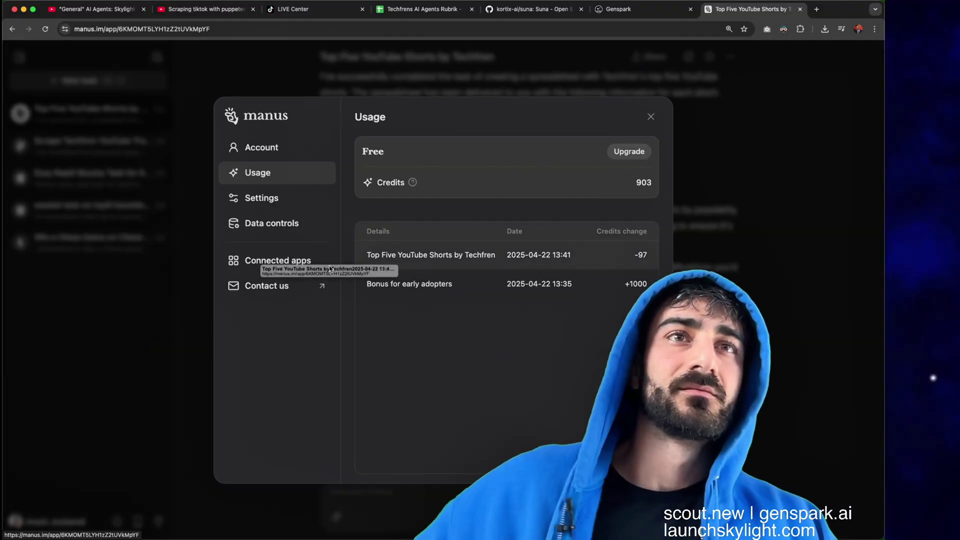
- Open the Top Five YouTube Shorts task from the usage list and examine its techfren_top_shorts.xlsx spreadsheet
{"action": "left_click", "coordinate": [386, 260]}
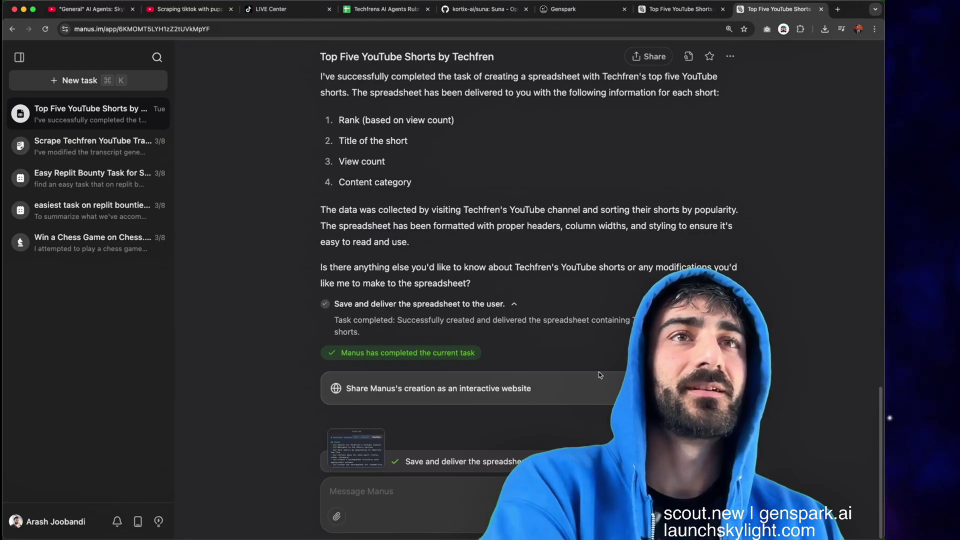
{"action": "scroll", "coordinate": [783, 380], "scroll_direction": "up", "scroll_amount": 5}
{"action": "left_click", "coordinate": [408, 168]}
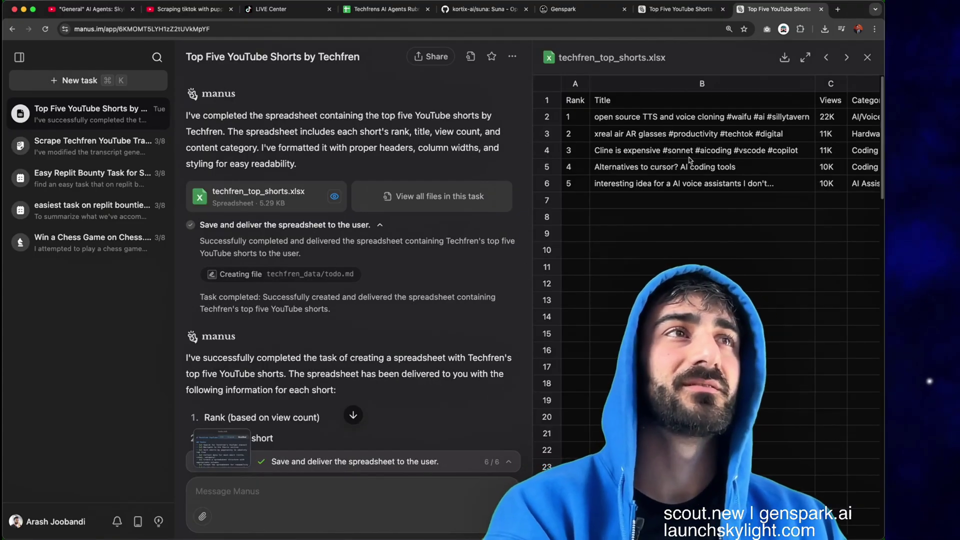
{"action": "left_click_drag", "start_coordinate": [690, 157], "coordinate": [844, 140]}
{"action": "left_click", "coordinate": [828, 155]}
{"action": "key", "text": "Right"}
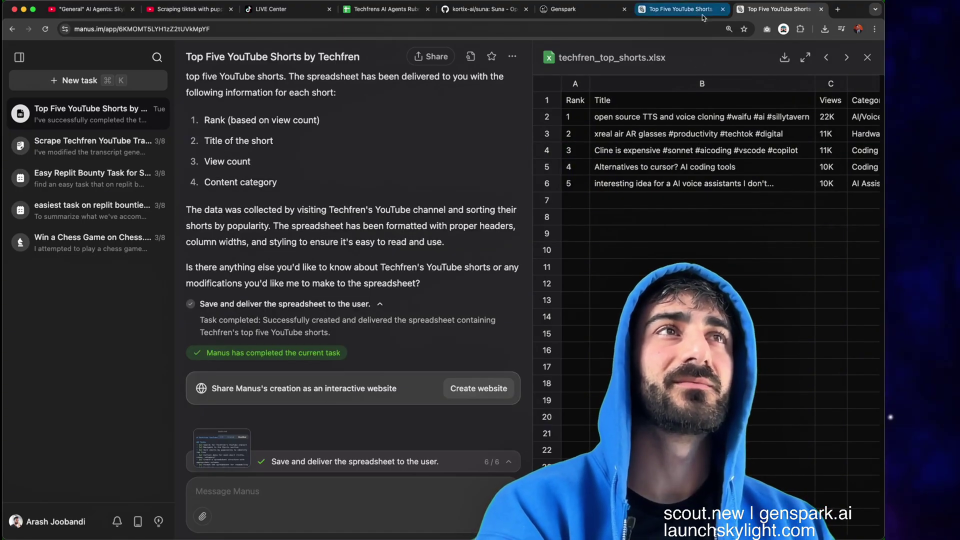
- Compare the credits Manus used for the Shorts task with the credits in Genspark's plans
{"action": "left_click", "coordinate": [705, 12]}
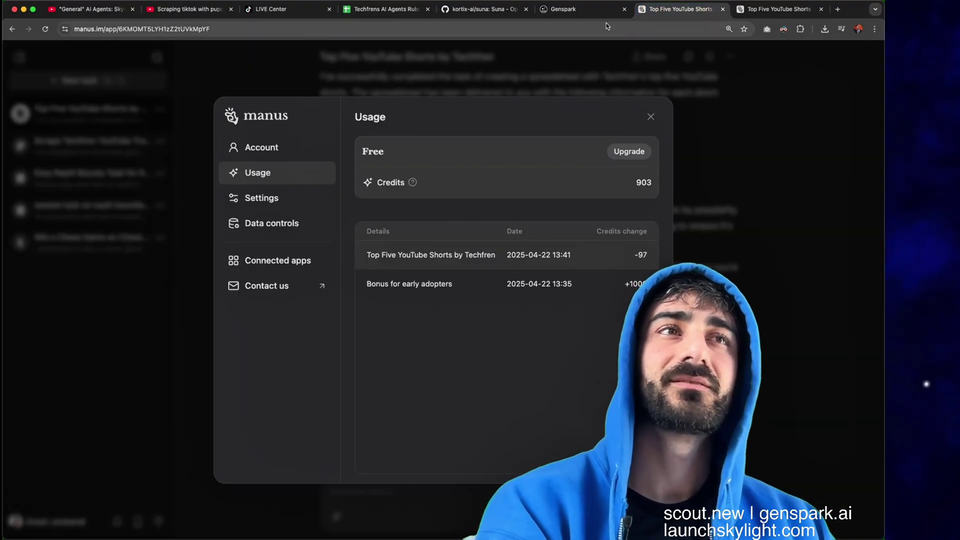
{"action": "left_click", "coordinate": [584, 12]}
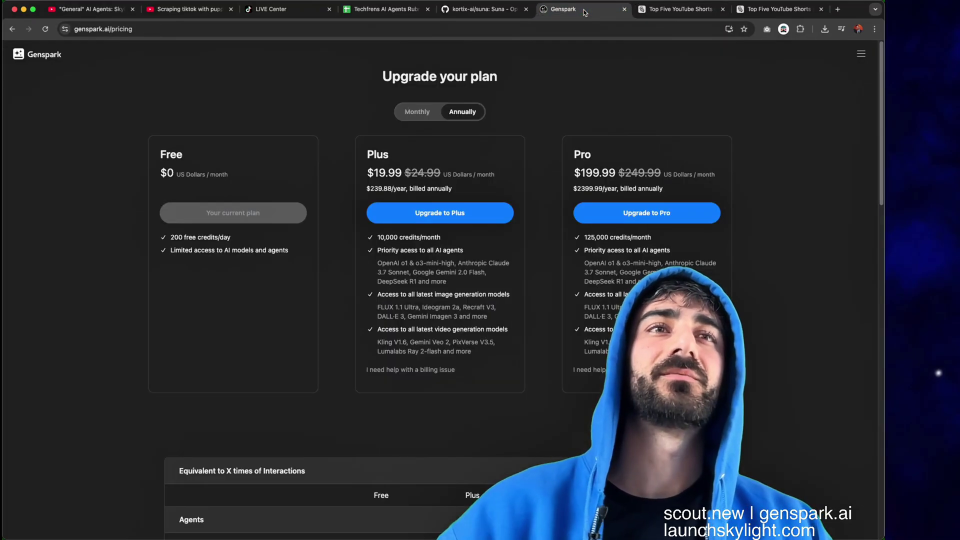
{"action": "left_click", "coordinate": [675, 10]}
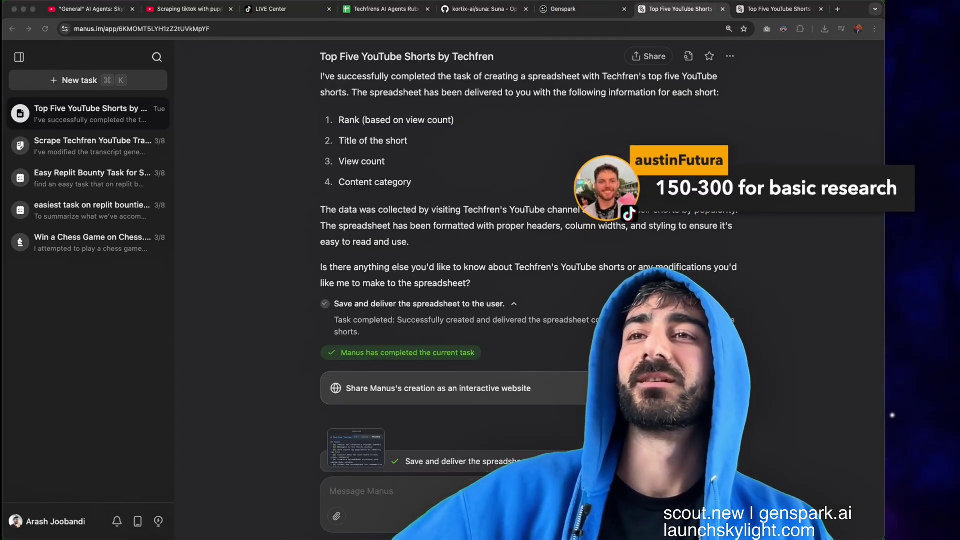
{"action": "left_click", "coordinate": [591, 11]}
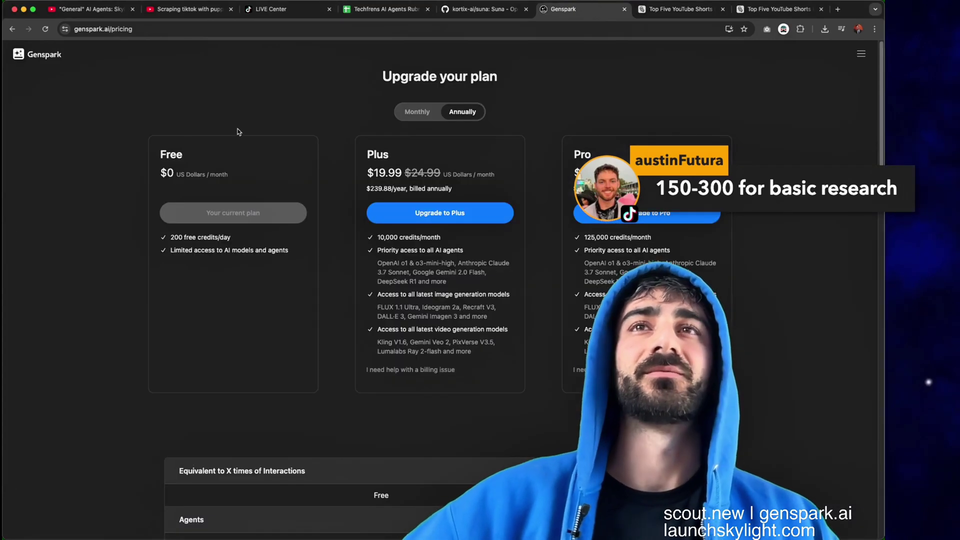
- Go to Genspark's Super Agent, dismiss the upgrade offer and open the earlier Excel spreadsheet task from the personal history
{"action": "key", "text": "super+Left"}
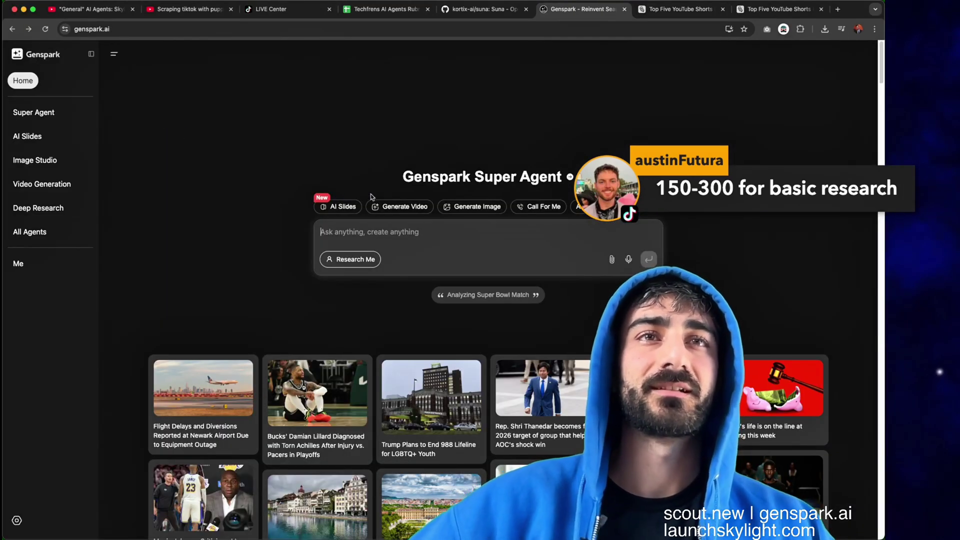
{"action": "left_click", "coordinate": [47, 114]}
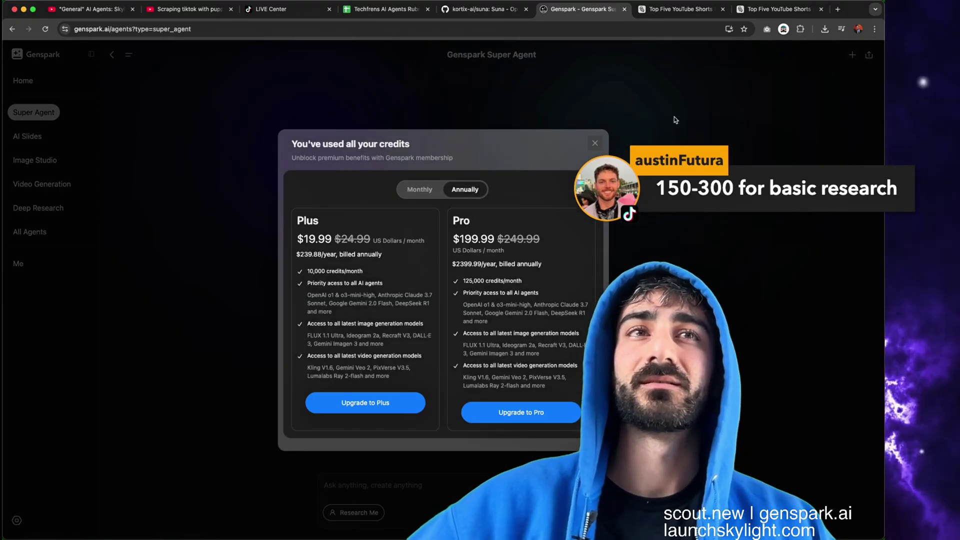
{"action": "left_click", "coordinate": [596, 143]}
{"action": "left_click", "coordinate": [20, 264]}
{"action": "left_click", "coordinate": [391, 234]}
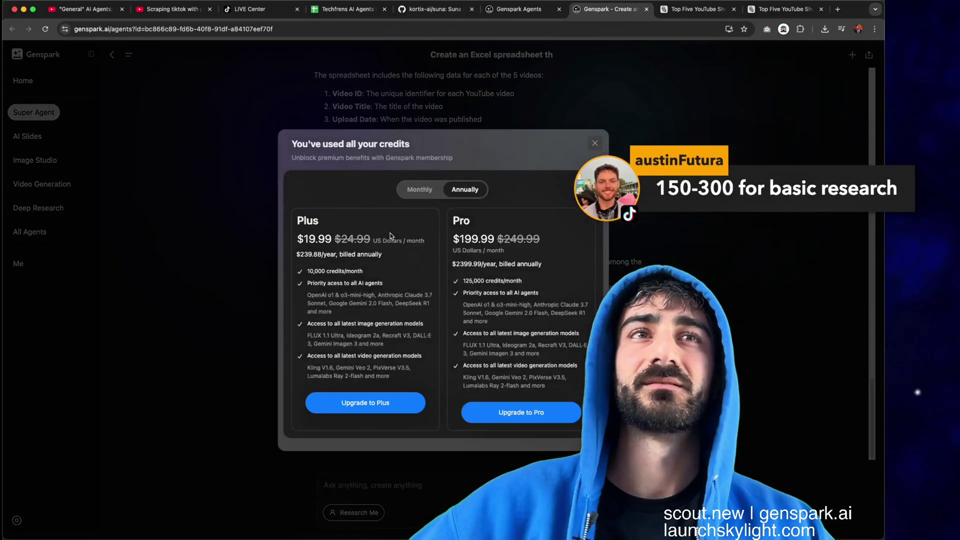
{"action": "scroll", "coordinate": [353, 437], "scroll_direction": "up", "scroll_amount": 10}
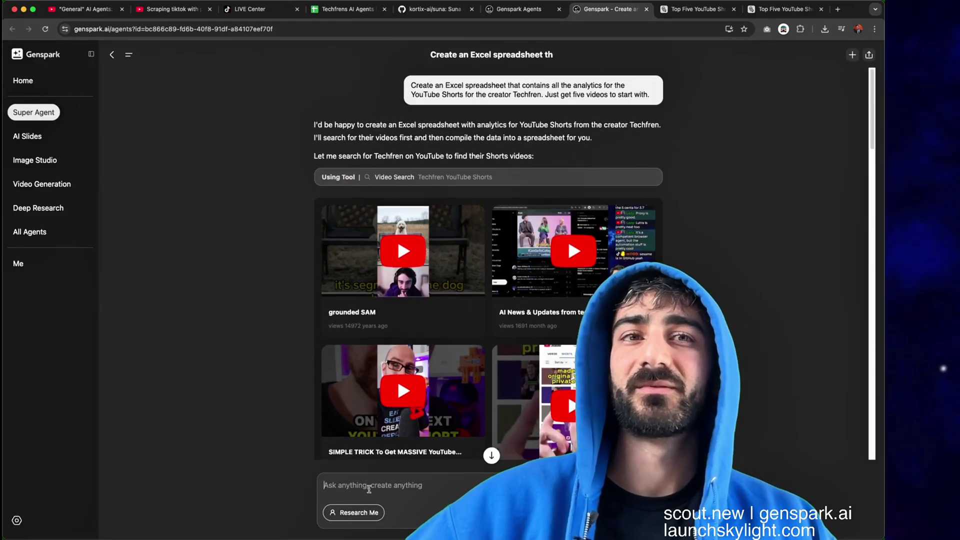
{"action": "left_click", "coordinate": [352, 517]}
{"action": "left_click_drag", "start_coordinate": [497, 261], "coordinate": [371, 251]}
{"action": "left_click", "coordinate": [355, 283]}
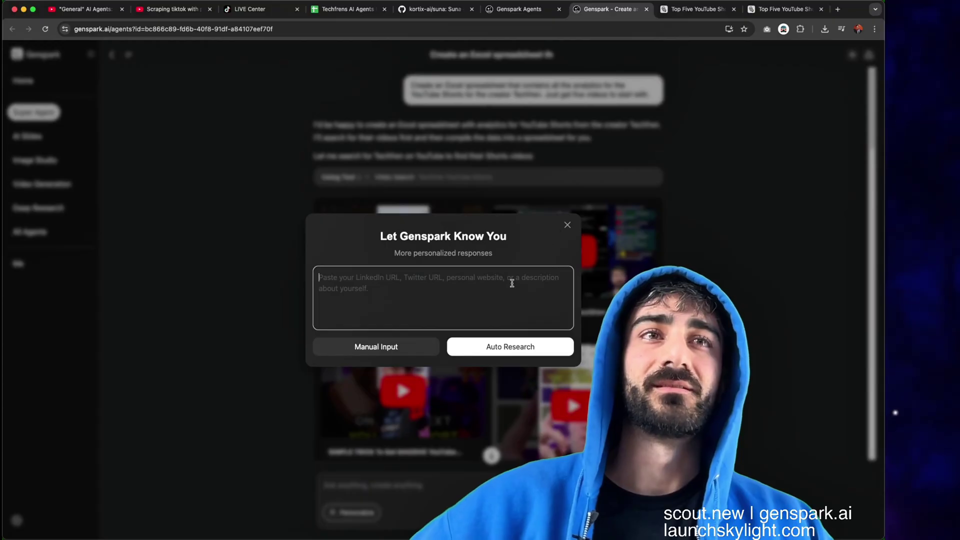
{"action": "left_click", "coordinate": [567, 225]}
- Examine Genspark's Deep Research and Video Generation pages and its list of advanced agents, then return to its home page
{"action": "left_click", "coordinate": [40, 208]}
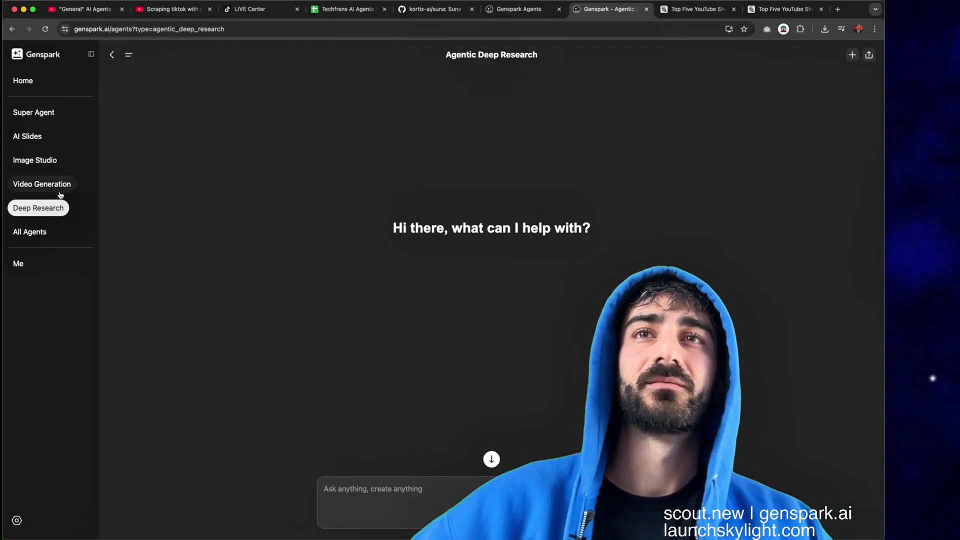
{"action": "left_click", "coordinate": [42, 184]}
{"action": "left_click", "coordinate": [48, 232]}
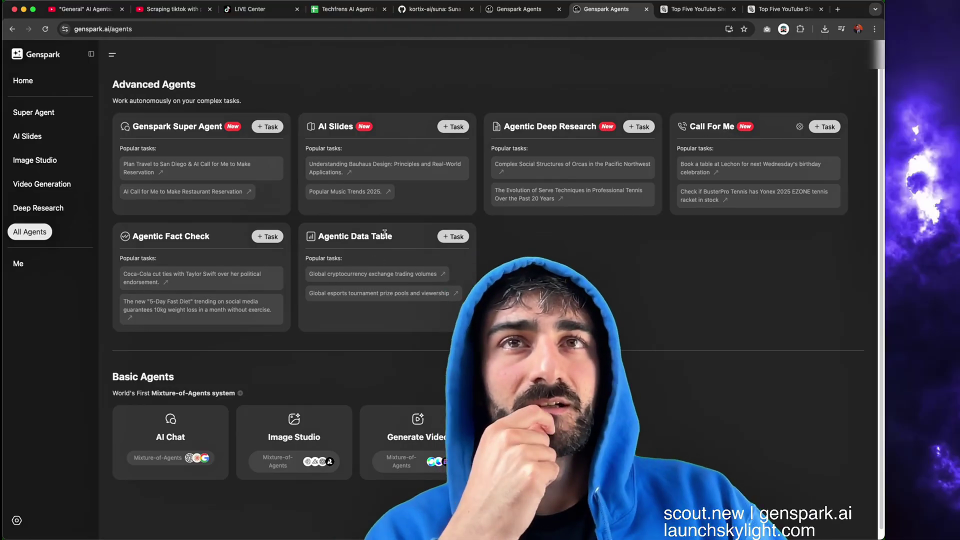
{"action": "left_click_drag", "start_coordinate": [392, 236], "coordinate": [343, 236]}
{"action": "left_click_drag", "start_coordinate": [212, 236], "coordinate": [155, 238]}
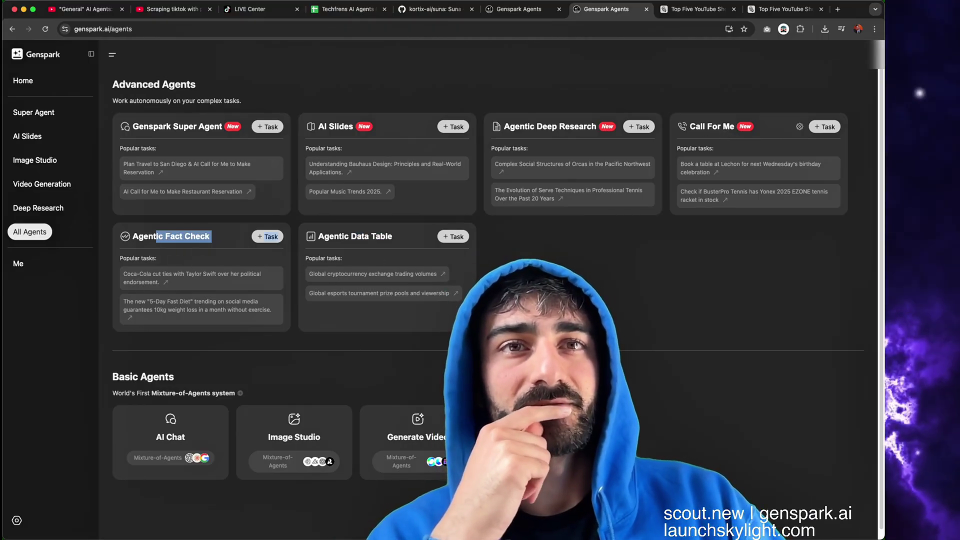
{"action": "left_click", "coordinate": [155, 238]}
{"action": "scroll", "coordinate": [155, 237], "scroll_direction": "down", "scroll_amount": 1}
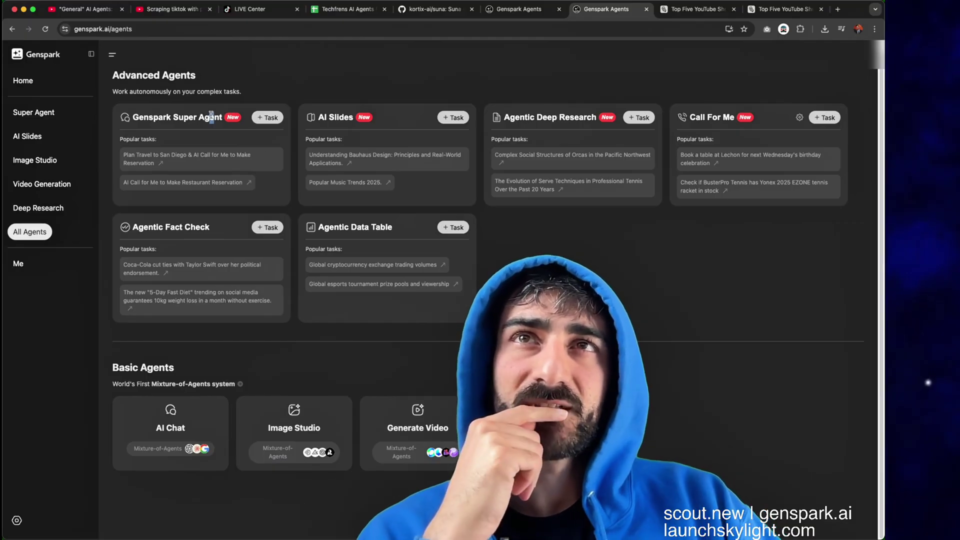
{"action": "left_click", "coordinate": [45, 51]}
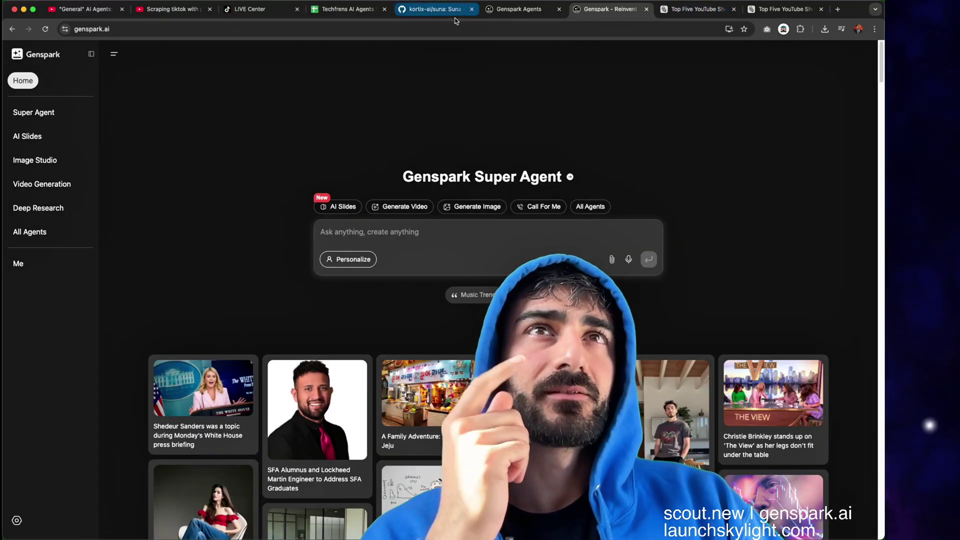
- Add Scout as a new agent in cell A6 of the Cloud Agents rubric sheet
{"action": "left_click", "coordinate": [326, 15]}
{"action": "double_click", "coordinate": [54, 233]}
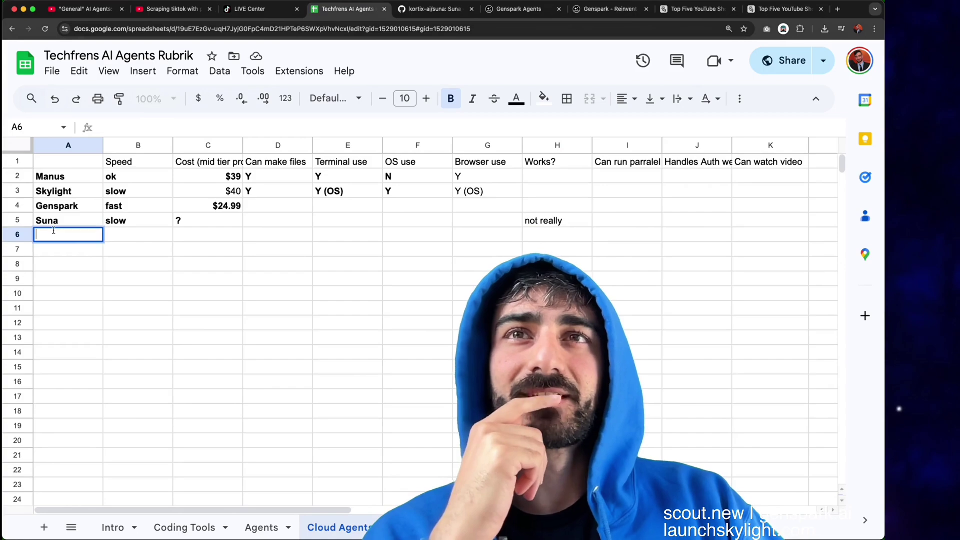
{"action": "key", "text": "Return"}
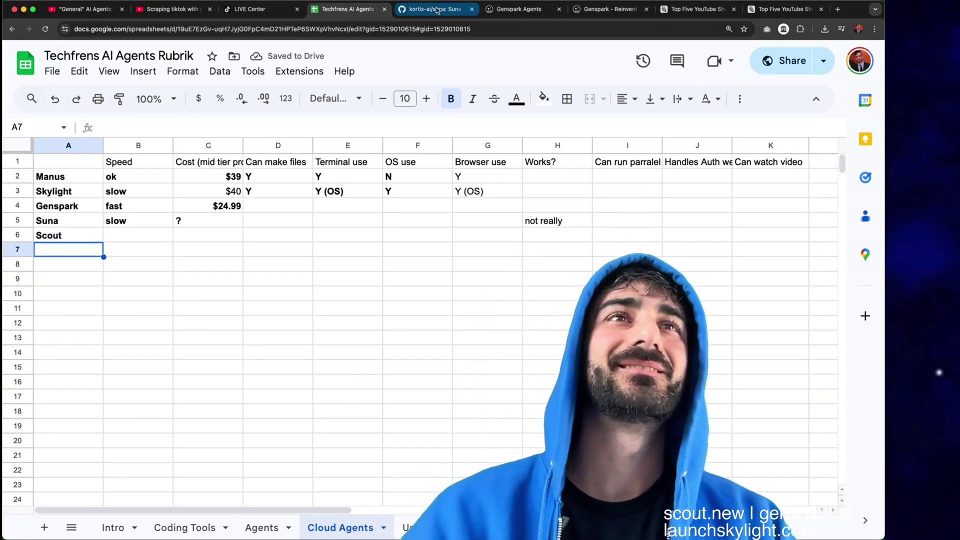
- Open scout.new in place of the Suna GitHub page and switch Scout's appearance to Dark
{"action": "left_click", "coordinate": [430, 9]}
{"action": "left_click", "coordinate": [428, 29]}
{"action": "type", "text": "sco"}
{"action": "key", "text": "BackSpace"}
{"action": "key", "text": "BackSpace"}
{"action": "type", "text": "out"}
{"action": "key", "text": "Return"}
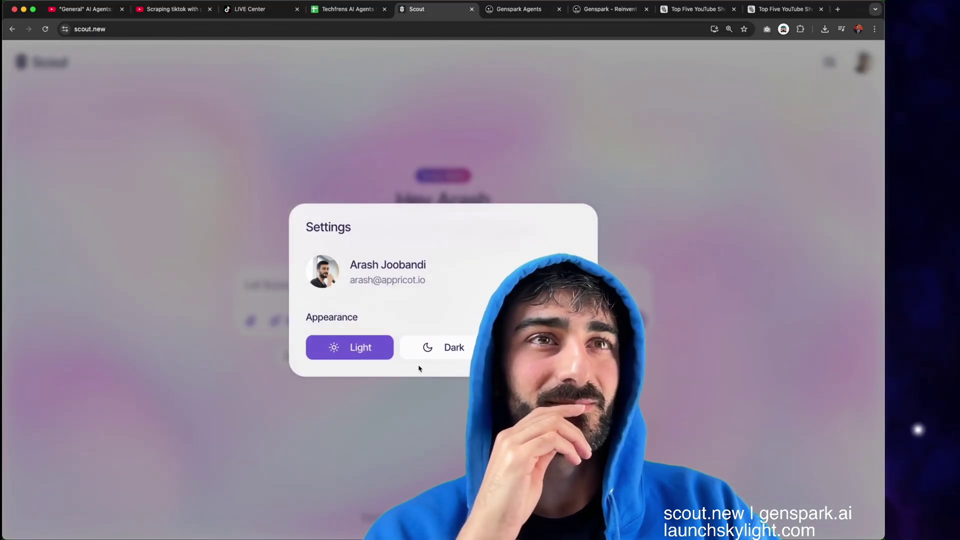
{"action": "left_click", "coordinate": [445, 347]}
{"action": "left_click", "coordinate": [690, 285]}
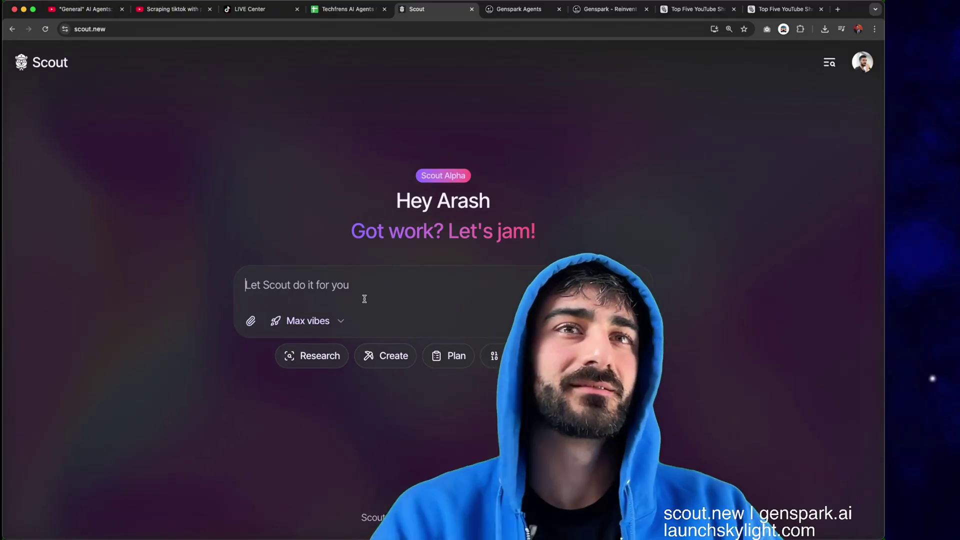
- Submit the previously copied prompt to Scout asking for an Excel spreadsheet of analytics for five Techfren YouTube Shorts
{"action": "key", "text": "super+shift+c"}
{"action": "key", "text": "Down"}
{"action": "key", "text": "Down"}
{"action": "key", "text": "Down"}
{"action": "key", "text": "Down"}
{"action": "key", "text": "Return"}
{"action": "key", "text": "super+v"}
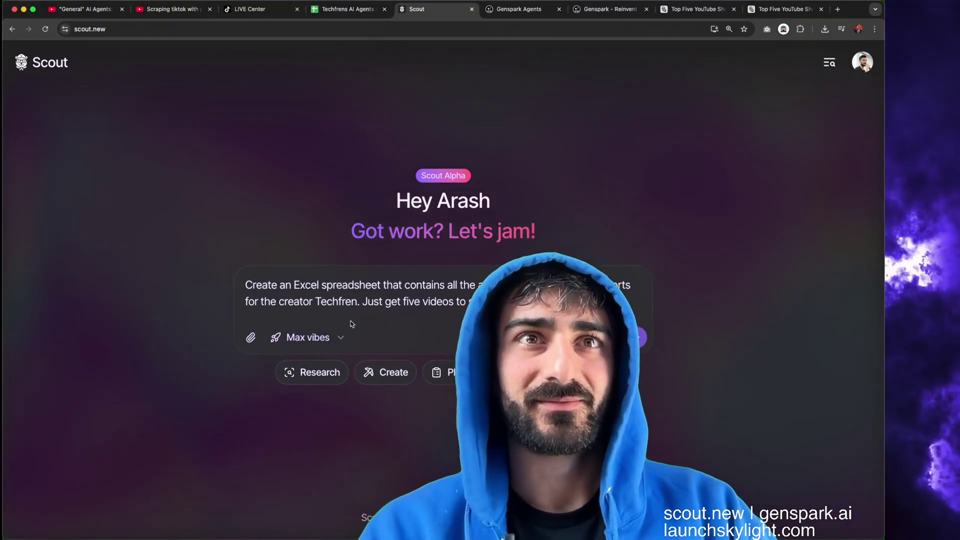
{"action": "left_click", "coordinate": [322, 339]}
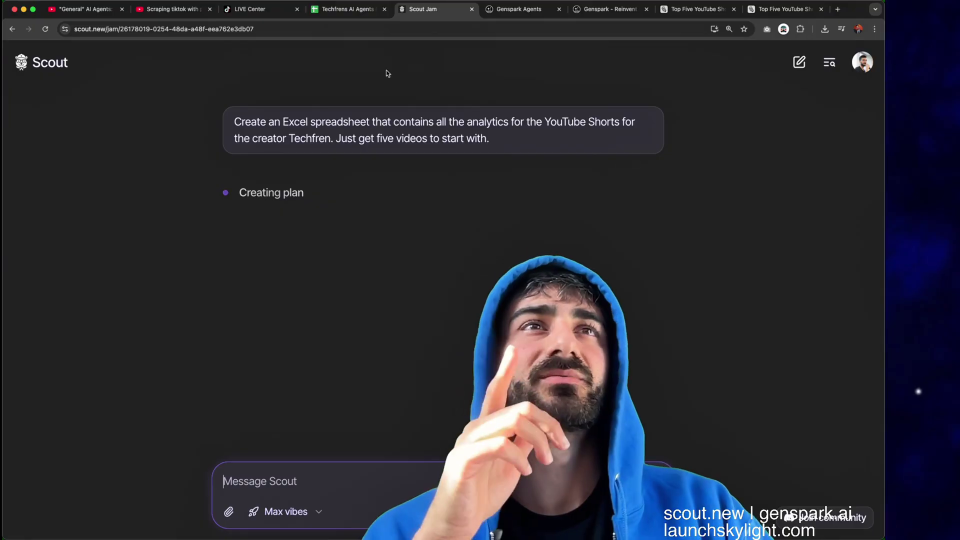
- Open Scout's Speed cell in the rubric sheet for editing and check on Scout's progress
{"action": "key", "text": "ctrl+shift+Tab"}
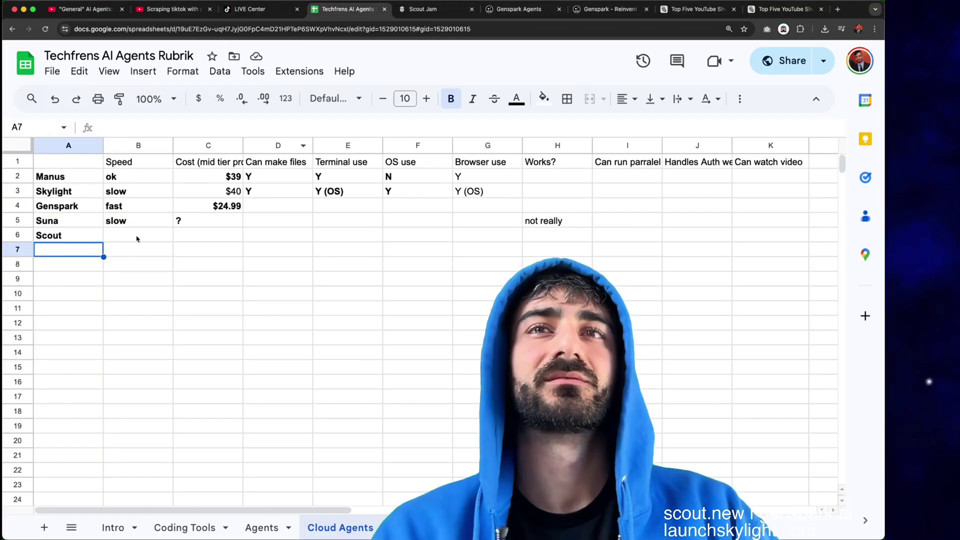
{"action": "double_click", "coordinate": [129, 241]}
{"action": "key", "text": "ctrl+Tab"}
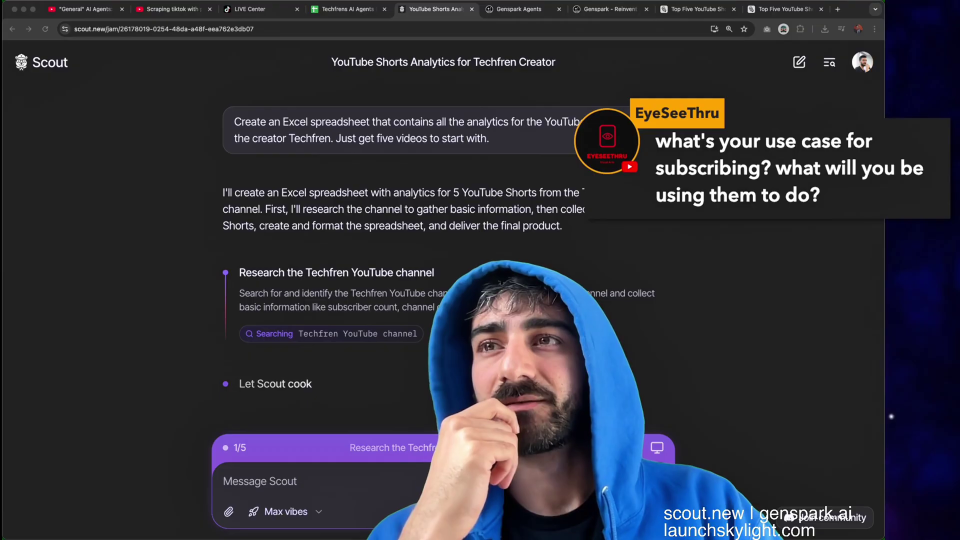
- Open the Top Five YouTube Shorts task in Manus and examine its techfren_top_shorts.xlsx spreadsheet
{"action": "left_click", "coordinate": [688, 11]}
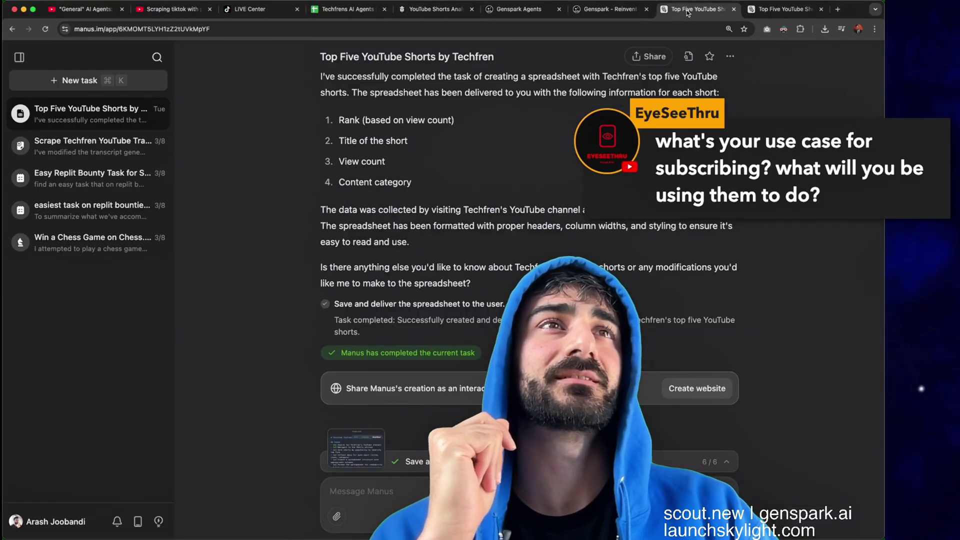
{"action": "scroll", "coordinate": [535, 164], "scroll_direction": "up", "scroll_amount": 6}
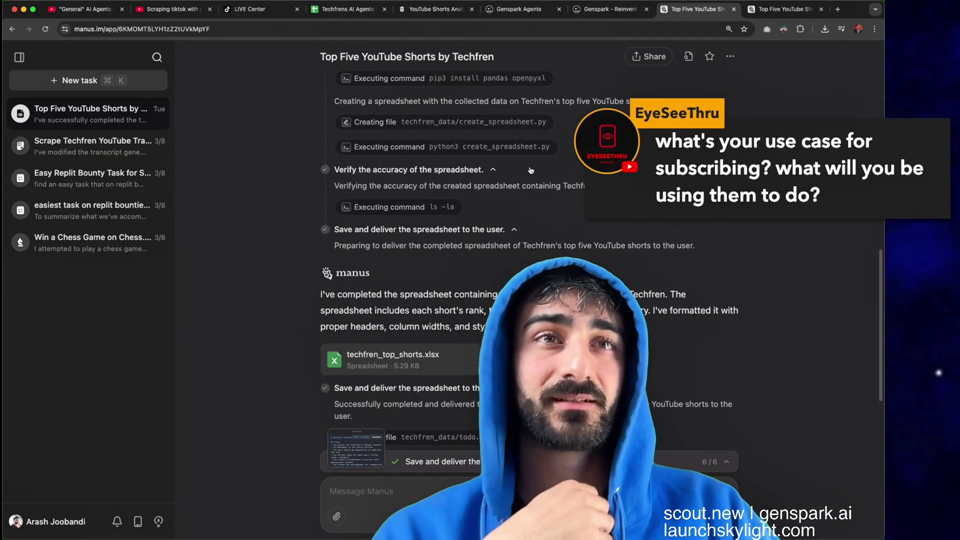
{"action": "left_click", "coordinate": [390, 353]}
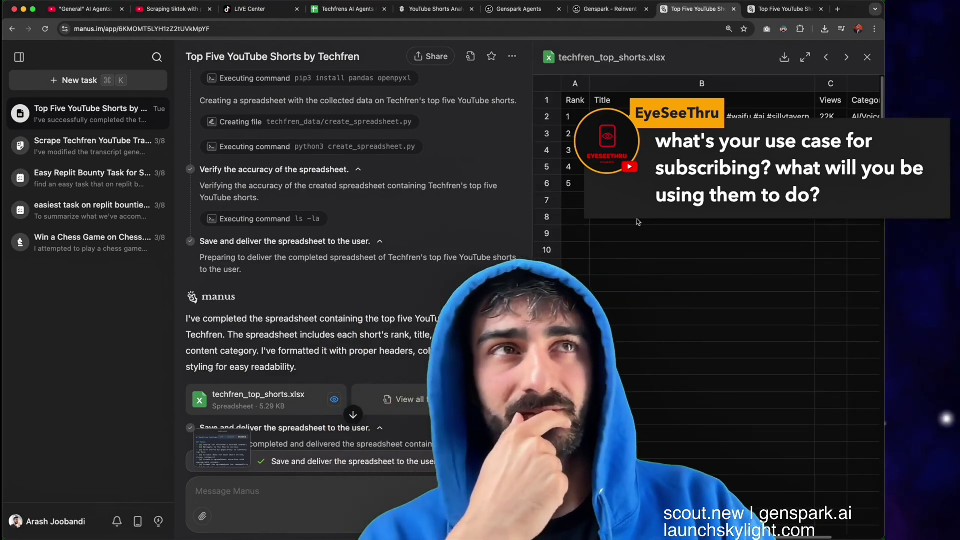
{"action": "scroll", "coordinate": [443, 262], "scroll_direction": "down", "scroll_amount": 10}
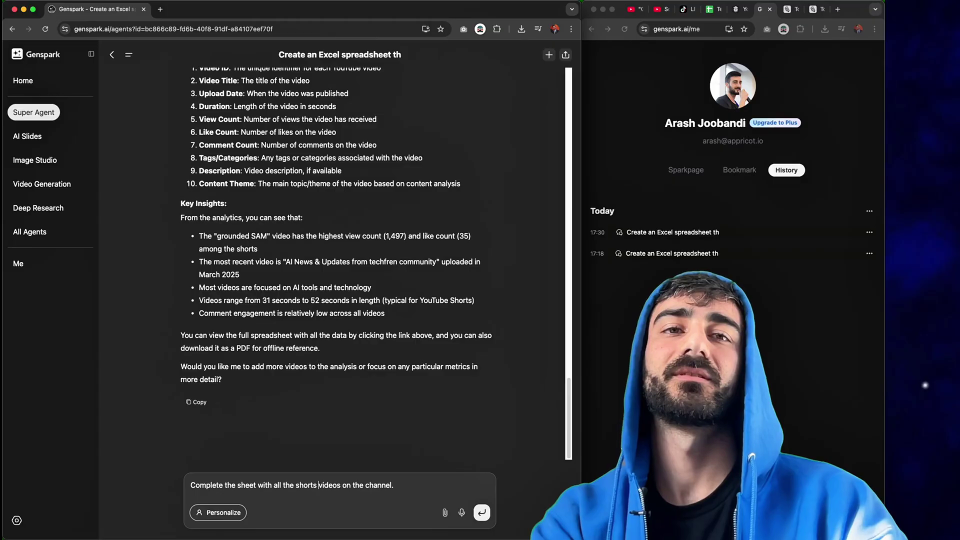
- Ask Genspark to "Complete the sheet with all the shorts videos on the channel." and follow its progress
{"action": "key", "text": "Return"}
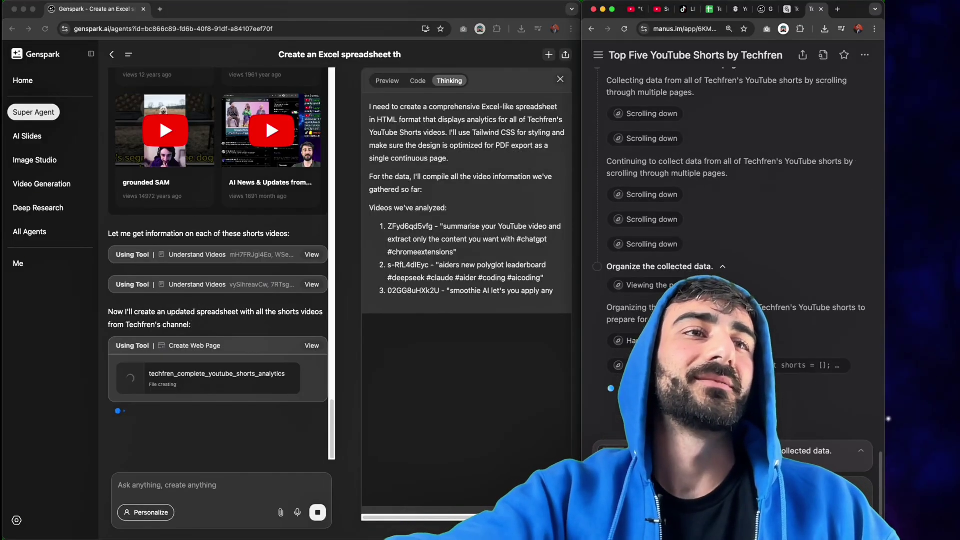
{"action": "left_click", "coordinate": [238, 329]}
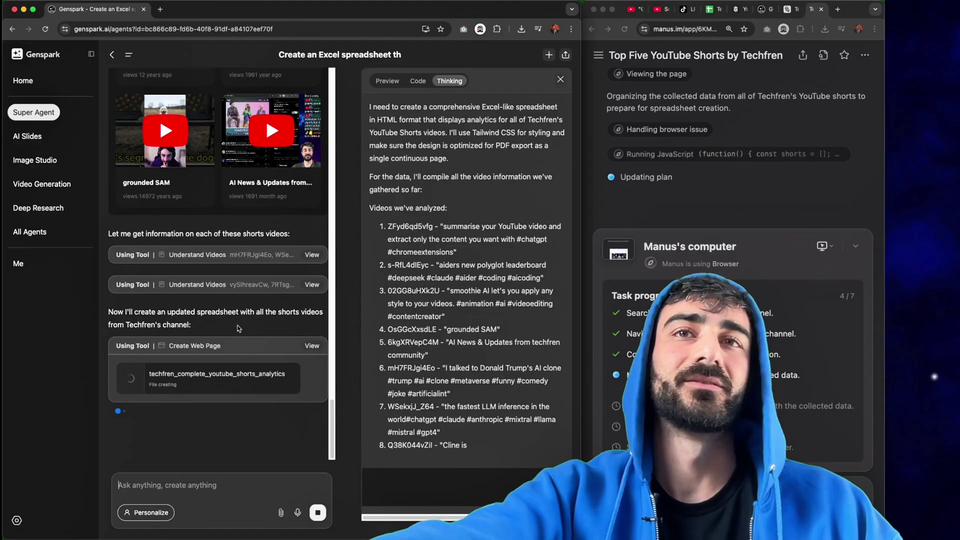
{"action": "scroll", "coordinate": [238, 328], "scroll_direction": "up", "scroll_amount": 10}
{"action": "scroll", "coordinate": [238, 329], "scroll_direction": "up", "scroll_amount": 5}
{"action": "scroll", "coordinate": [237, 332], "scroll_direction": "down", "scroll_amount": 15}
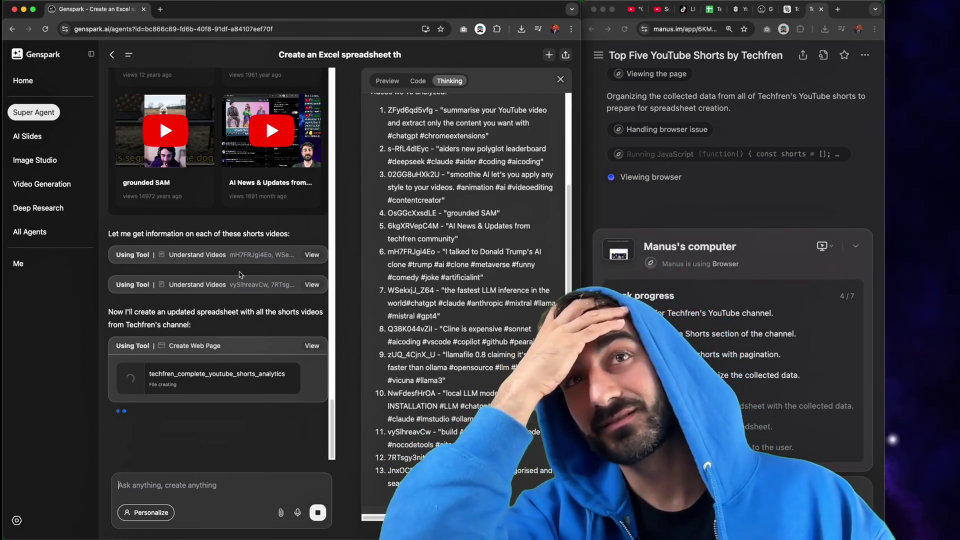
{"action": "scroll", "coordinate": [235, 275], "scroll_direction": "up", "scroll_amount": 10}
{"action": "scroll", "coordinate": [235, 274], "scroll_direction": "down", "scroll_amount": 5}
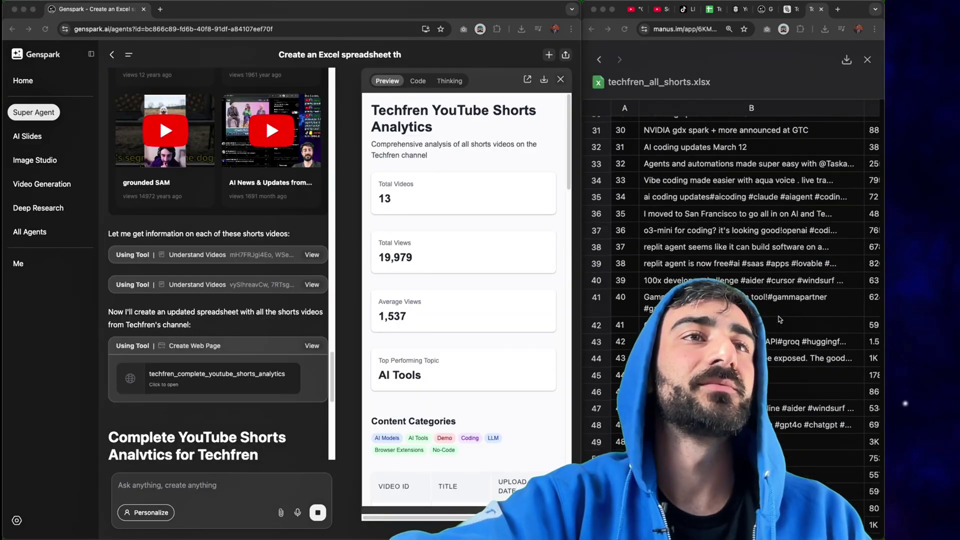
{"action": "scroll", "coordinate": [779, 319], "scroll_direction": "down", "scroll_amount": 5}
- Compare Manus's techfren_all_shorts.xlsx spreadsheet with Genspark's preview of the complete Shorts analytics
{"action": "left_click", "coordinate": [779, 320]}
{"action": "scroll", "coordinate": [779, 321], "scroll_direction": "up", "scroll_amount": 15}
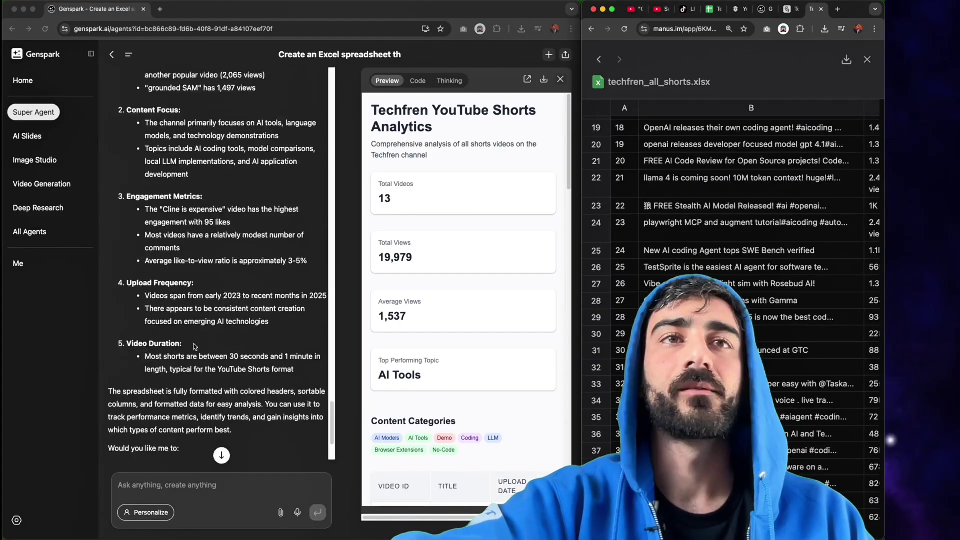
{"action": "scroll", "coordinate": [194, 347], "scroll_direction": "down", "scroll_amount": 3}
{"action": "left_click", "coordinate": [424, 195]}
{"action": "scroll", "coordinate": [450, 227], "scroll_direction": "down", "scroll_amount": 9}
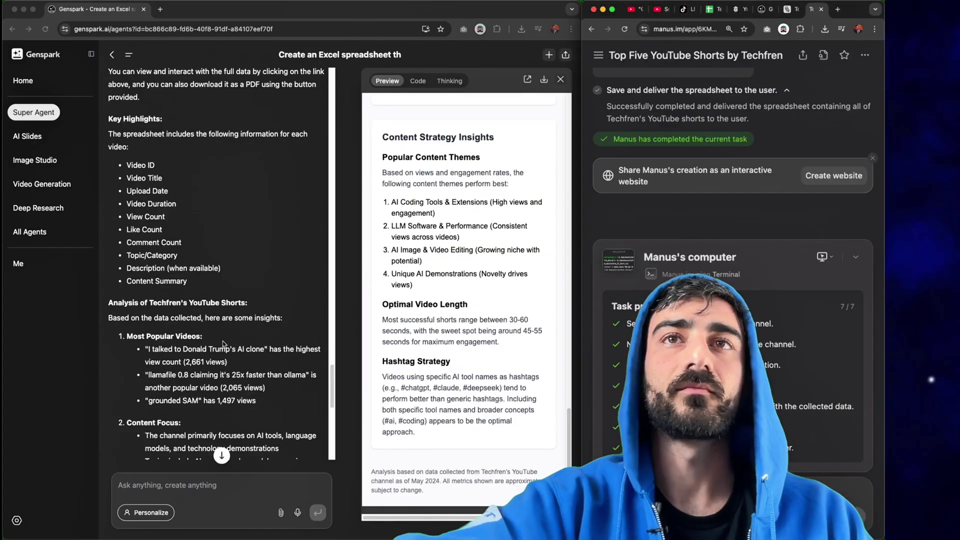
{"action": "scroll", "coordinate": [176, 239], "scroll_direction": "up", "scroll_amount": 5}
- Read Genspark's summary of the complete Shorts analytics and Manus's closing message about its spreadsheet
{"action": "left_click", "coordinate": [178, 158]}
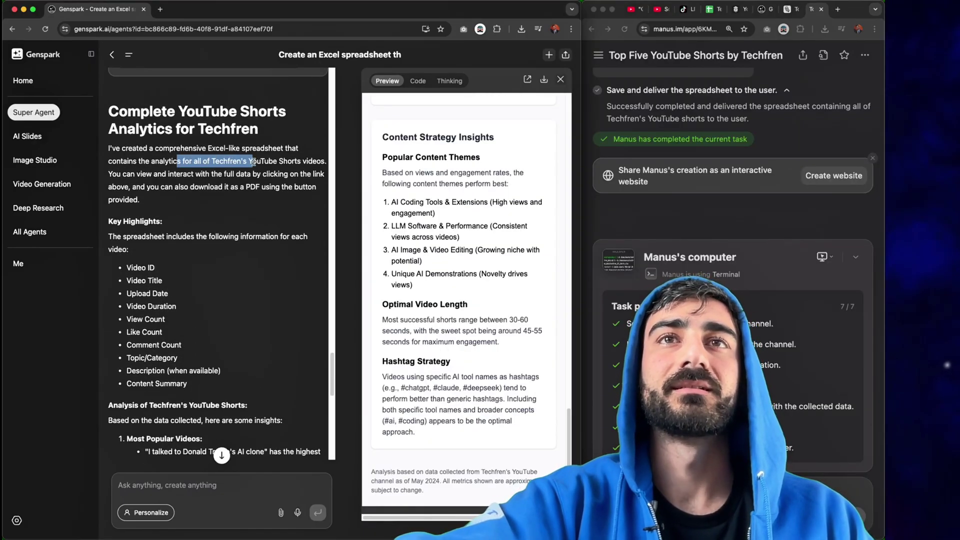
{"action": "scroll", "coordinate": [234, 250], "scroll_direction": "up", "scroll_amount": 6}
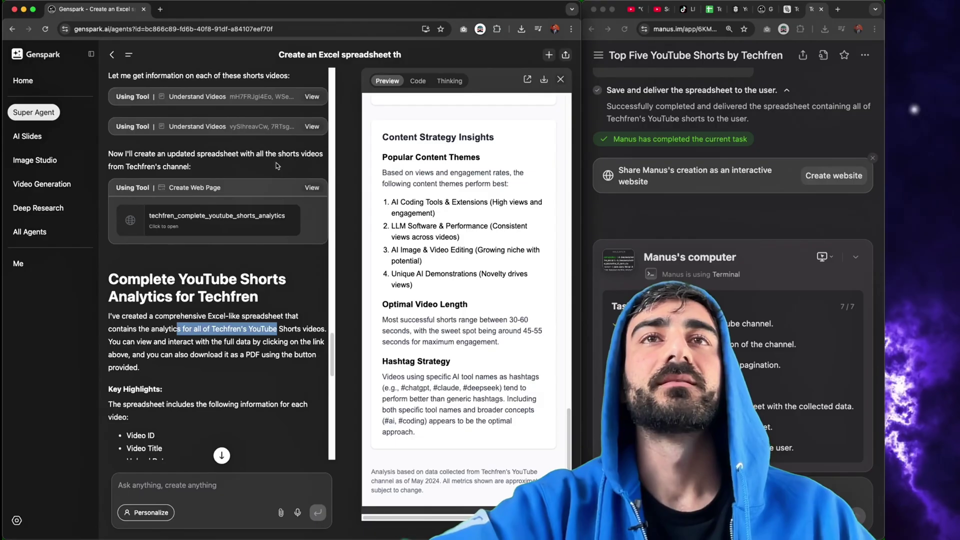
{"action": "scroll", "coordinate": [796, 285], "scroll_direction": "up", "scroll_amount": 10}
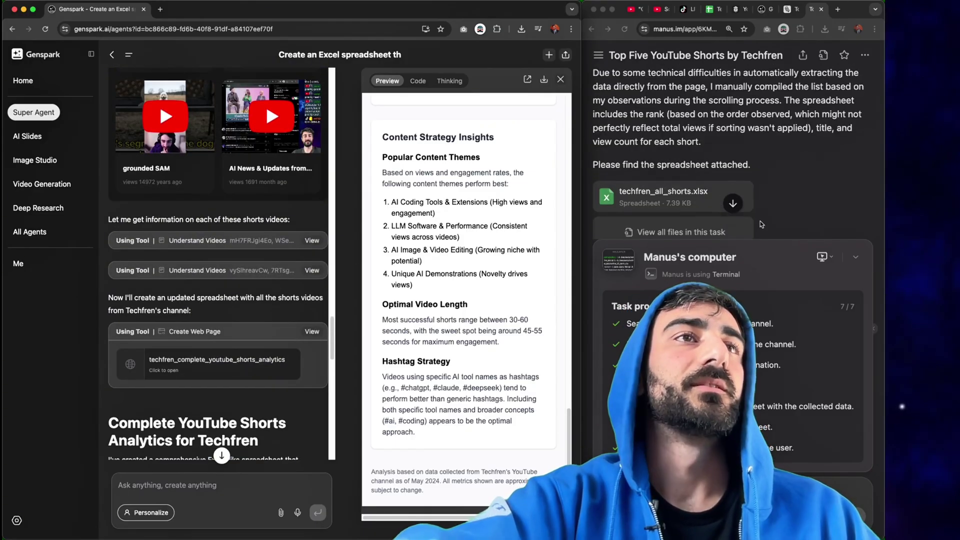
{"action": "scroll", "coordinate": [776, 205], "scroll_direction": "down", "scroll_amount": 3}
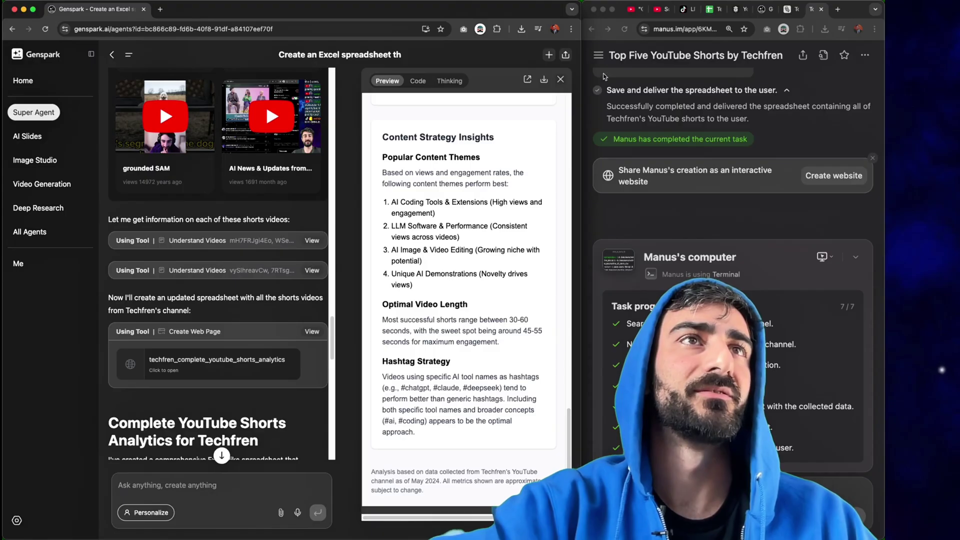
- Move the Manus task to the wider window and check the channel's total number of Shorts in YouTube Studio
{"action": "left_click", "coordinate": [599, 56]}
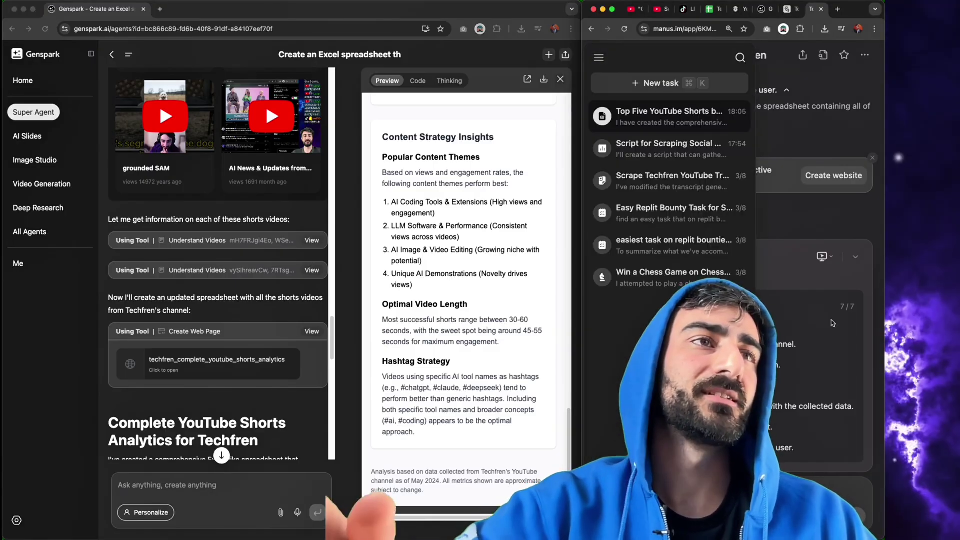
{"action": "left_click_drag", "start_coordinate": [849, 9], "coordinate": [353, 59]}
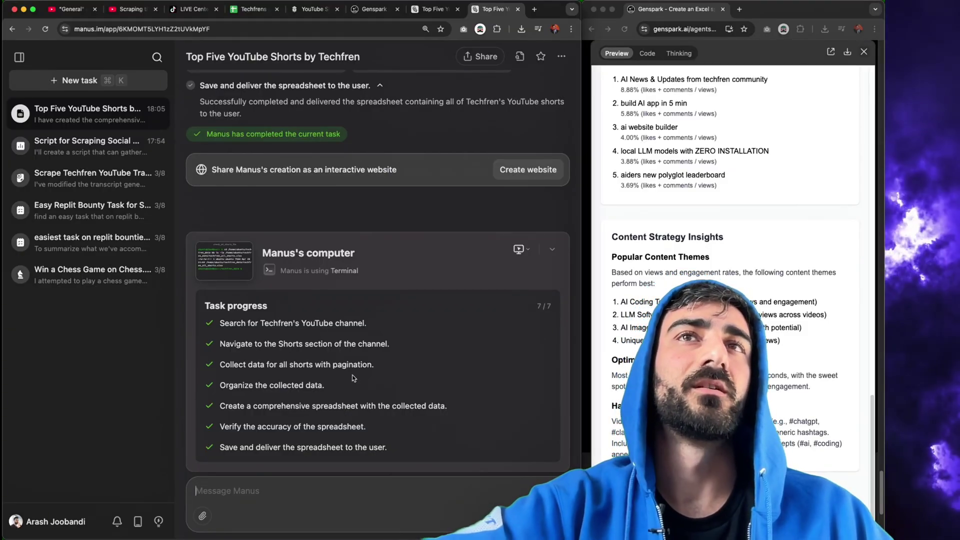
{"action": "left_click", "coordinate": [140, 136]}
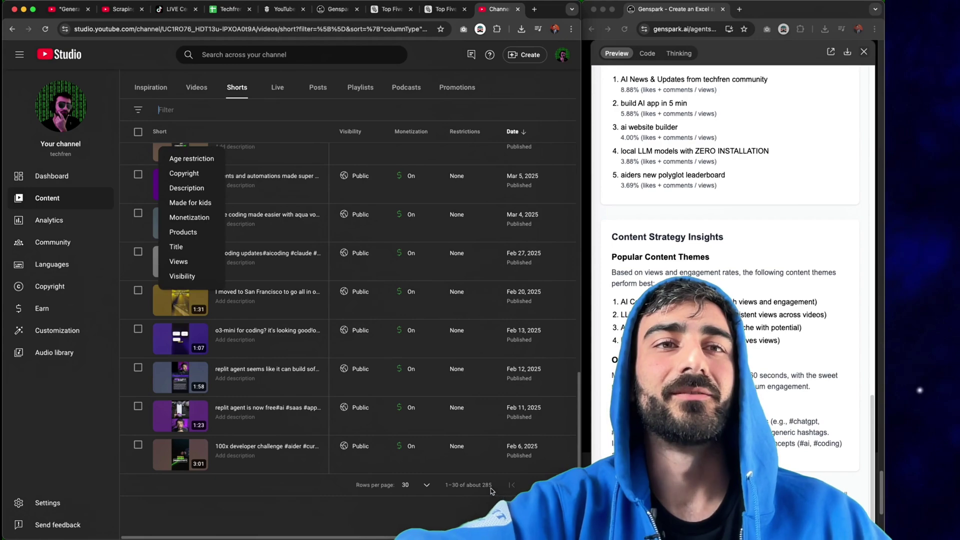
{"action": "left_click_drag", "start_coordinate": [492, 489], "coordinate": [442, 489]}
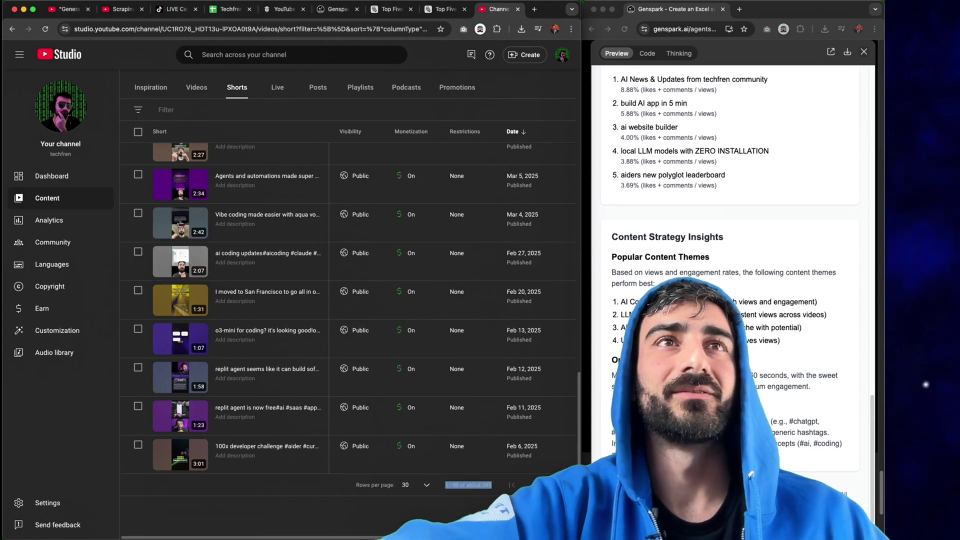
{"action": "key", "text": "super+w"}
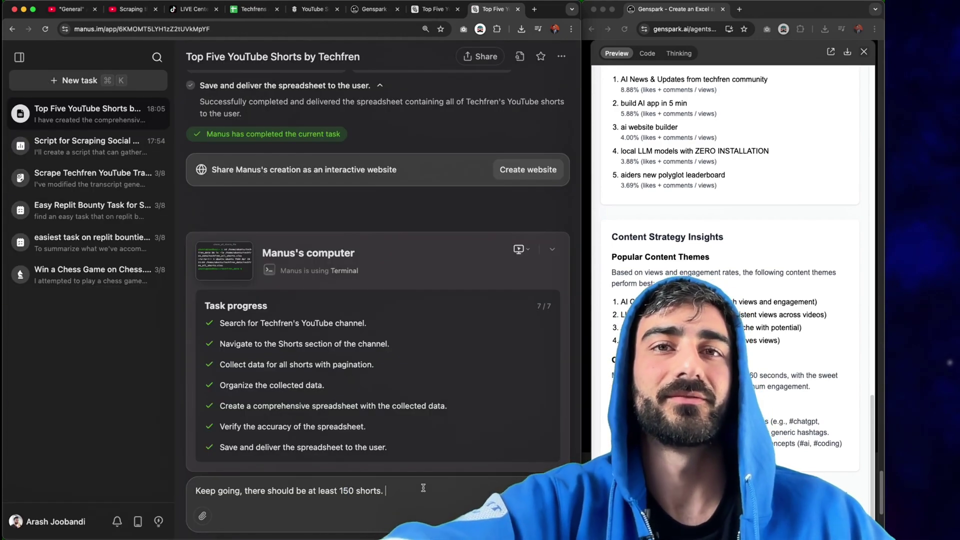
- Send "Keep going, there should be at least 150 shorts." to Manus and Genspark, widening Genspark's window and closing its preview
{"action": "key", "text": "Return"}
{"action": "left_click_drag", "start_coordinate": [361, 127], "coordinate": [581, 129]}
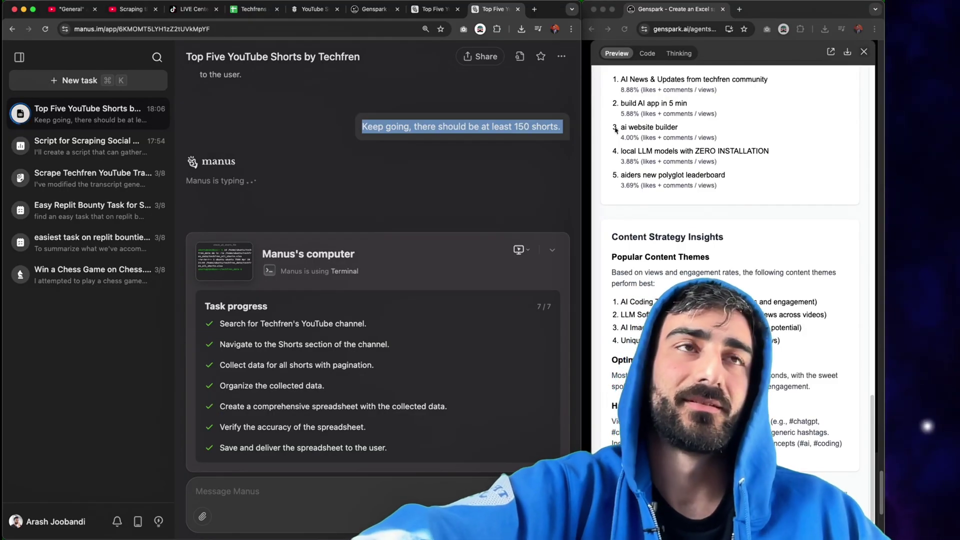
{"action": "left_click", "coordinate": [654, 122]}
{"action": "left_click_drag", "start_coordinate": [582, 56], "coordinate": [409, 55]}
{"action": "left_click", "coordinate": [863, 52]}
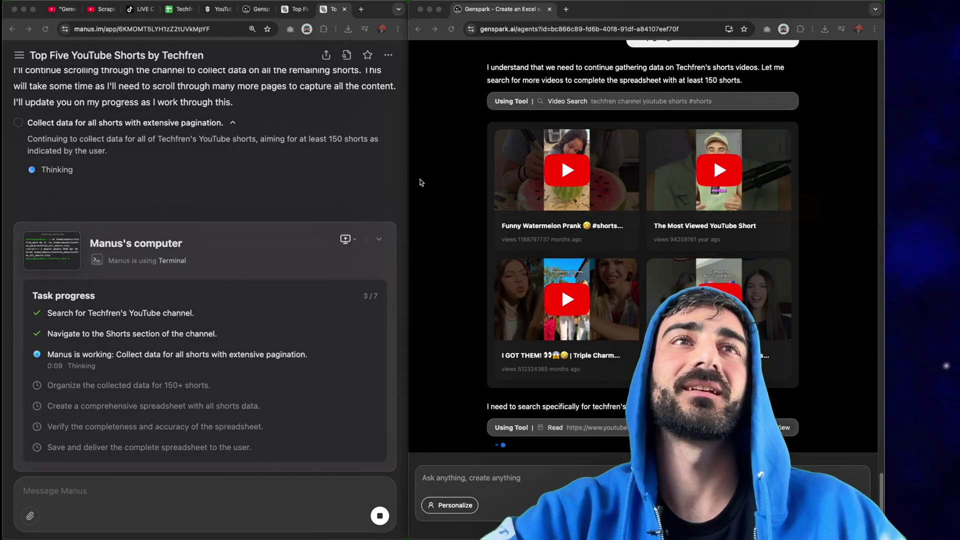
{"action": "left_click", "coordinate": [425, 183]}
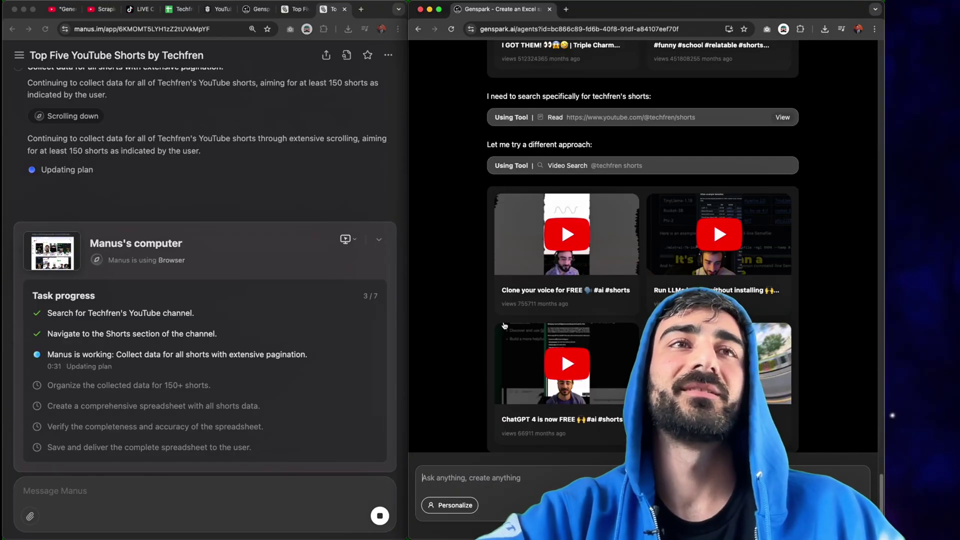
{"action": "scroll", "coordinate": [474, 321], "scroll_direction": "up", "scroll_amount": 14}
{"action": "scroll", "coordinate": [536, 307], "scroll_direction": "down", "scroll_amount": 6}
{"action": "scroll", "coordinate": [535, 306], "scroll_direction": "down", "scroll_amount": 15}
{"action": "scroll", "coordinate": [592, 276], "scroll_direction": "up", "scroll_amount": 5}
{"action": "scroll", "coordinate": [591, 276], "scroll_direction": "down", "scroll_amount": 15}
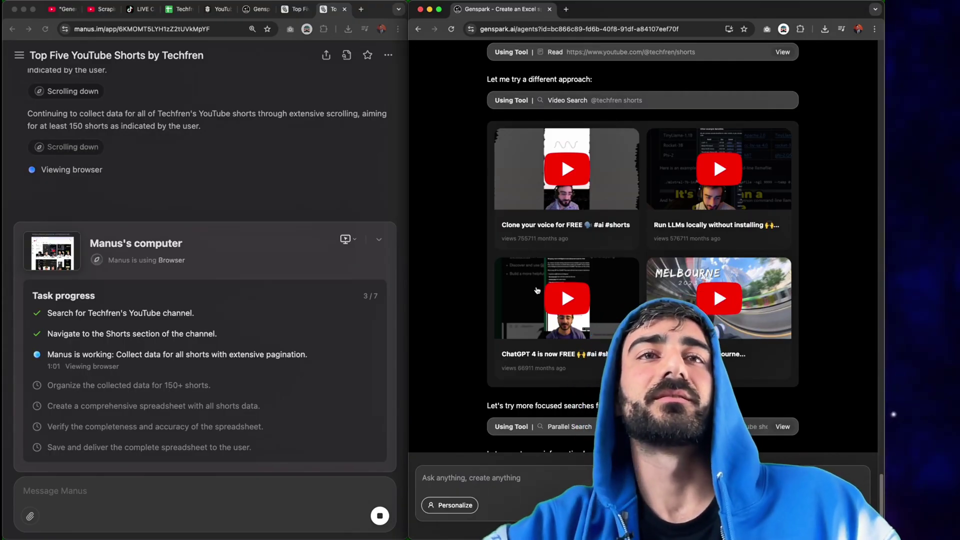
{"action": "left_click", "coordinate": [133, 369]}
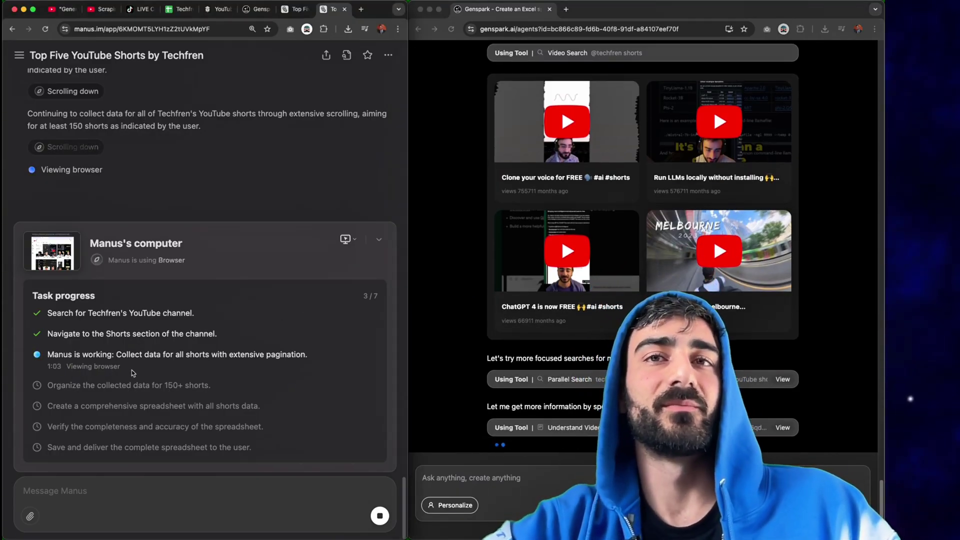
{"action": "left_click", "coordinate": [59, 246]}
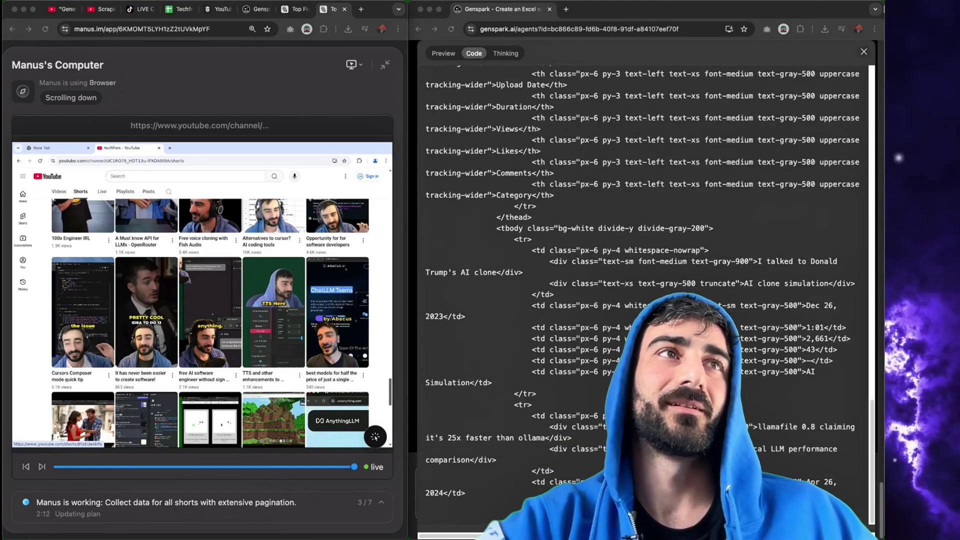
- Close Genspark's code view and look through the results of its Parallel Search for techfren Shorts
{"action": "left_click", "coordinate": [864, 52]}
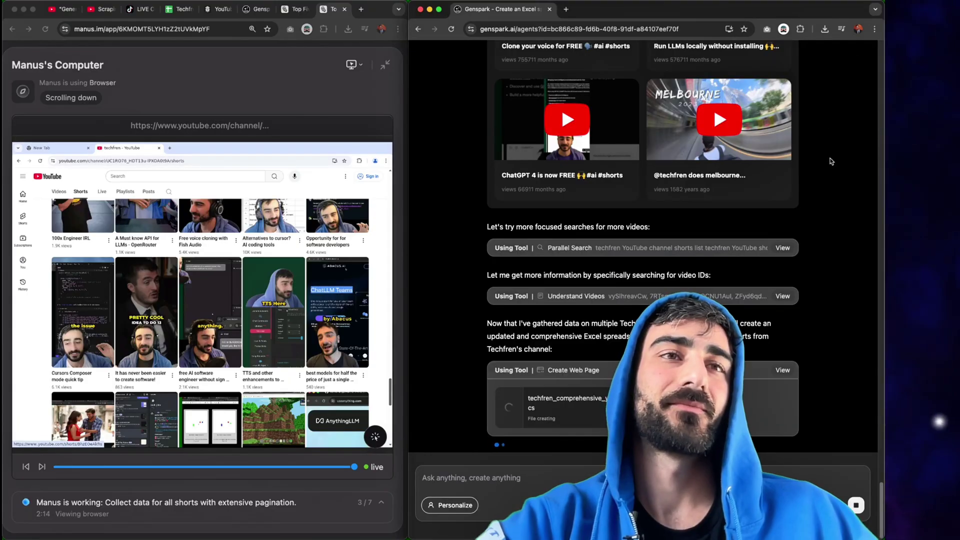
{"action": "scroll", "coordinate": [645, 306], "scroll_direction": "down", "scroll_amount": 10}
{"action": "scroll", "coordinate": [560, 299], "scroll_direction": "up", "scroll_amount": 15}
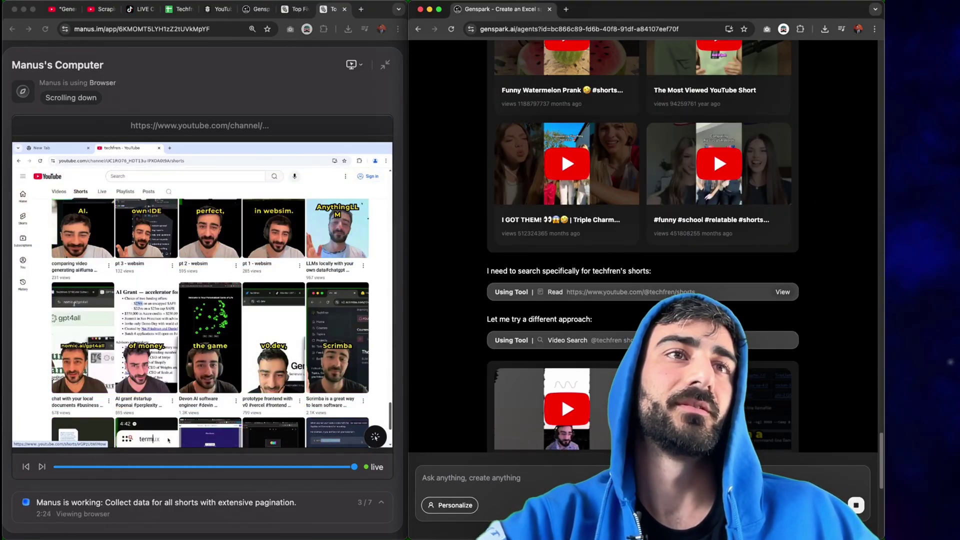
{"action": "scroll", "coordinate": [561, 150], "scroll_direction": "down", "scroll_amount": 5}
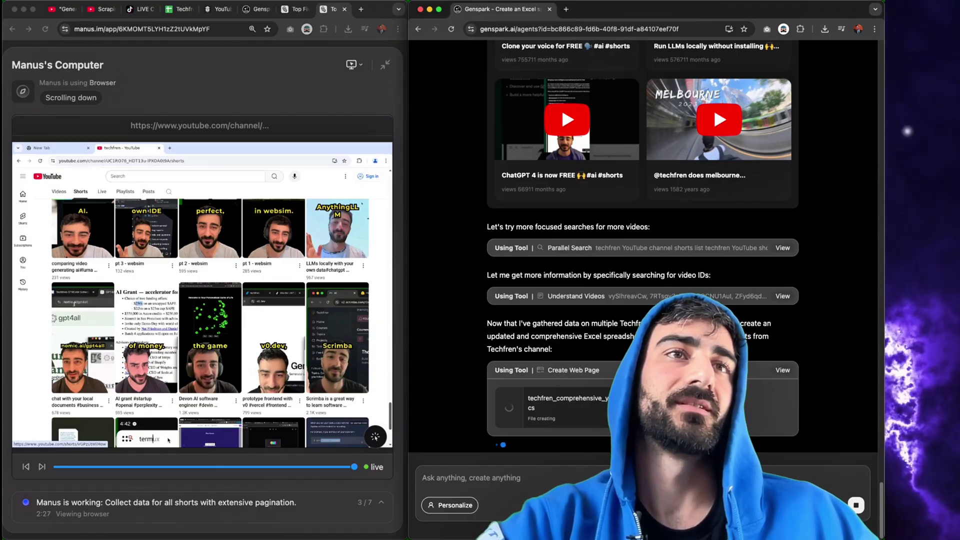
{"action": "left_click", "coordinate": [783, 248]}
{"action": "scroll", "coordinate": [788, 250], "scroll_direction": "down", "scroll_amount": 5}
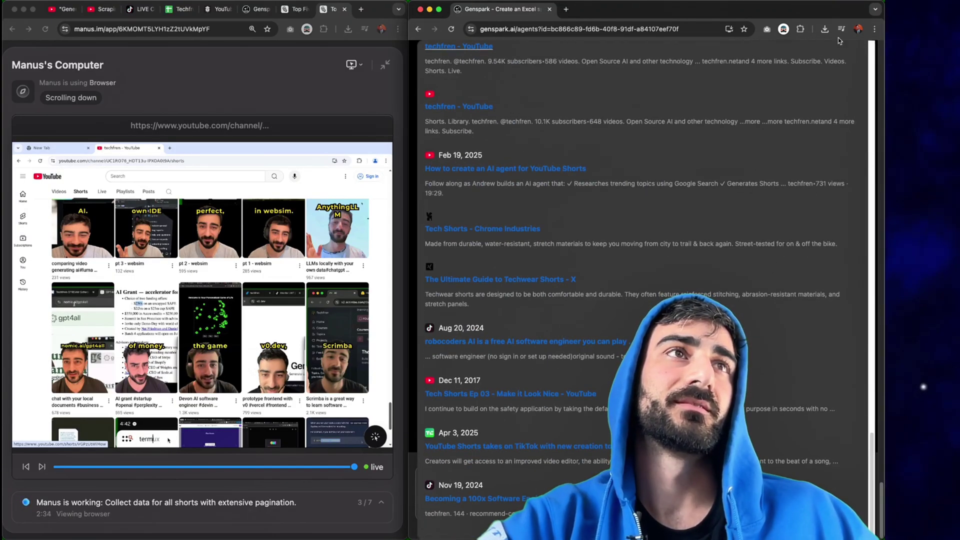
{"action": "scroll", "coordinate": [858, 88], "scroll_direction": "up", "scroll_amount": 10}
{"action": "left_click", "coordinate": [857, 52]}
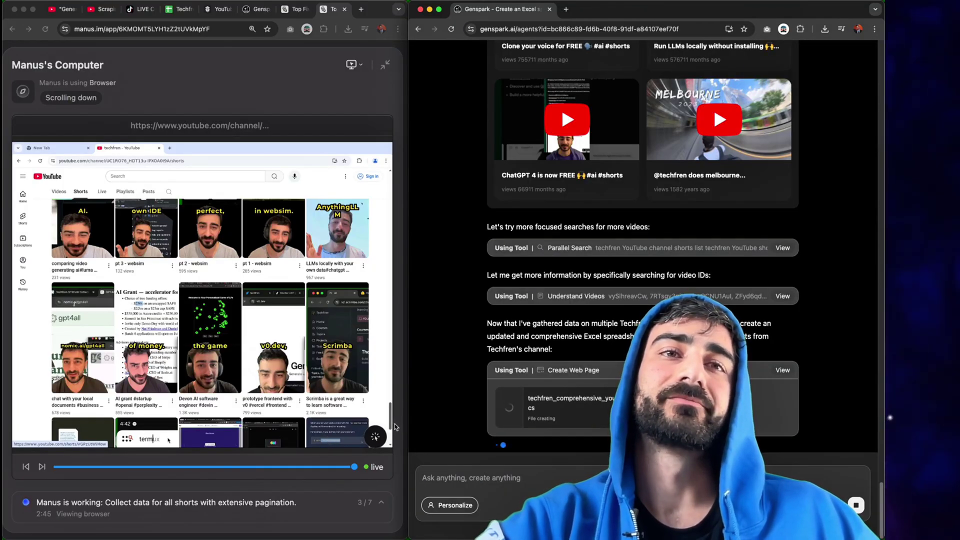
- Reread Genspark's video search query and tool steps following the request for at least 150 Shorts
{"action": "scroll", "coordinate": [561, 418], "scroll_direction": "up", "scroll_amount": 10}
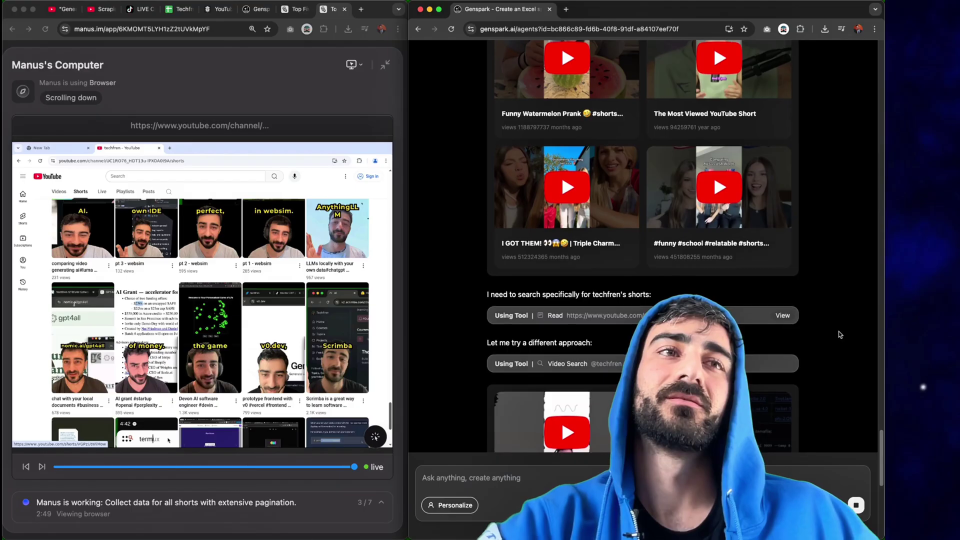
{"action": "scroll", "coordinate": [634, 160], "scroll_direction": "up", "scroll_amount": 4}
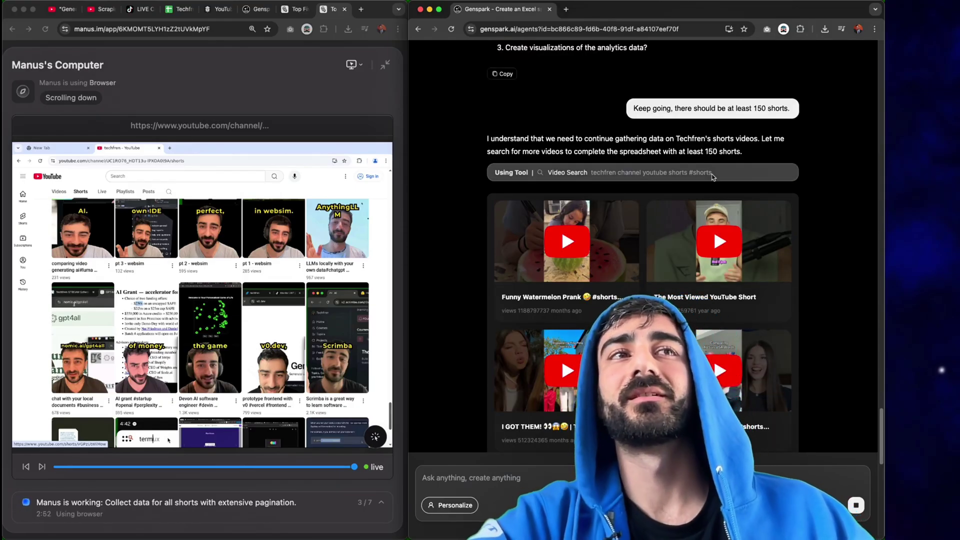
{"action": "left_click_drag", "start_coordinate": [709, 170], "coordinate": [603, 175]}
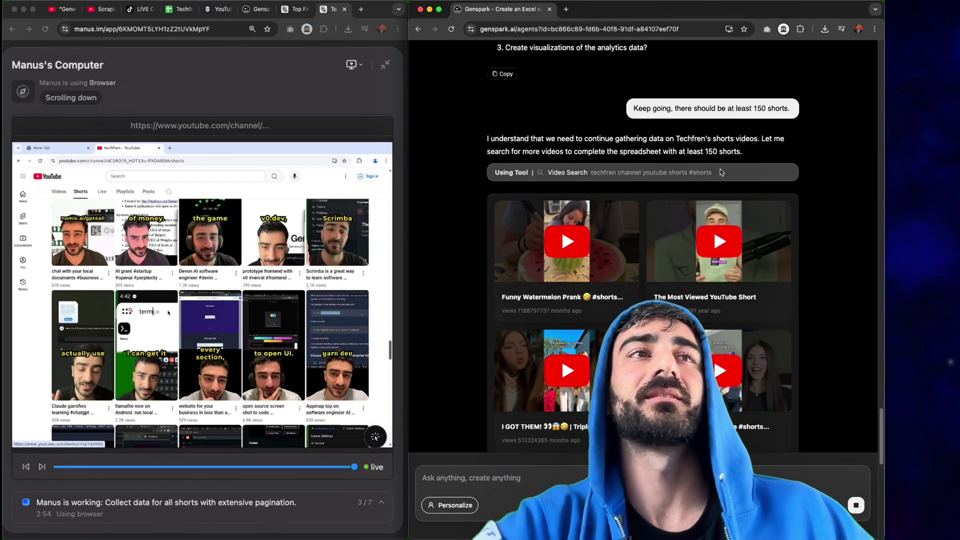
{"action": "left_click_drag", "start_coordinate": [753, 155], "coordinate": [685, 129]}
{"action": "left_click", "coordinate": [740, 144]}
{"action": "scroll", "coordinate": [813, 181], "scroll_direction": "up", "scroll_amount": 8}
{"action": "scroll", "coordinate": [795, 263], "scroll_direction": "down", "scroll_amount": 20}
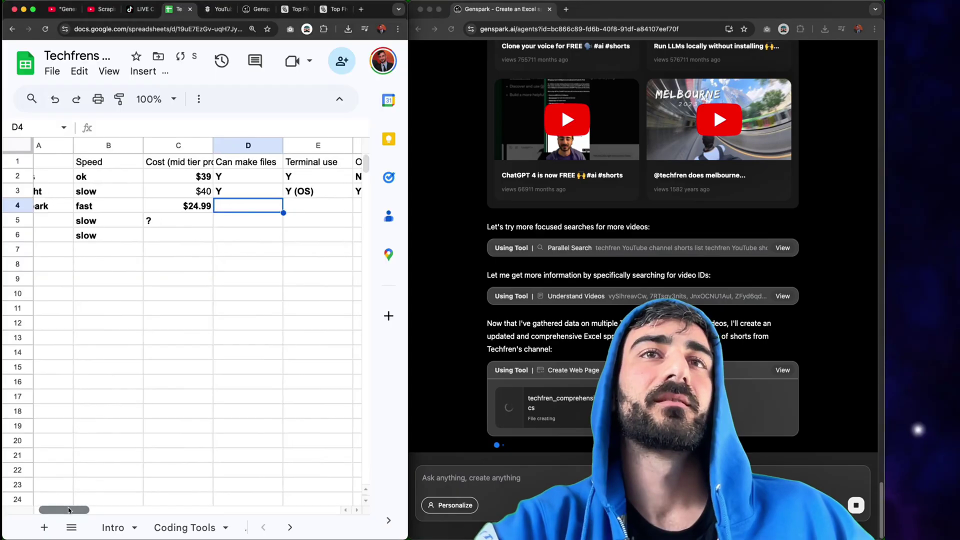
- Review Genspark's row in the rubric sheet across the terminal, OS and browser use columns, and return to the Manus task
{"action": "left_click_drag", "start_coordinate": [71, 508], "coordinate": [92, 502]}
{"action": "scroll", "coordinate": [95, 501], "scroll_direction": "right", "scroll_amount": 2}
{"action": "left_click", "coordinate": [165, 205]}
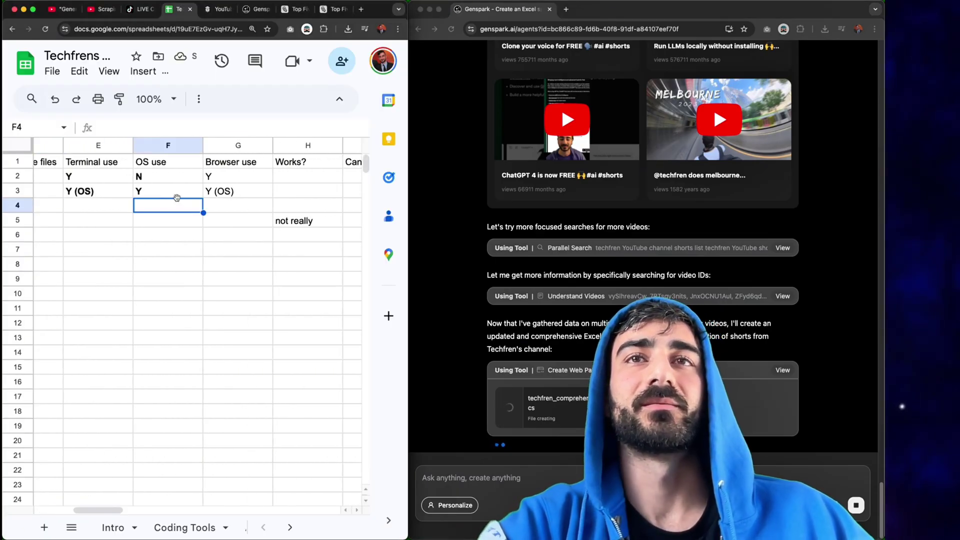
{"action": "left_click", "coordinate": [219, 203]}
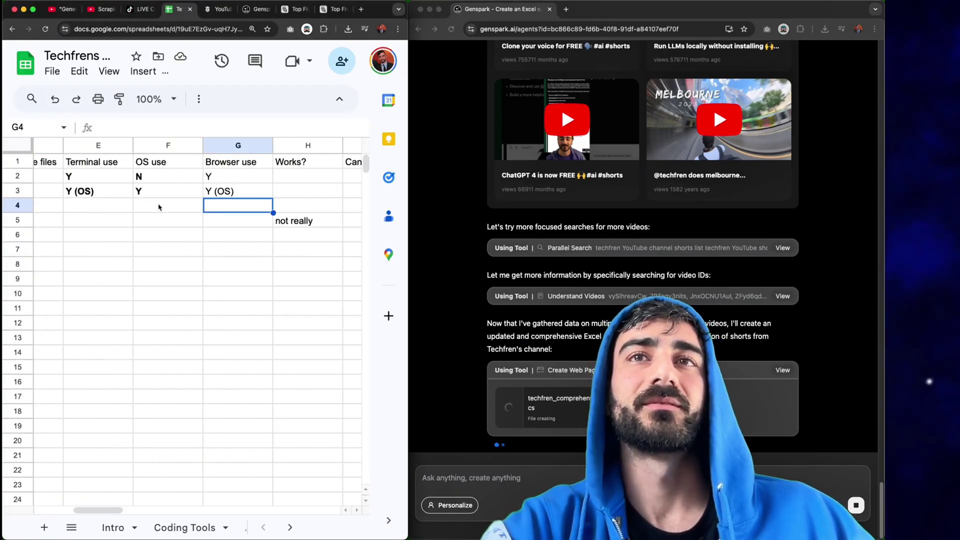
{"action": "left_click_drag", "start_coordinate": [114, 209], "coordinate": [279, 208]}
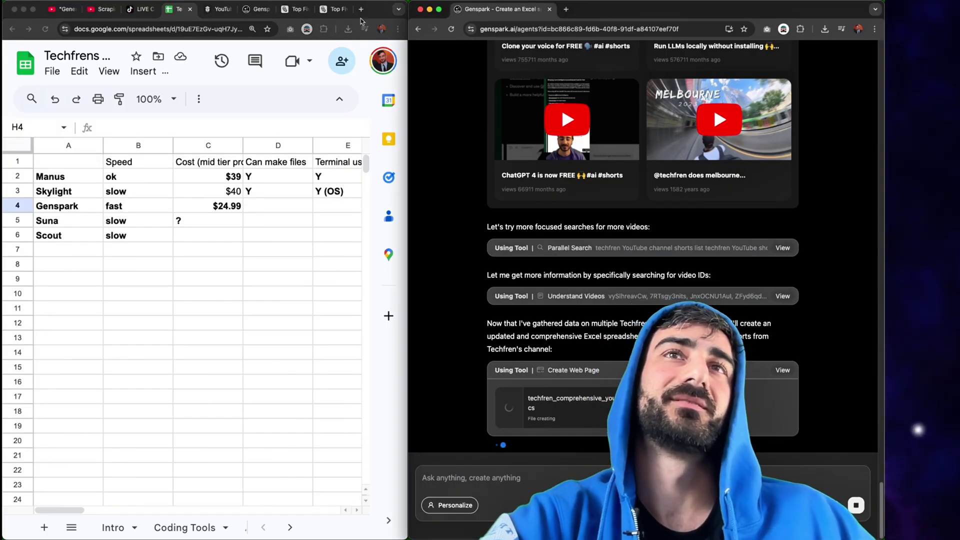
{"action": "left_click", "coordinate": [331, 9]}
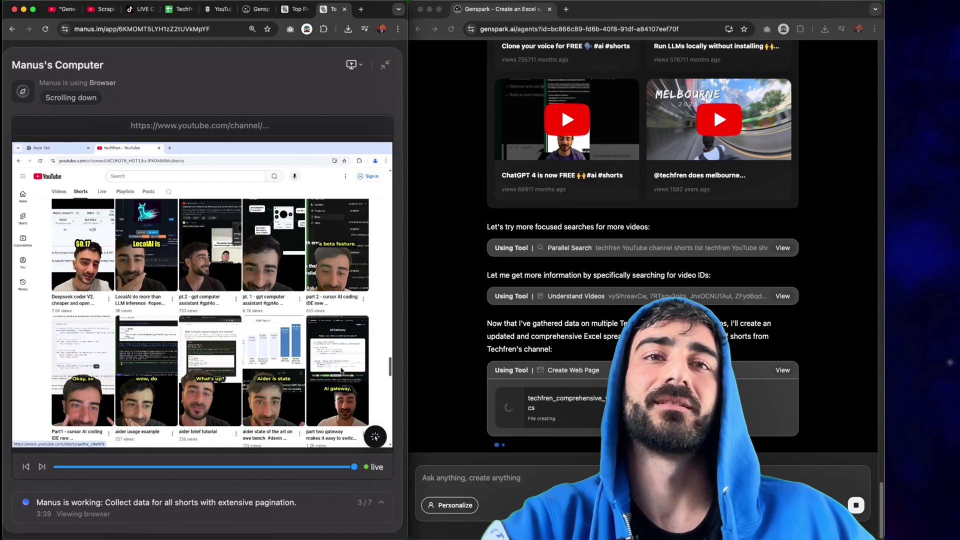
- Look over Manus's techfren_all_shorts.xlsx, close it, and open the code of the analytics file Genspark is creating
{"action": "left_click", "coordinate": [217, 495]}
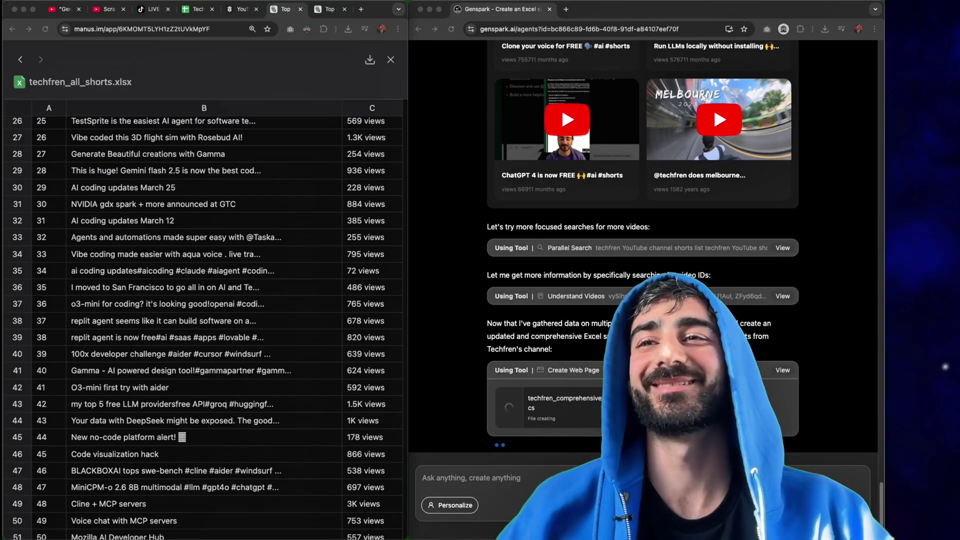
{"action": "scroll", "coordinate": [204, 320], "scroll_direction": "down", "scroll_amount": 15}
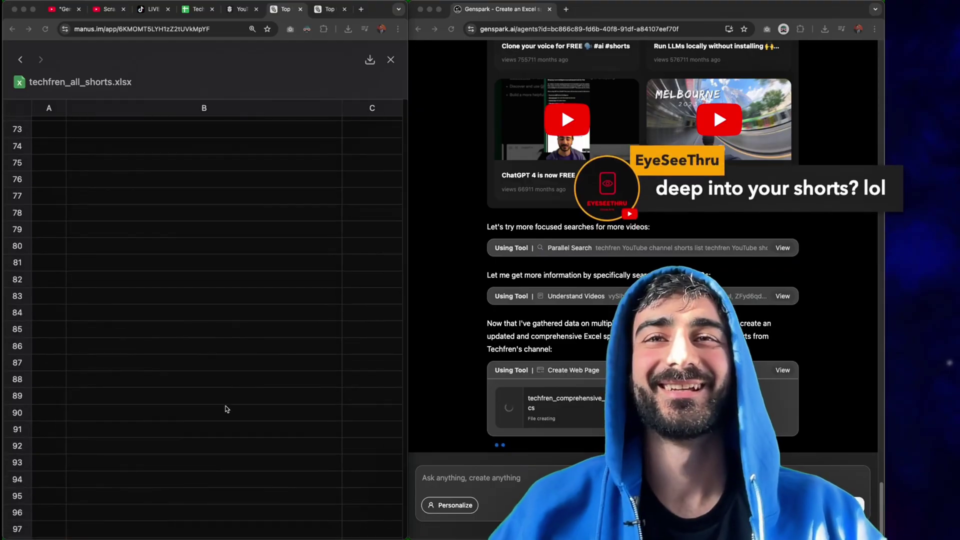
{"action": "scroll", "coordinate": [204, 320], "scroll_direction": "up", "scroll_amount": 10}
{"action": "left_click", "coordinate": [392, 63]}
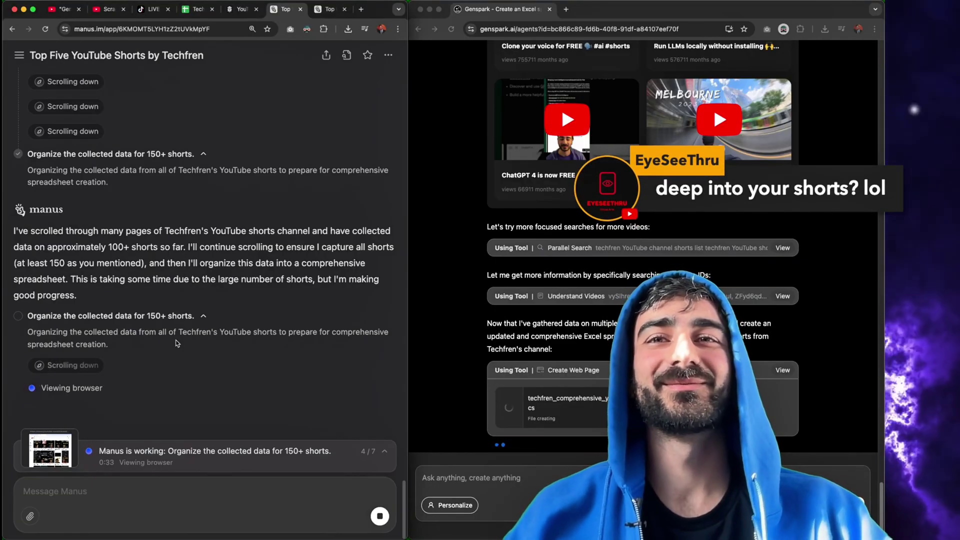
{"action": "left_click", "coordinate": [565, 407]}
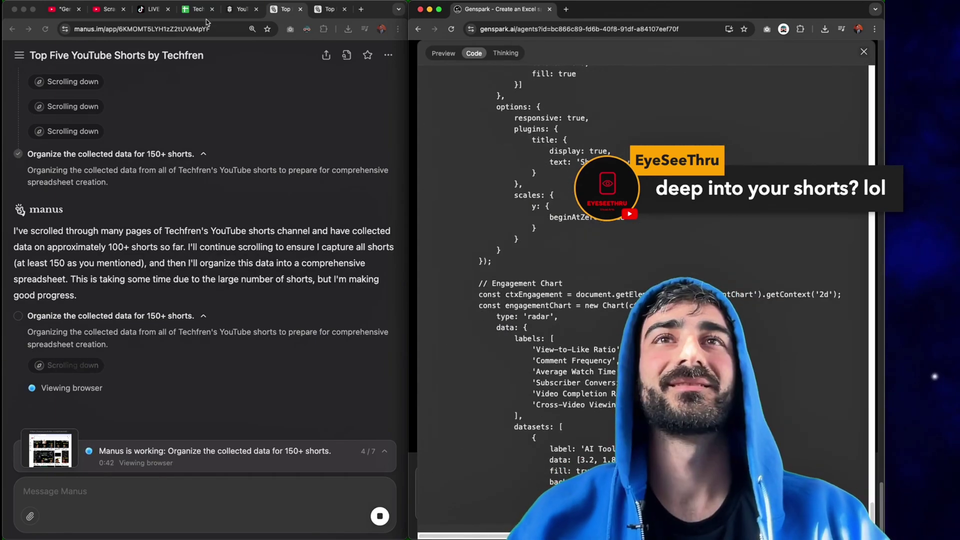
- Set Genspark's speed rating to "good" in the rubric sheet
{"action": "left_click", "coordinate": [190, 11]}
{"action": "left_click", "coordinate": [138, 206]}
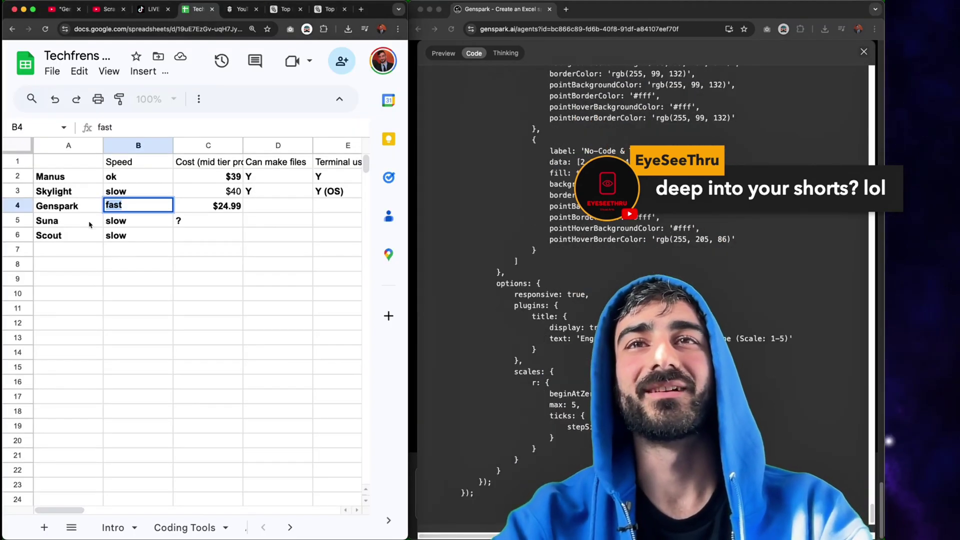
{"action": "type", "text": "good"}
{"action": "key", "text": "Return"}
- Examine Genspark's Techfren YouTube Shorts Analytics preview, including its performance overview, charts, complete video table and growth recommendations
{"action": "left_click", "coordinate": [699, 155]}
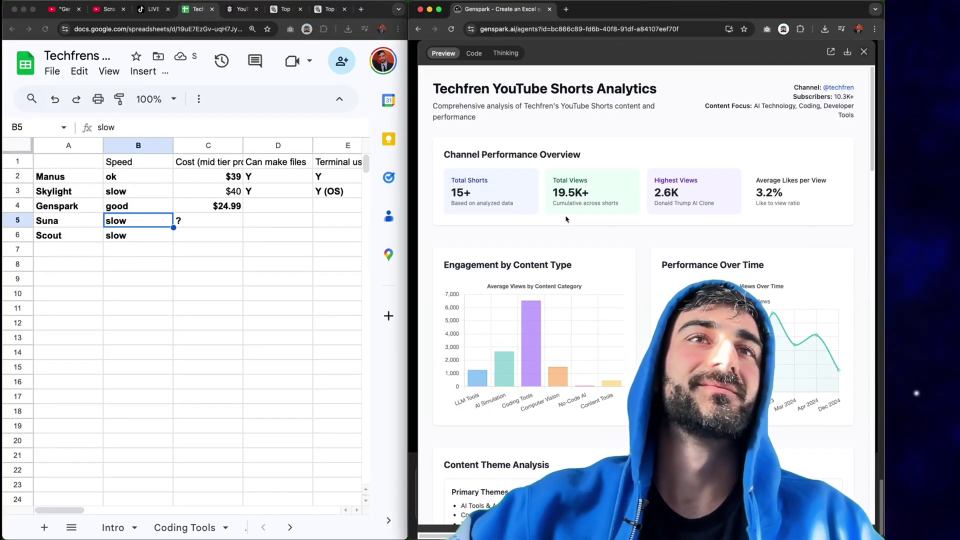
{"action": "scroll", "coordinate": [502, 211], "scroll_direction": "down", "scroll_amount": 10}
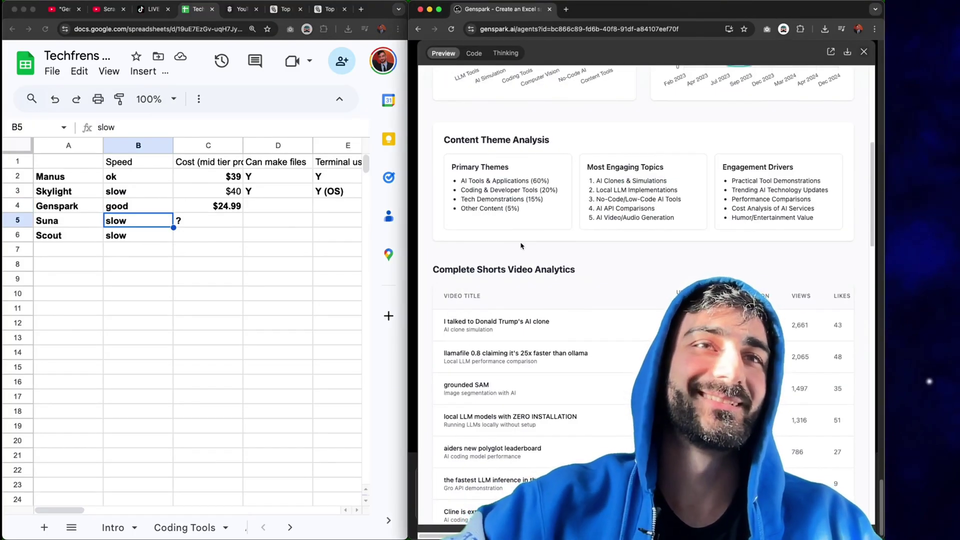
{"action": "scroll", "coordinate": [521, 246], "scroll_direction": "down", "scroll_amount": 20}
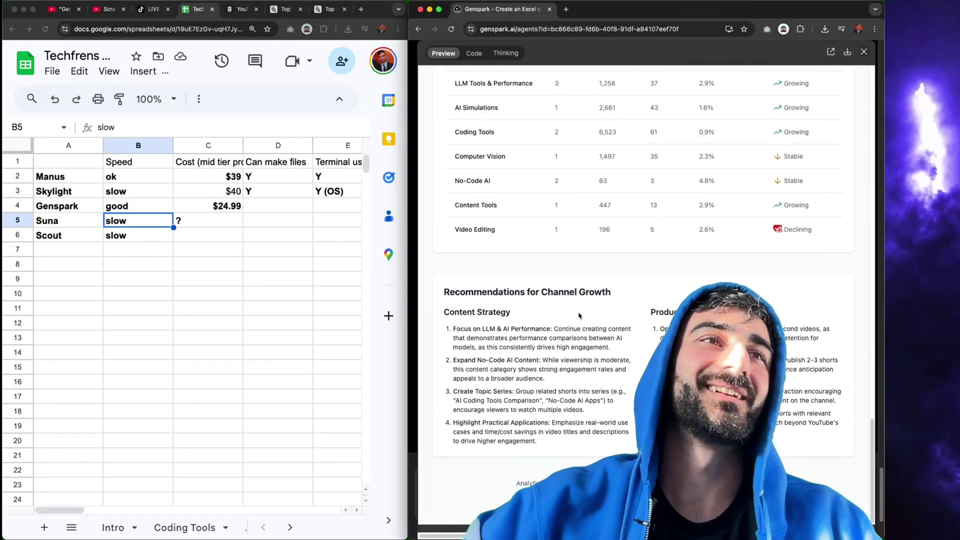
{"action": "scroll", "coordinate": [578, 315], "scroll_direction": "up", "scroll_amount": 10}
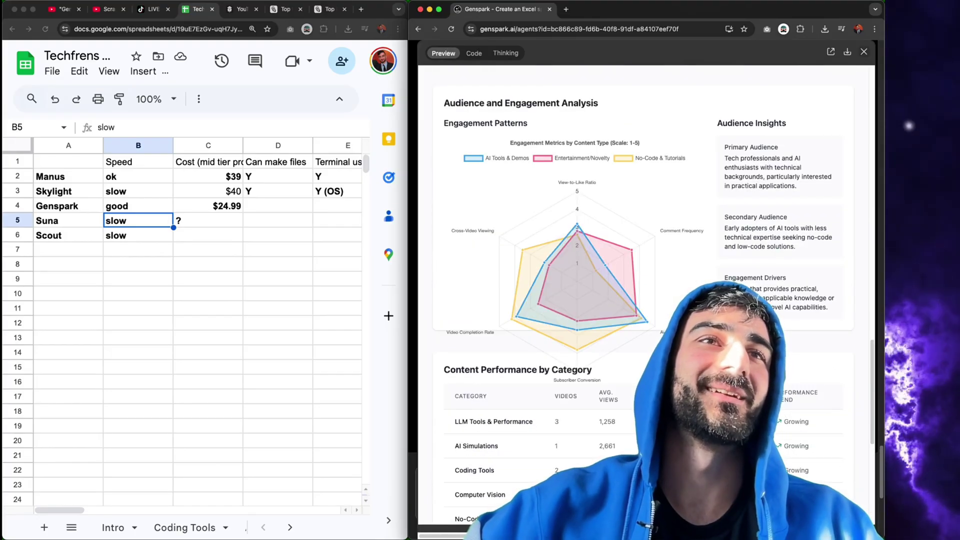
{"action": "scroll", "coordinate": [579, 315], "scroll_direction": "up", "scroll_amount": 15}
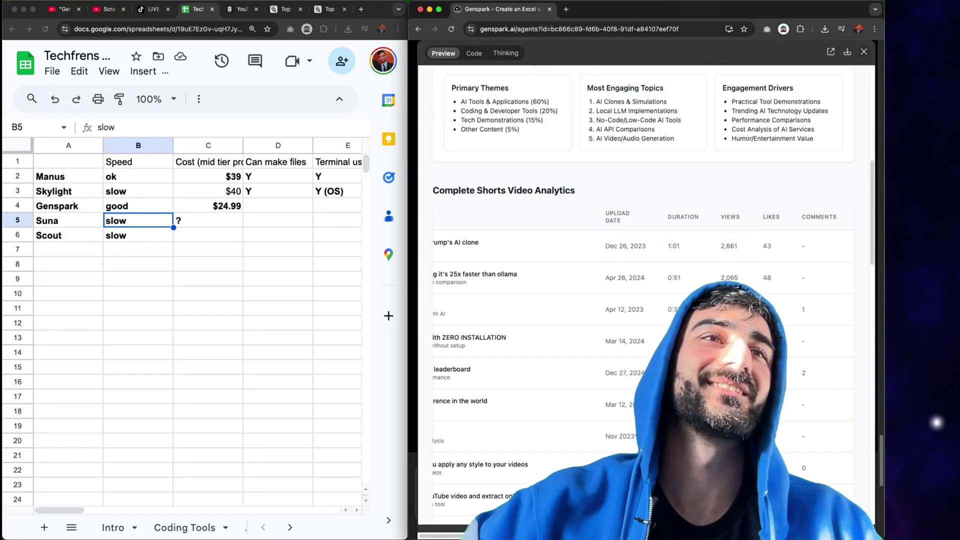
{"action": "scroll", "coordinate": [642, 295], "scroll_direction": "down", "scroll_amount": 6}
{"action": "scroll", "coordinate": [617, 419], "scroll_direction": "left", "scroll_amount": 2}
{"action": "scroll", "coordinate": [575, 400], "scroll_direction": "up", "scroll_amount": 15}
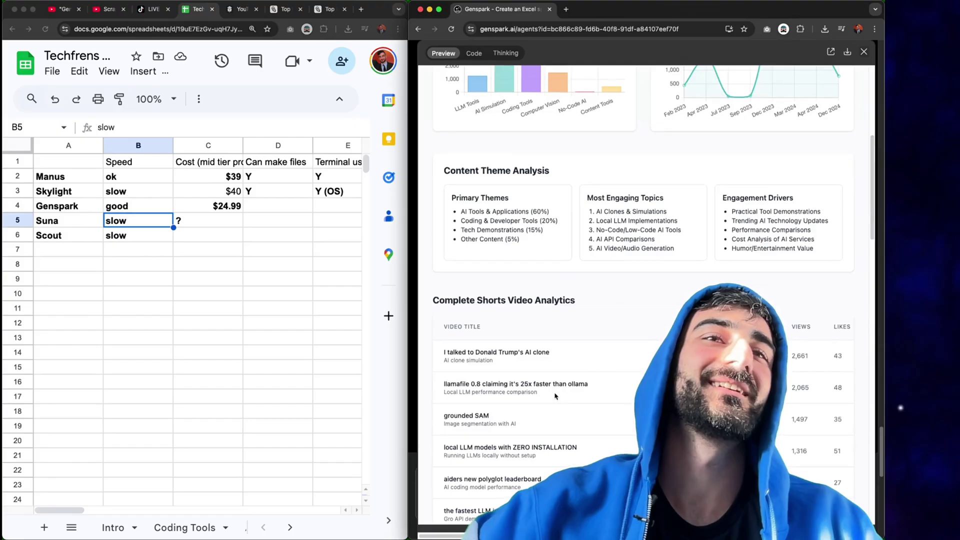
{"action": "left_click_drag", "start_coordinate": [813, 84], "coordinate": [842, 215]}
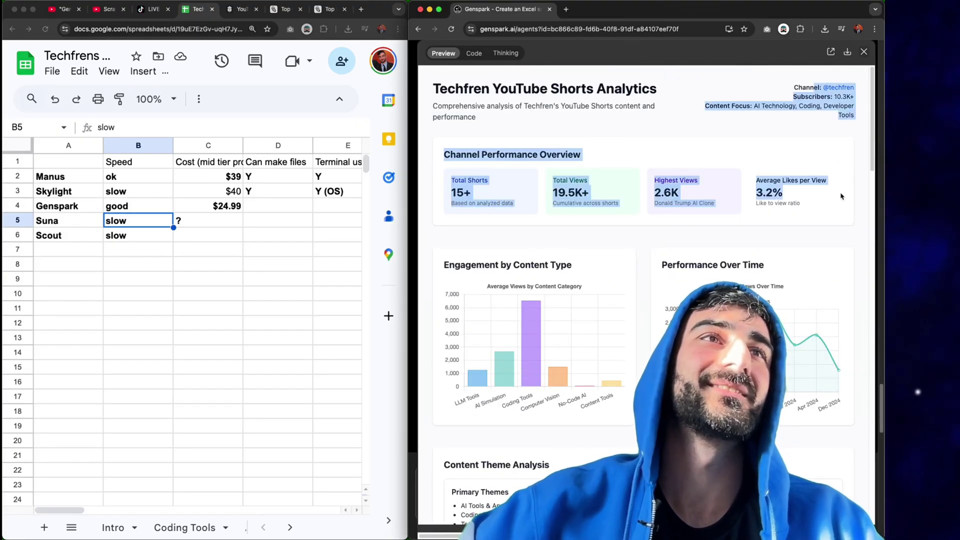
{"action": "left_click", "coordinate": [824, 433]}
{"action": "left_click_drag", "start_coordinate": [579, 157], "coordinate": [665, 520]}
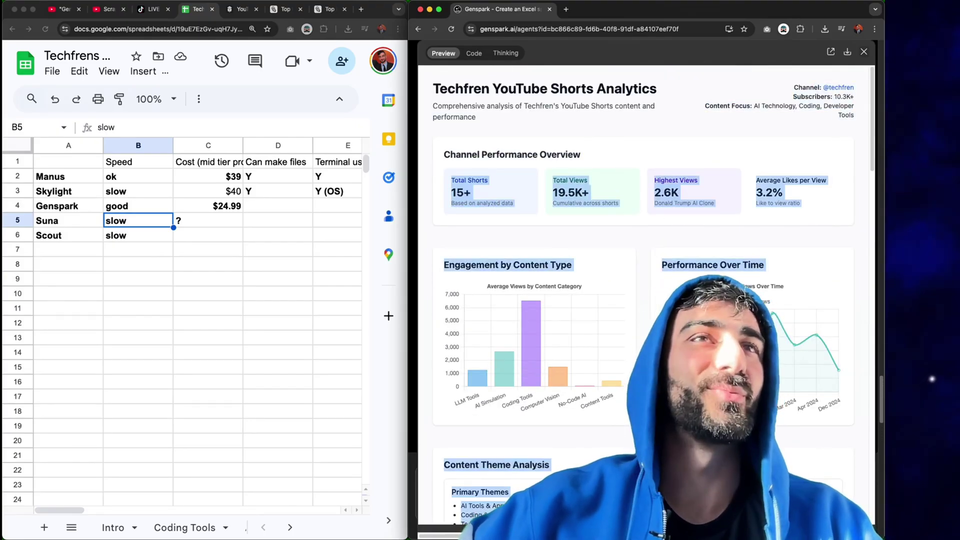
{"action": "scroll", "coordinate": [871, 95], "scroll_direction": "down", "scroll_amount": 9}
- Close the analytics preview and read Genspark's written summary, including its limitations and recommendations
{"action": "left_click", "coordinate": [864, 52]}
{"action": "scroll", "coordinate": [810, 312], "scroll_direction": "down", "scroll_amount": 15}
{"action": "scroll", "coordinate": [810, 312], "scroll_direction": "down", "scroll_amount": 2}
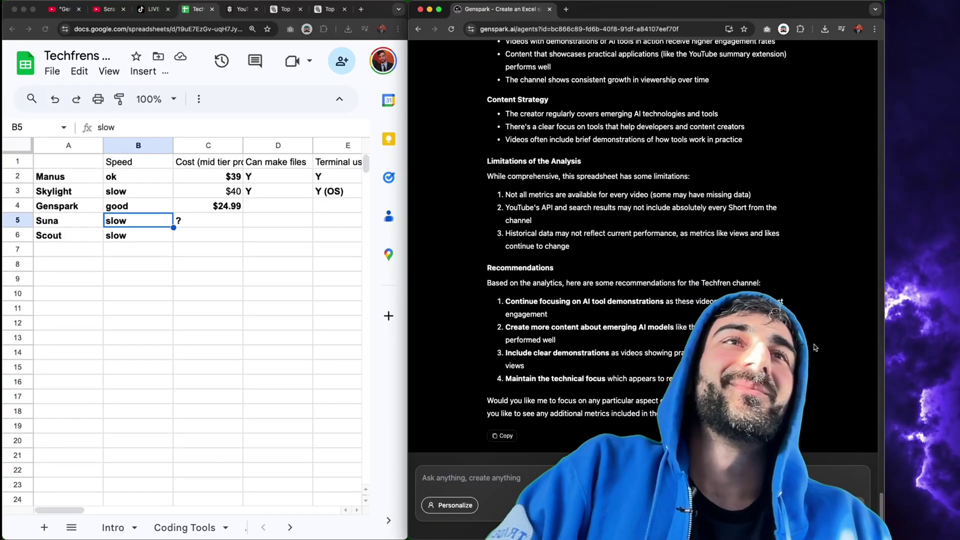
{"action": "scroll", "coordinate": [755, 175], "scroll_direction": "up", "scroll_amount": 10}
{"action": "scroll", "coordinate": [754, 175], "scroll_direction": "up", "scroll_amount": 15}
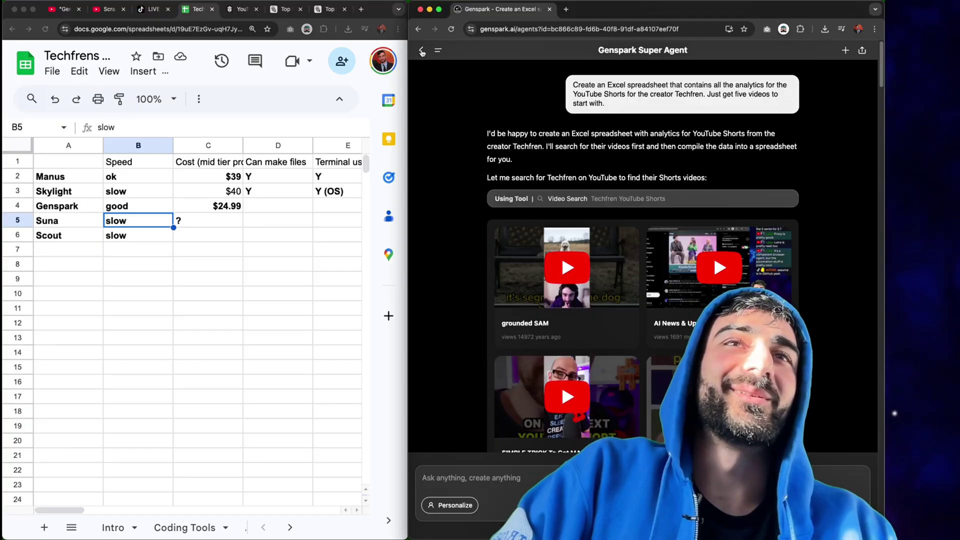
- Leave the Super Agent chat for Genspark's Generate Video agent and open its list of video models
{"action": "left_click", "coordinate": [421, 50]}
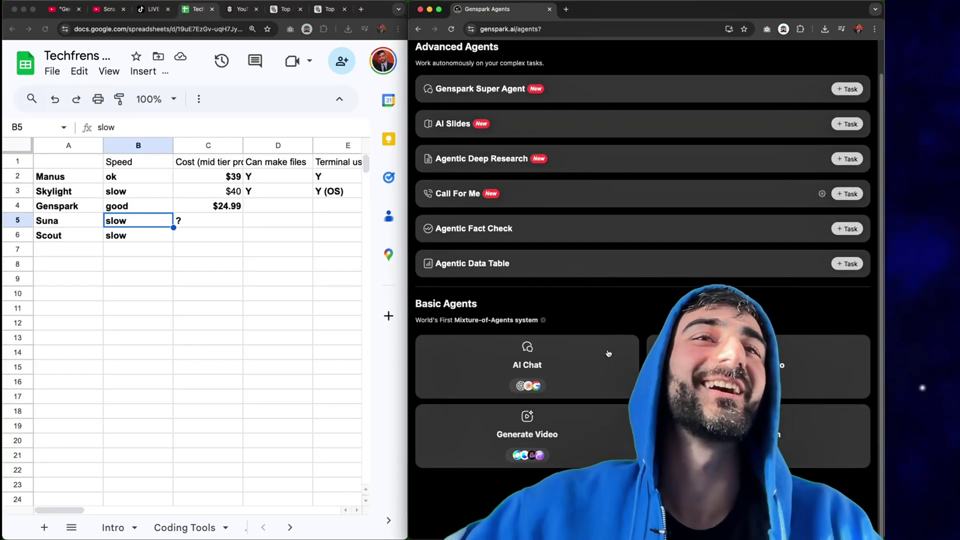
{"action": "left_click", "coordinate": [594, 411]}
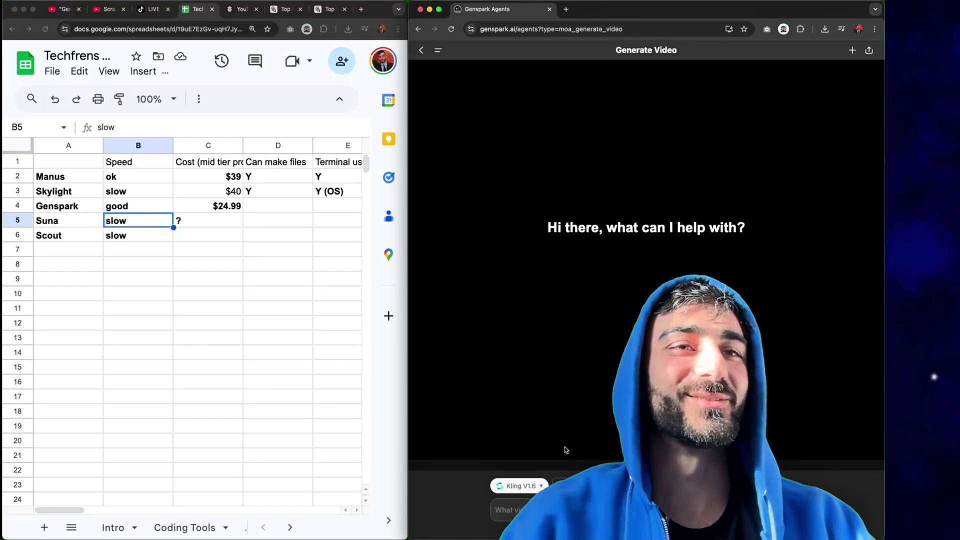
{"action": "left_click", "coordinate": [520, 486]}
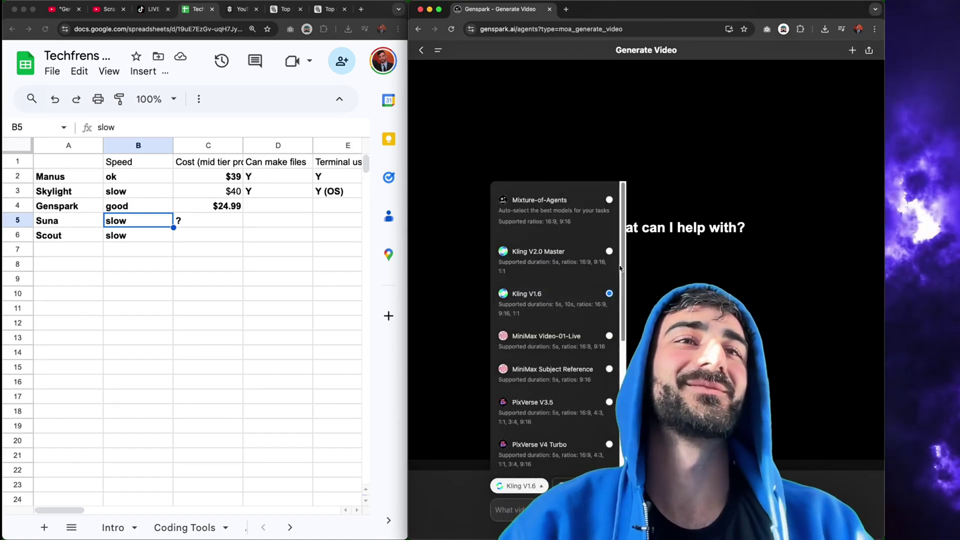
- Select the Kling V2.0 Master video model and upload dance.jpeg from the techfren folder as the reference image
{"action": "left_click", "coordinate": [539, 251]}
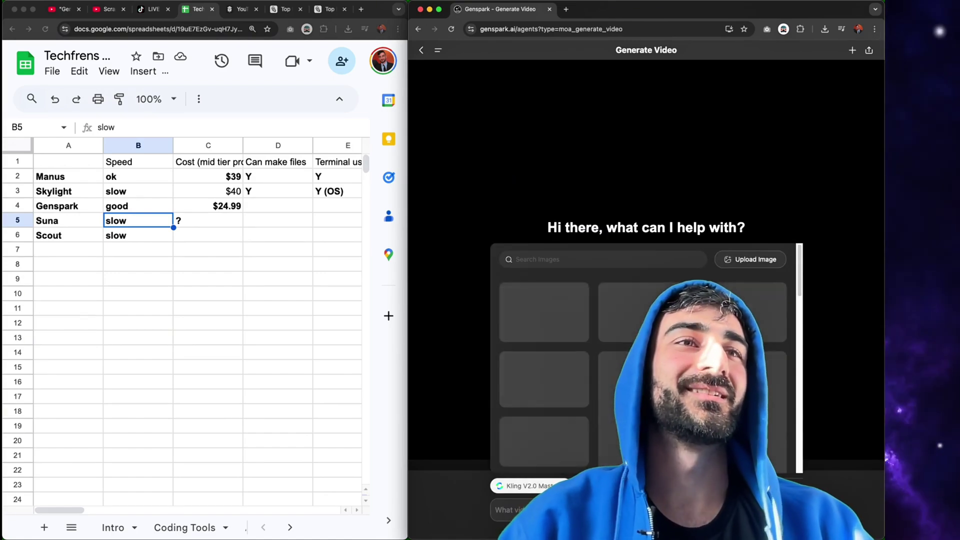
{"action": "left_click", "coordinate": [749, 259]}
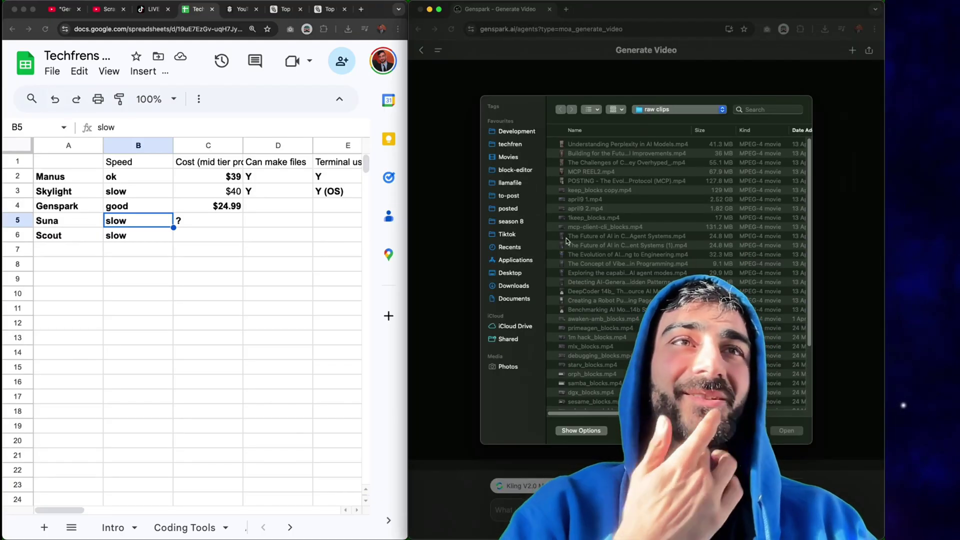
{"action": "left_click", "coordinate": [510, 144]}
{"action": "left_click", "coordinate": [597, 343]}
{"action": "key", "text": "space"}
{"action": "key", "text": "space"}
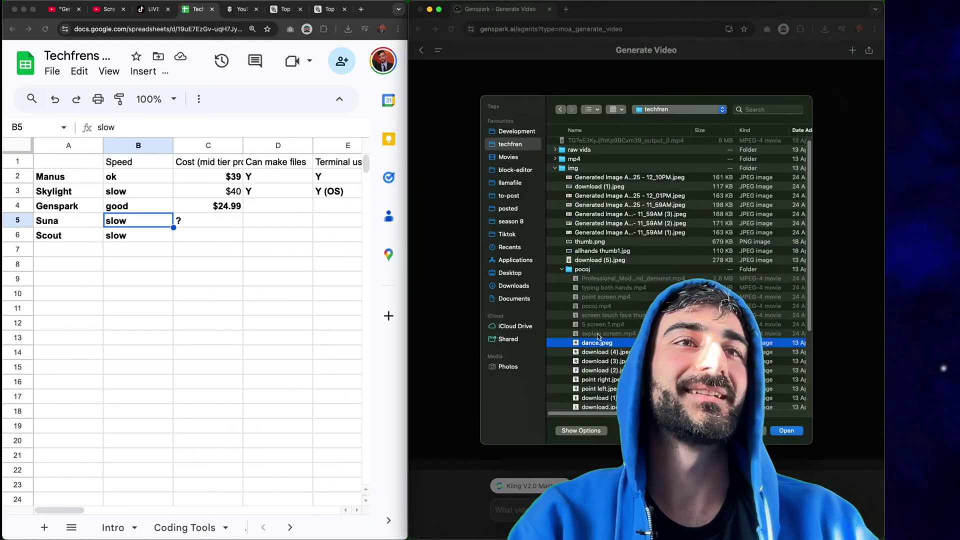
{"action": "key", "text": "Return"}
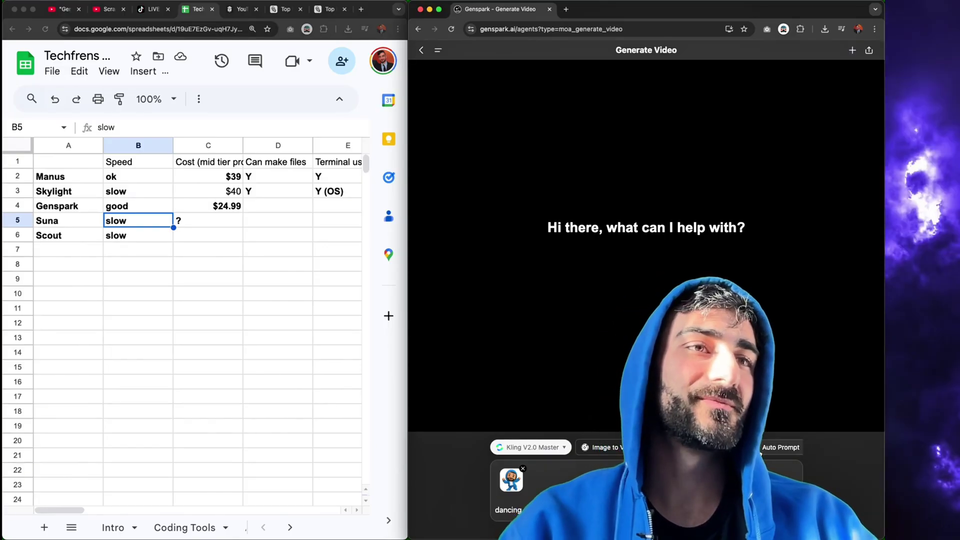
- Generate the video with the prompt "dancing character fortnite emote" and read the expanded auto prompt
{"action": "key", "text": "Return"}
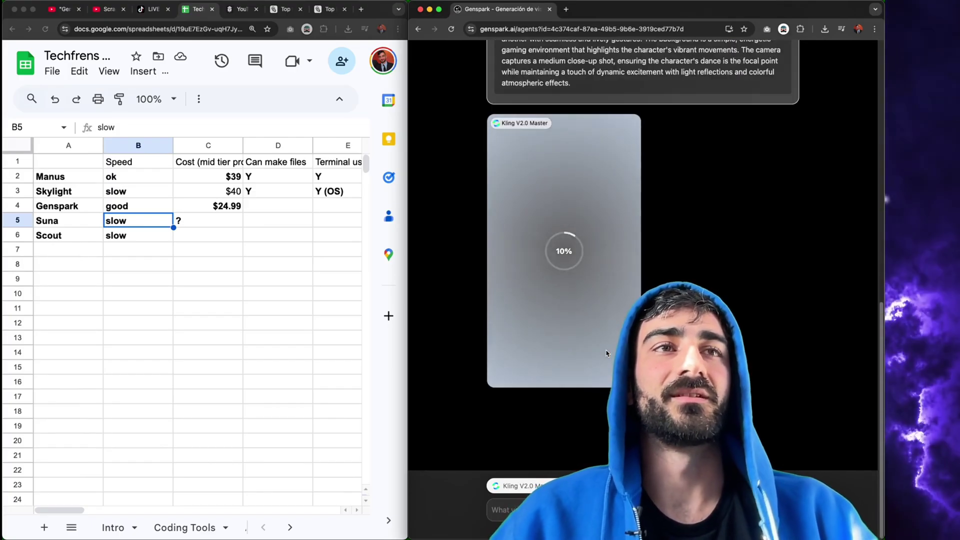
{"action": "scroll", "coordinate": [462, 49], "scroll_direction": "up", "scroll_amount": 2}
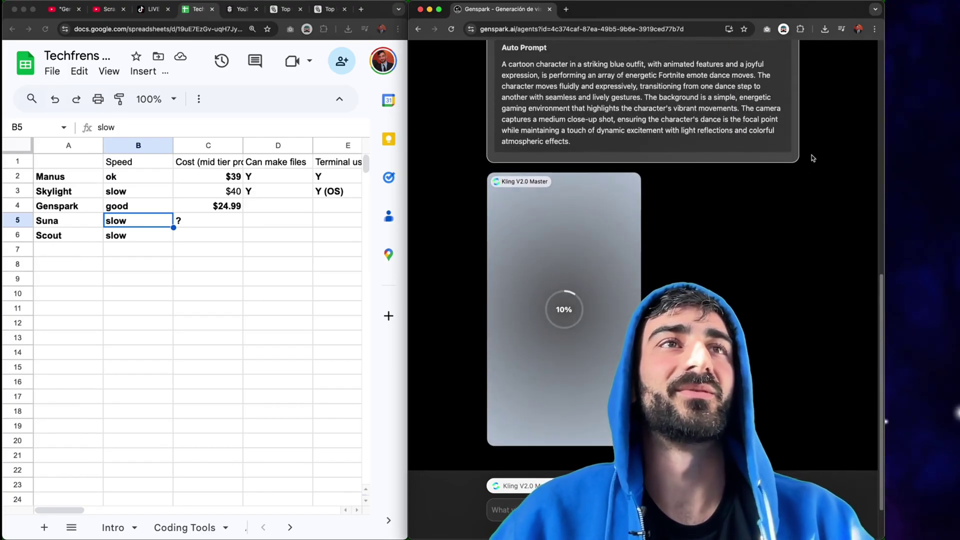
{"action": "left_click_drag", "start_coordinate": [502, 70], "coordinate": [684, 70]}
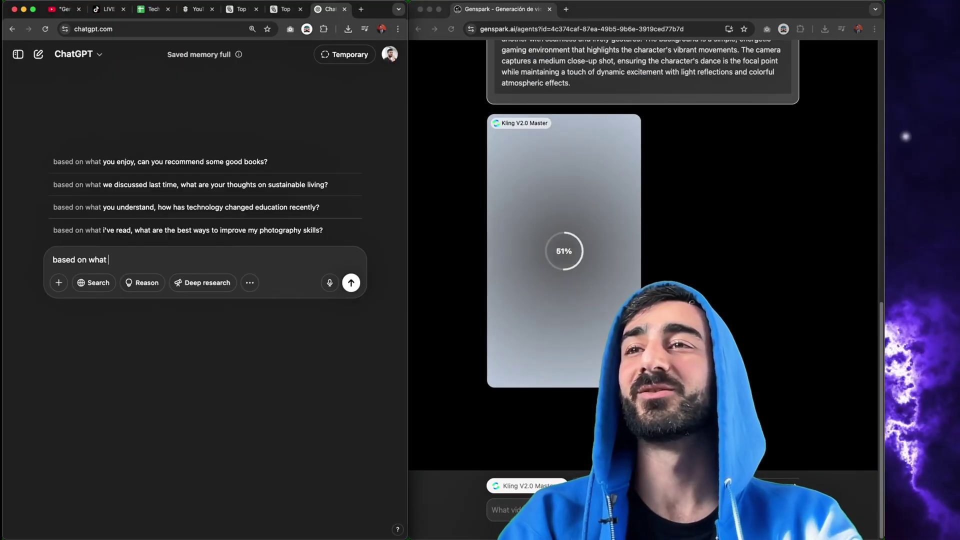
- In ChatGPT, submit a prompt starting with "based on what" to get a list of personalised task ideas for AI agents
{"action": "type", "text": "You know about me, come up with 50 one-line prompts to give to a general computer AI agent to do my tasks for me."}
{"action": "key", "text": "Return"}
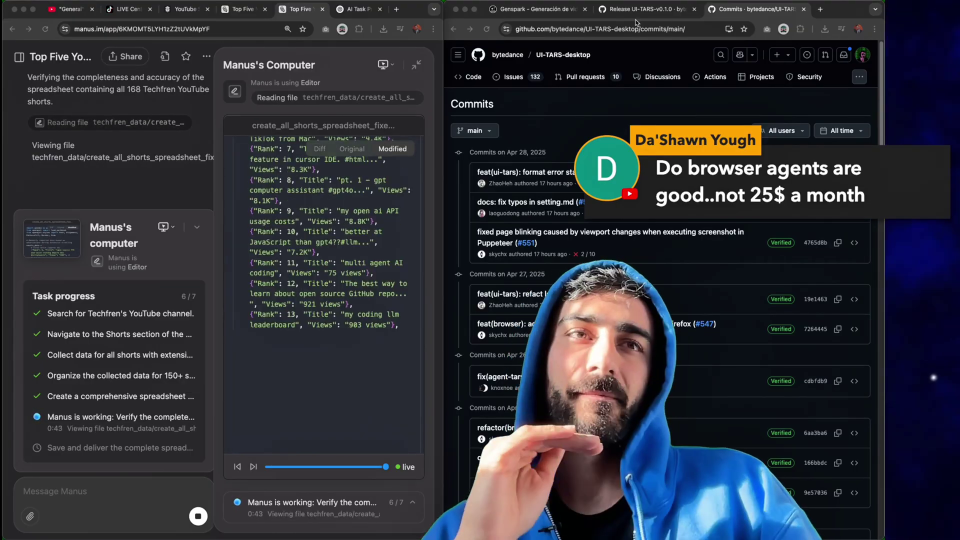
- Return to Genspark's Generate Video chat, view the finished dancing character video in full screen, download it and exit full screen
{"action": "left_click", "coordinate": [679, 42]}
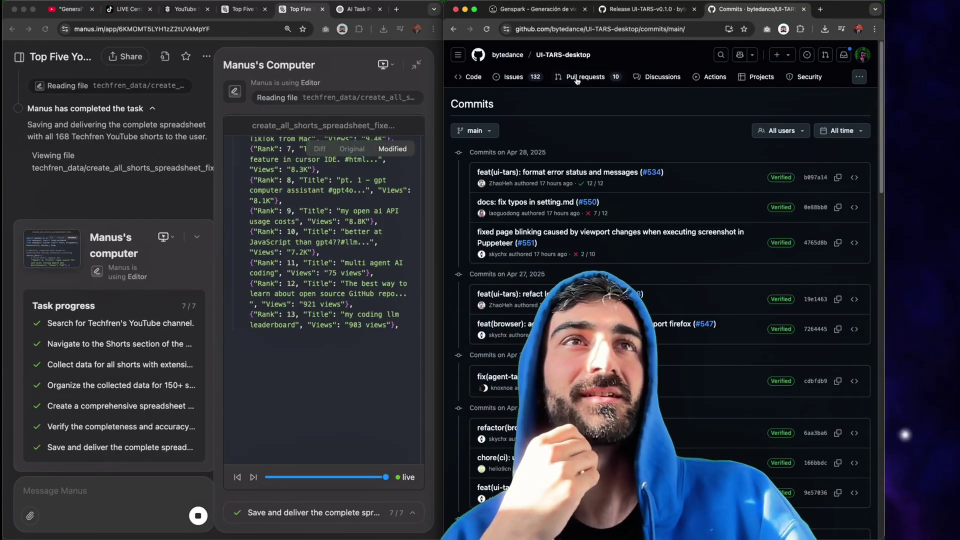
{"action": "left_click", "coordinate": [557, 13]}
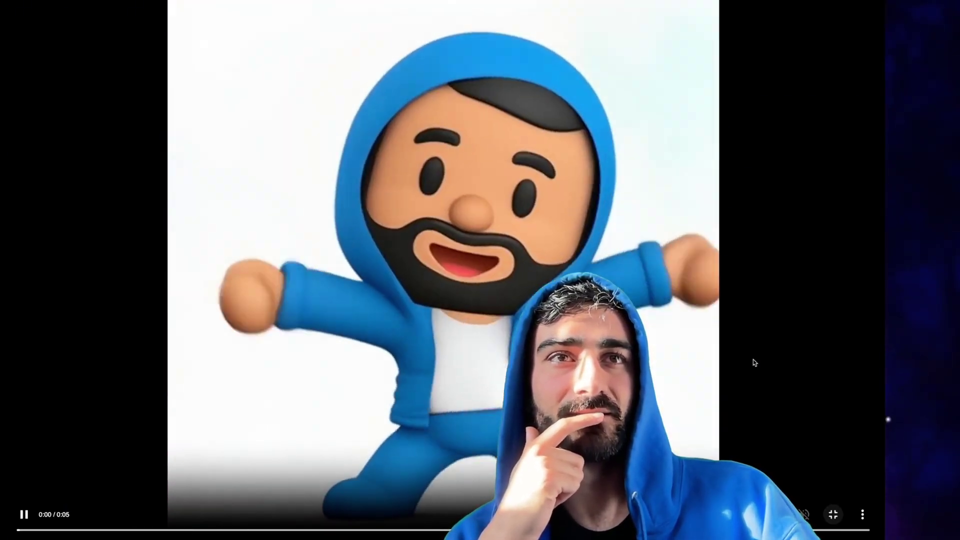
{"action": "left_click", "coordinate": [862, 514]}
{"action": "left_click", "coordinate": [810, 446]}
{"action": "left_click", "coordinate": [833, 514]}
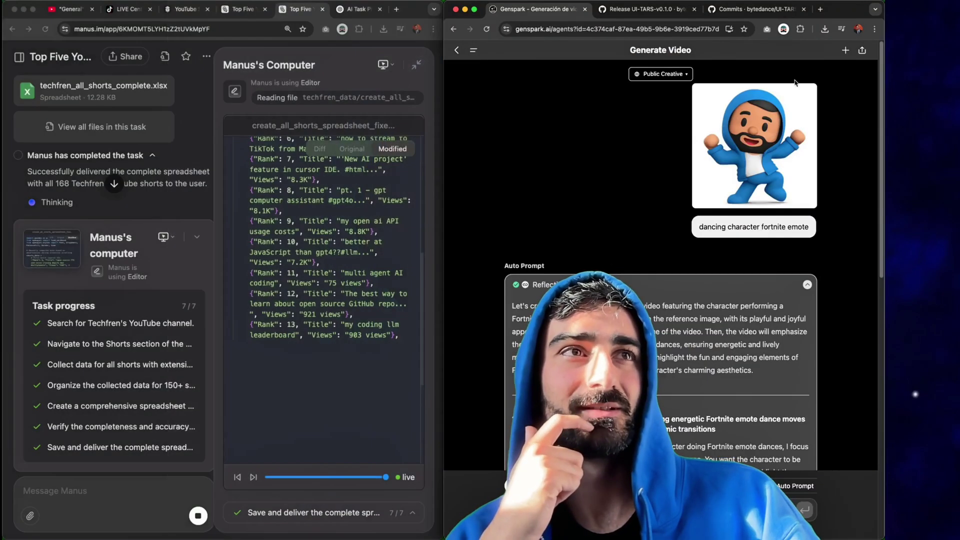
- Go back to Genspark's agents list, look through the Call For Me setup as far as phone verification, and dismiss it
{"action": "left_click", "coordinate": [475, 50]}
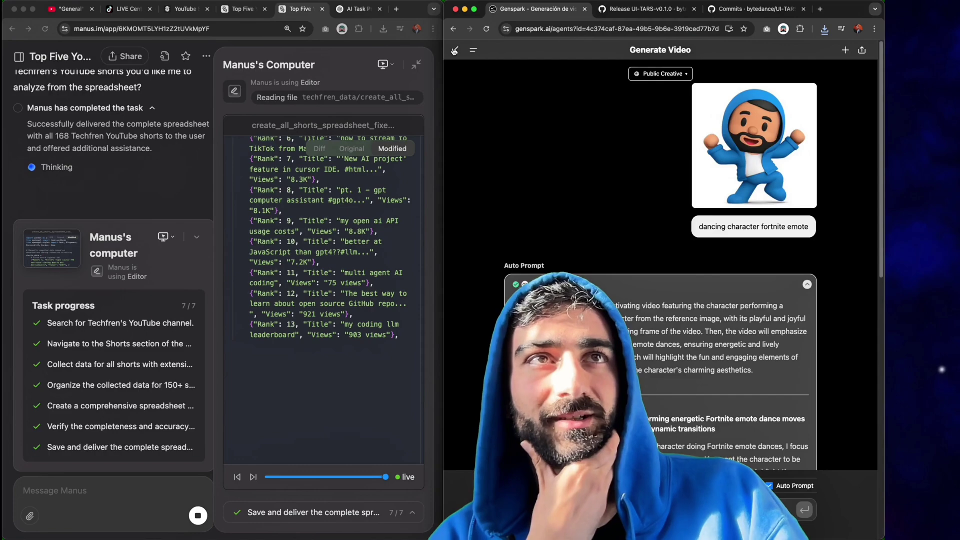
{"action": "left_click", "coordinate": [455, 50]}
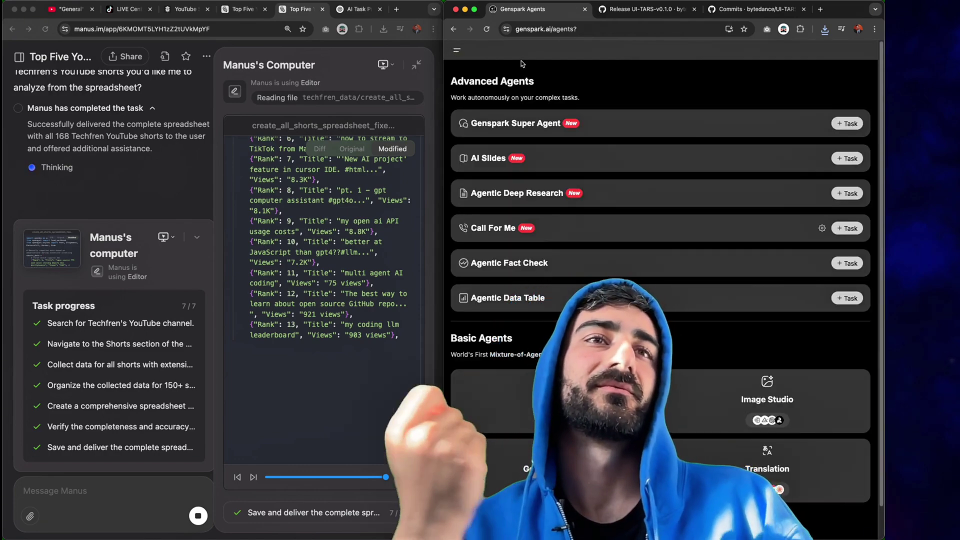
{"action": "left_click", "coordinate": [824, 229]}
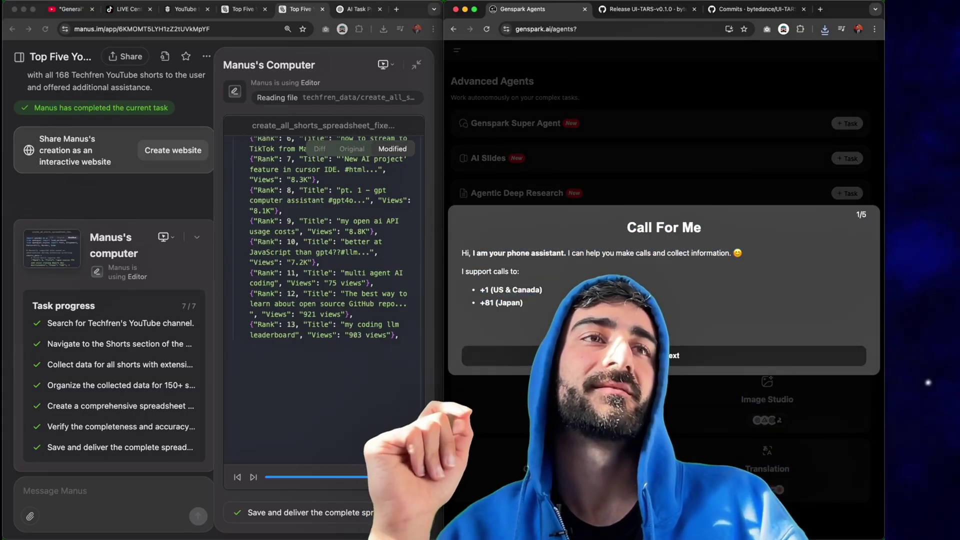
{"action": "left_click", "coordinate": [664, 356]}
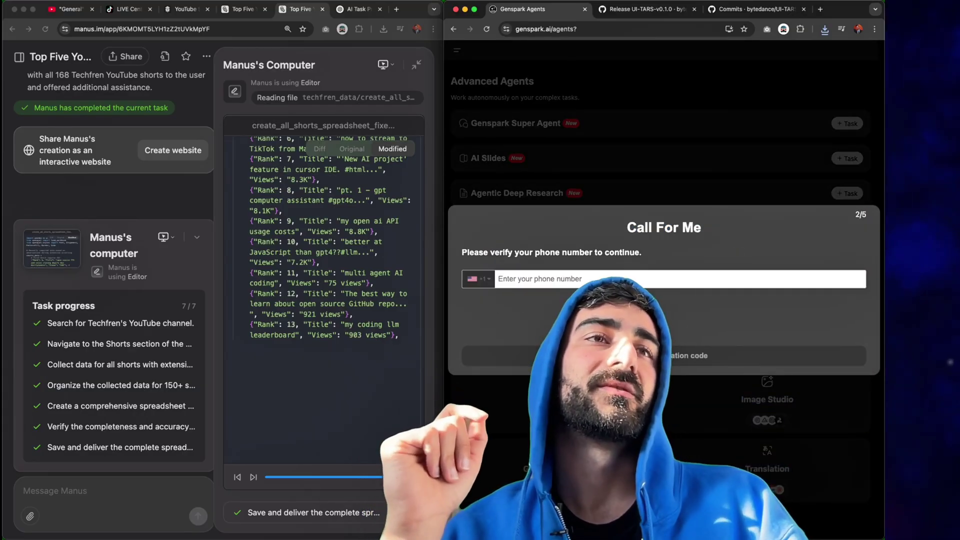
{"action": "left_click", "coordinate": [679, 163]}
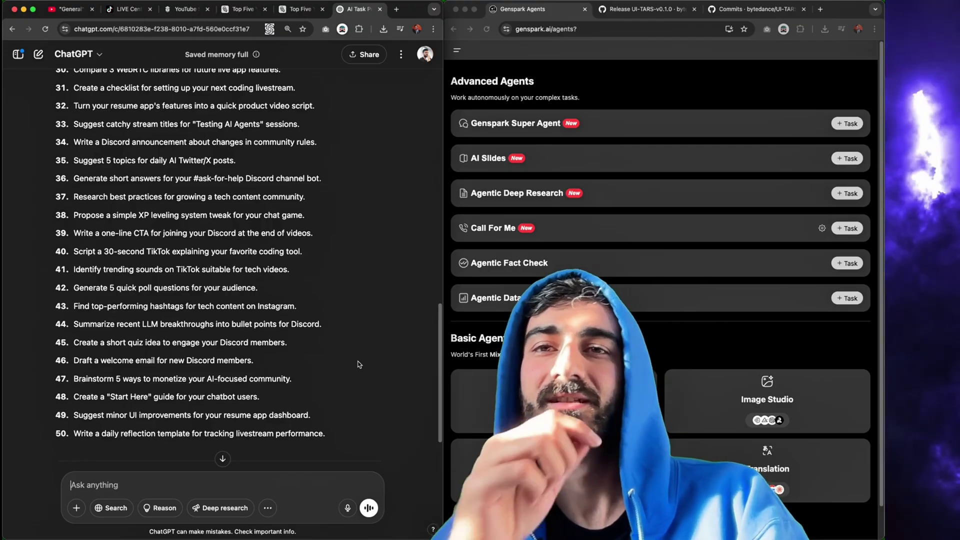
- In the ChatGPT task ideas chat, ask "Give me some ideas that we can accomplish through the phone."
{"action": "type", "text": "Give me some ideas that we can accomplish through the phone."}
{"action": "key", "text": "Return"}
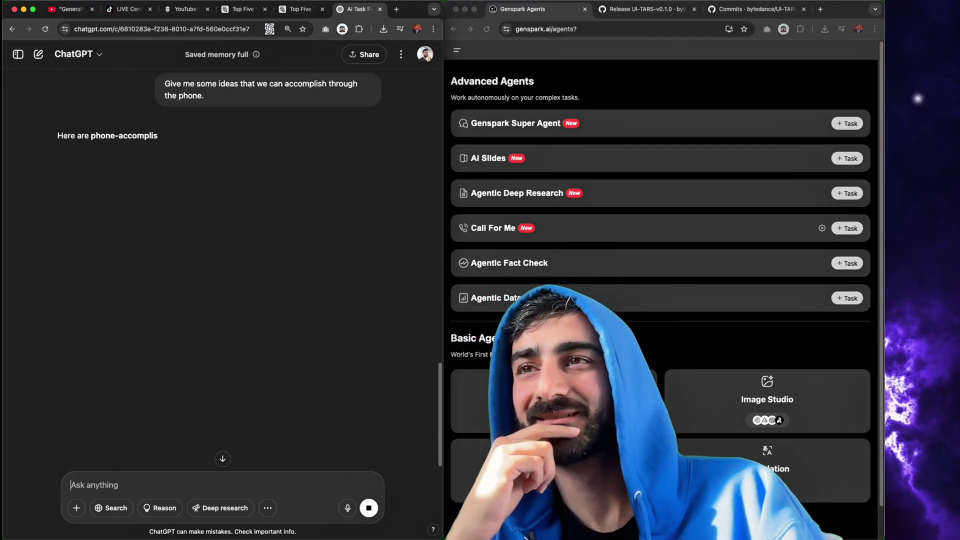